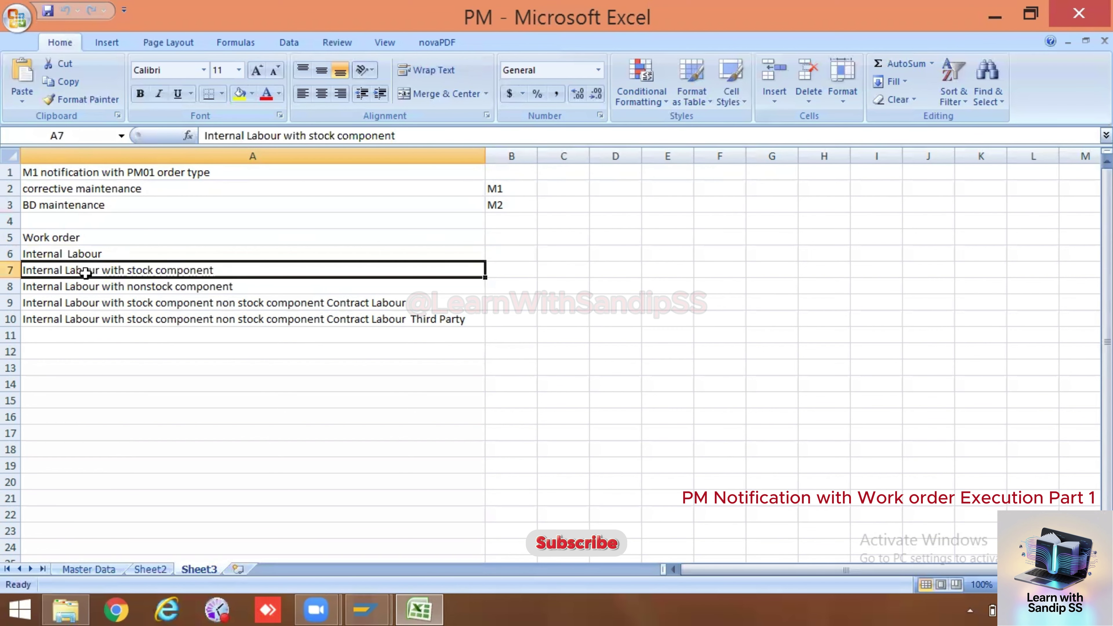
# Review the notification types and work order scenarios listed on Sheet3 of the PM workbook
pyautogui.click(95, 285)
pyautogui.click(122, 306)
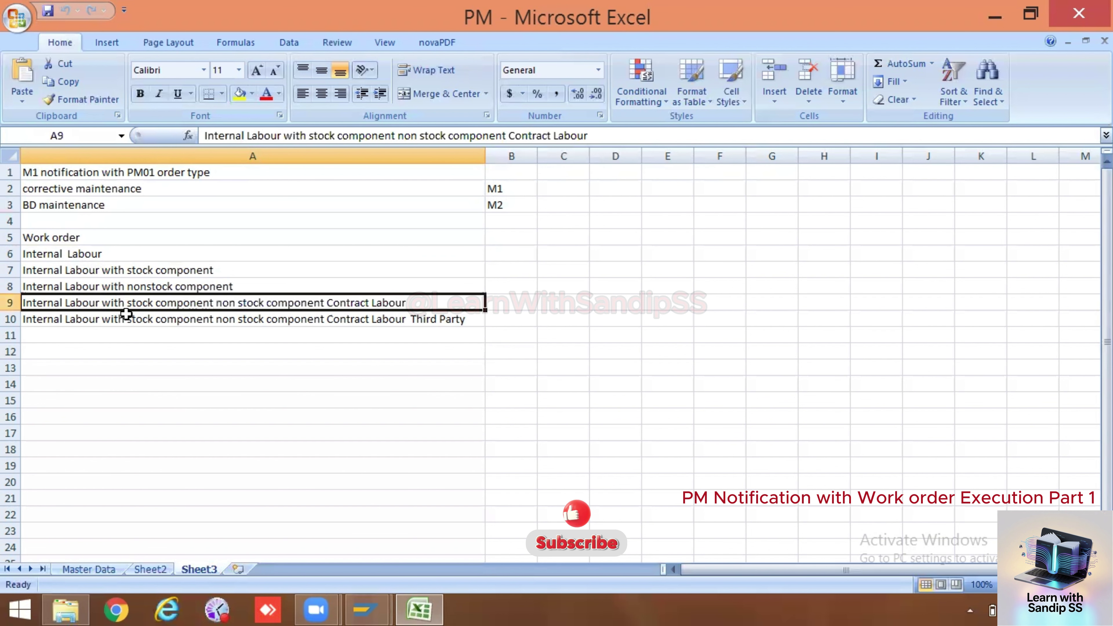
pyautogui.click(123, 320)
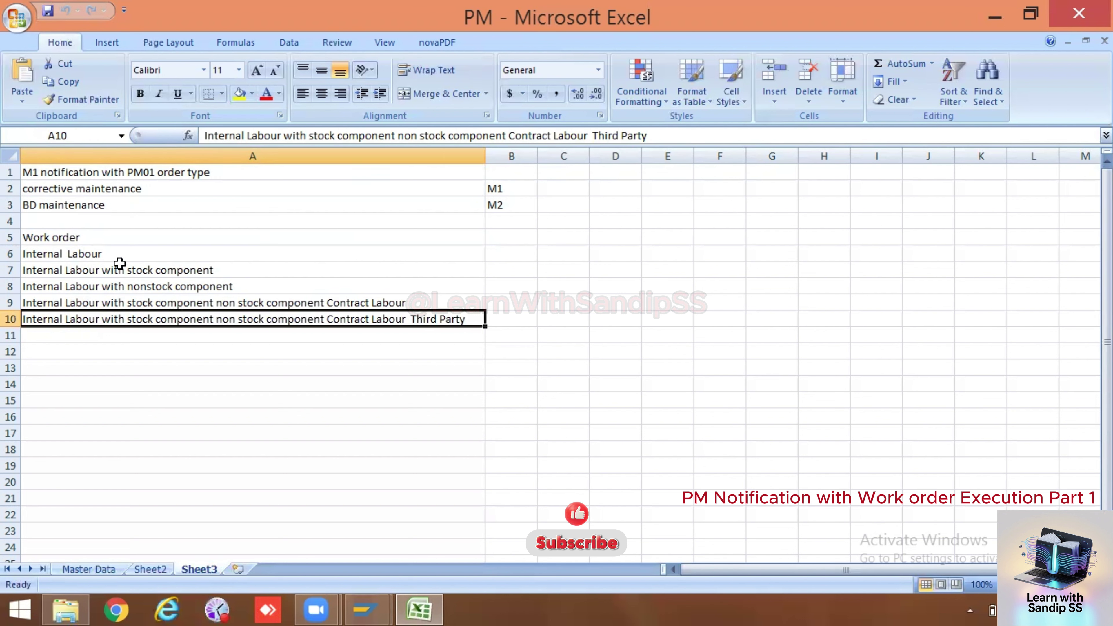
pyautogui.moveTo(364, 610)
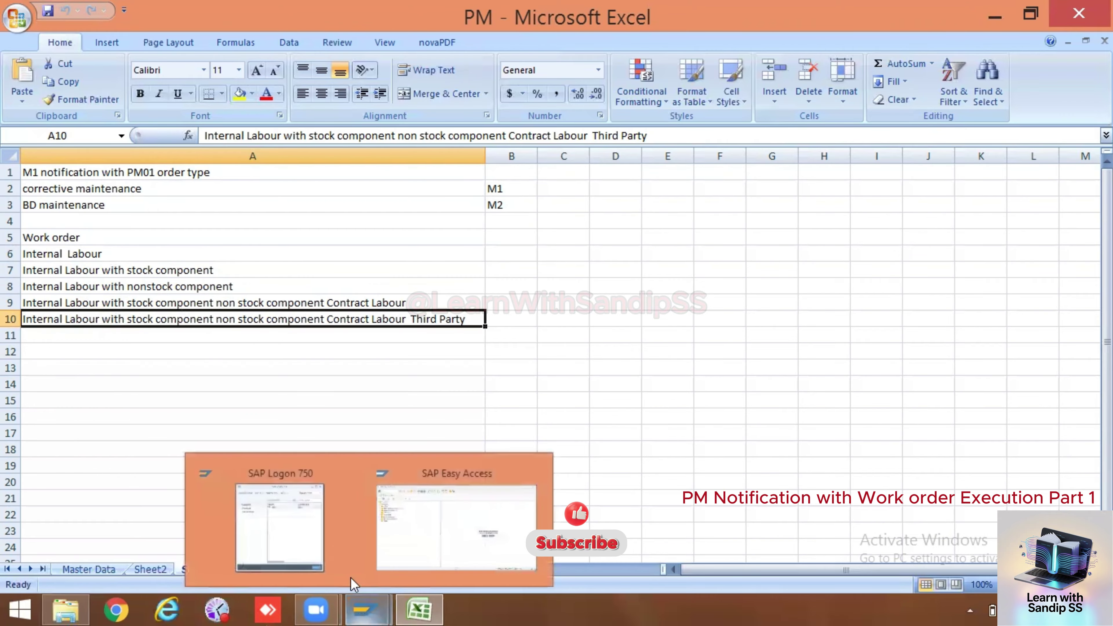
pyautogui.click(79, 173)
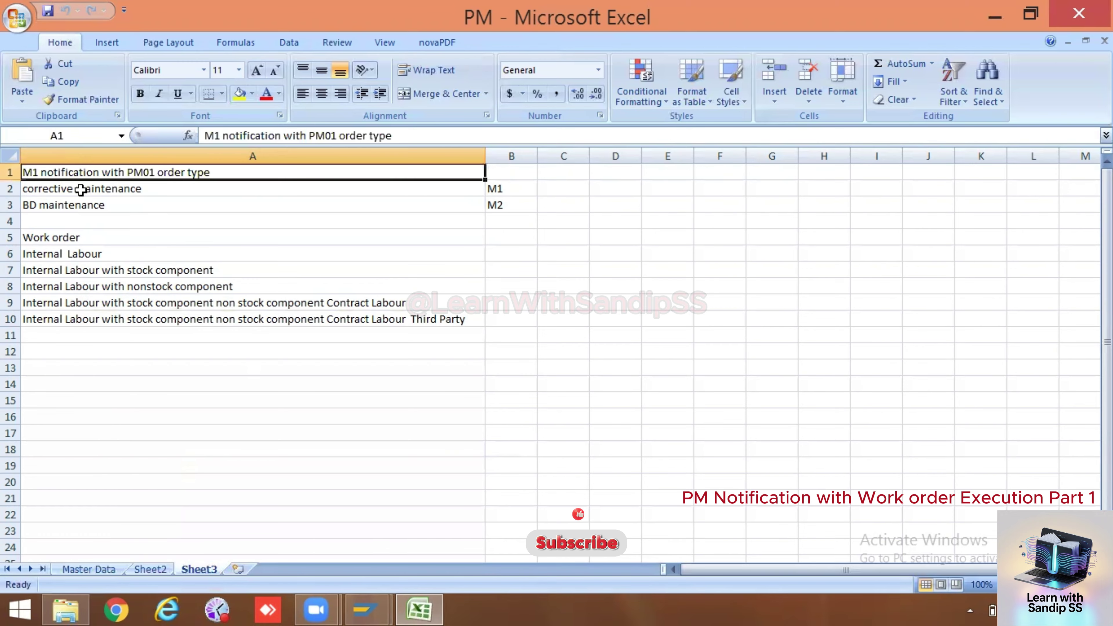
pyautogui.click(63, 187)
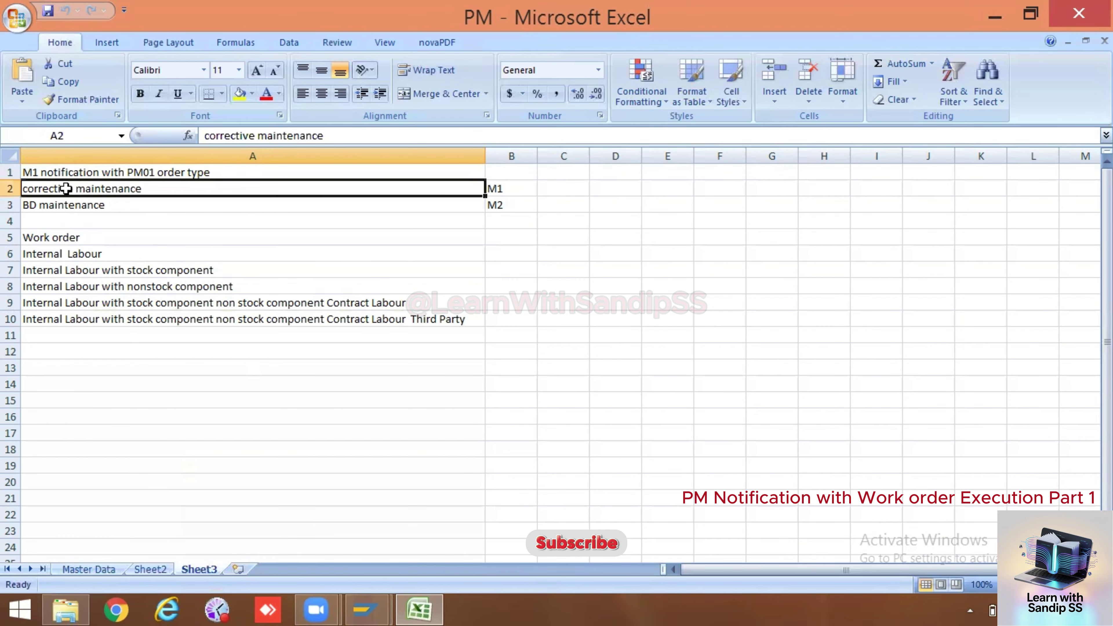
# Switch to SAP Easy Access and open Create (General) for notifications under Logistics, Plant Maintenance, Maintenance Processing
pyautogui.moveTo(366, 610)
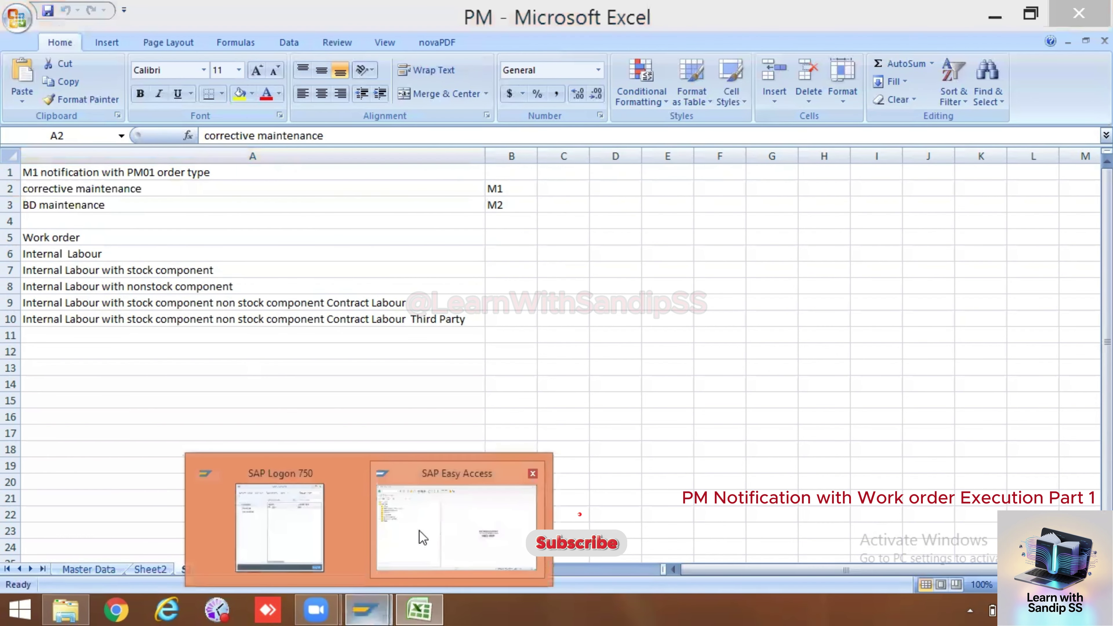
pyautogui.click(422, 534)
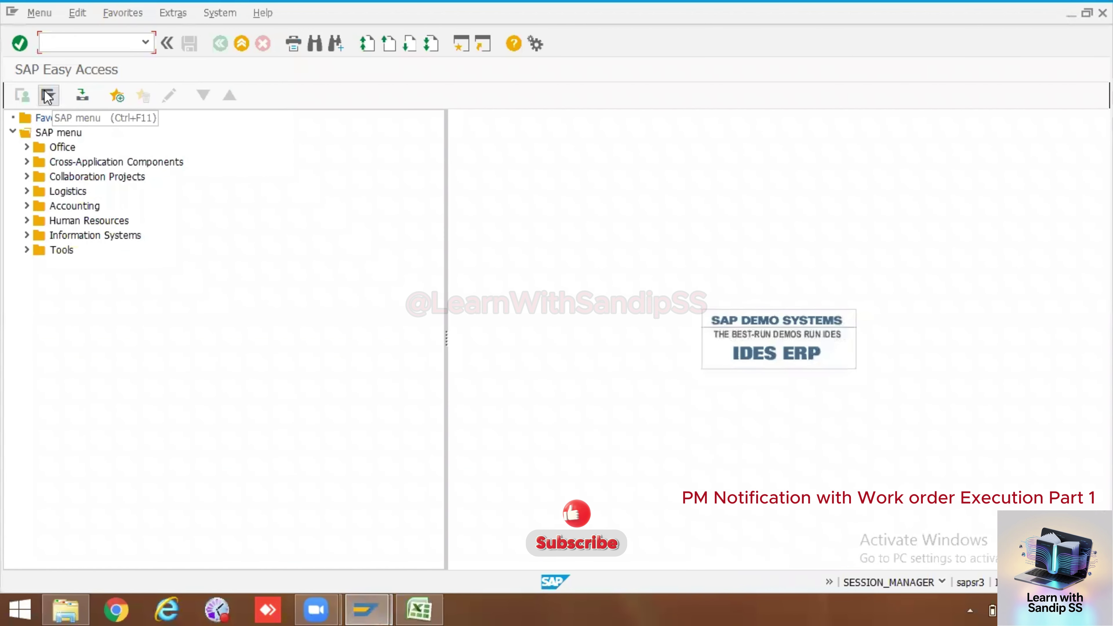
pyautogui.click(26, 191)
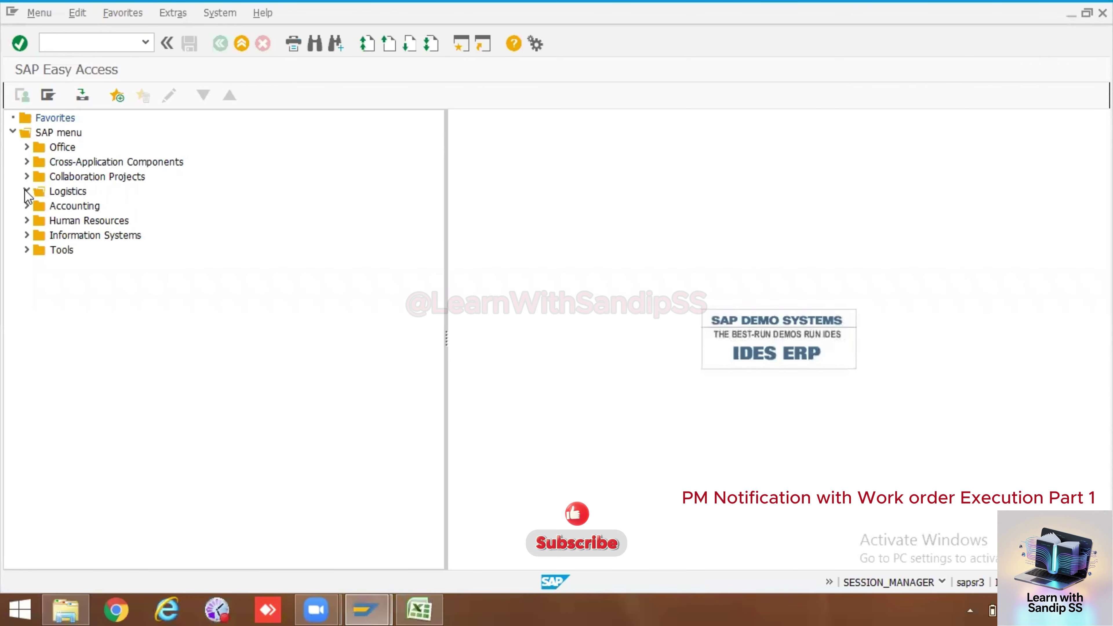
pyautogui.click(40, 279)
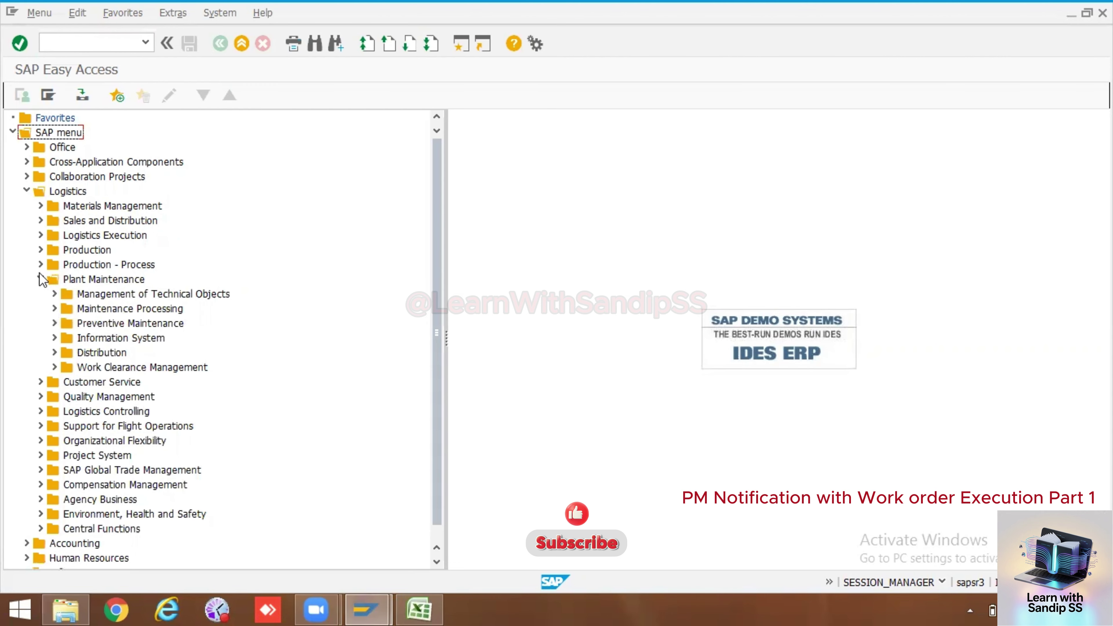
pyautogui.click(54, 309)
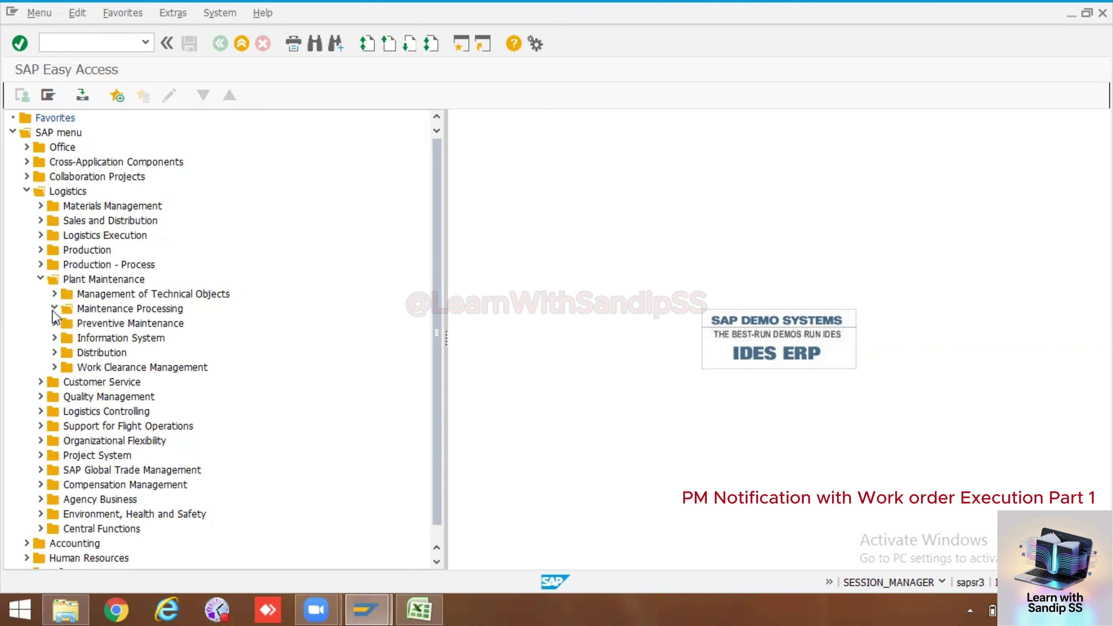
pyautogui.click(69, 323)
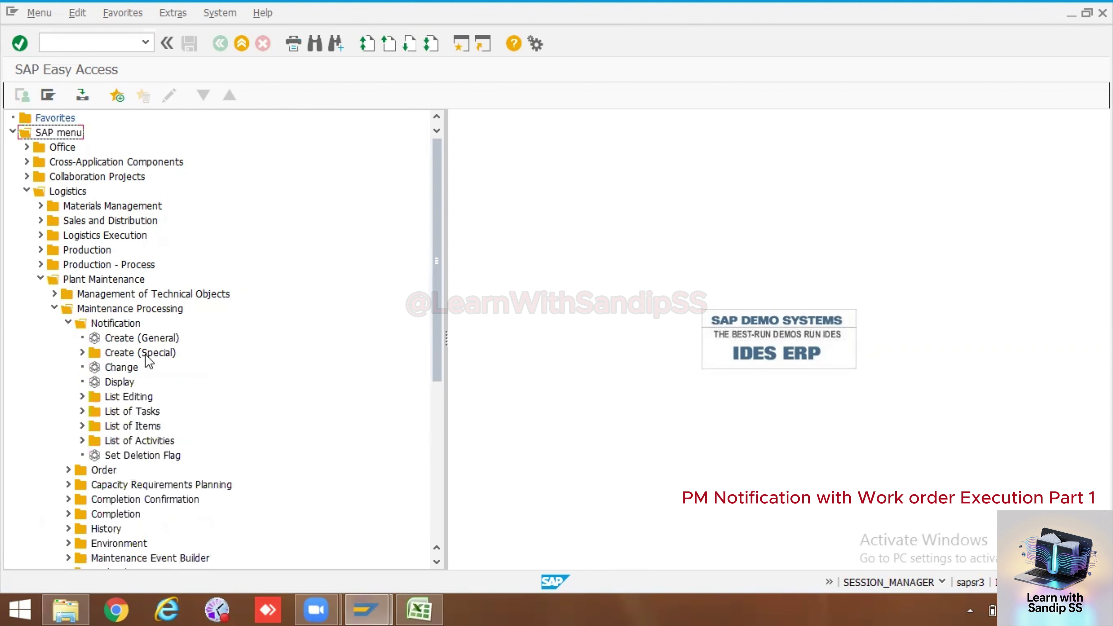
pyautogui.doubleClick(137, 339)
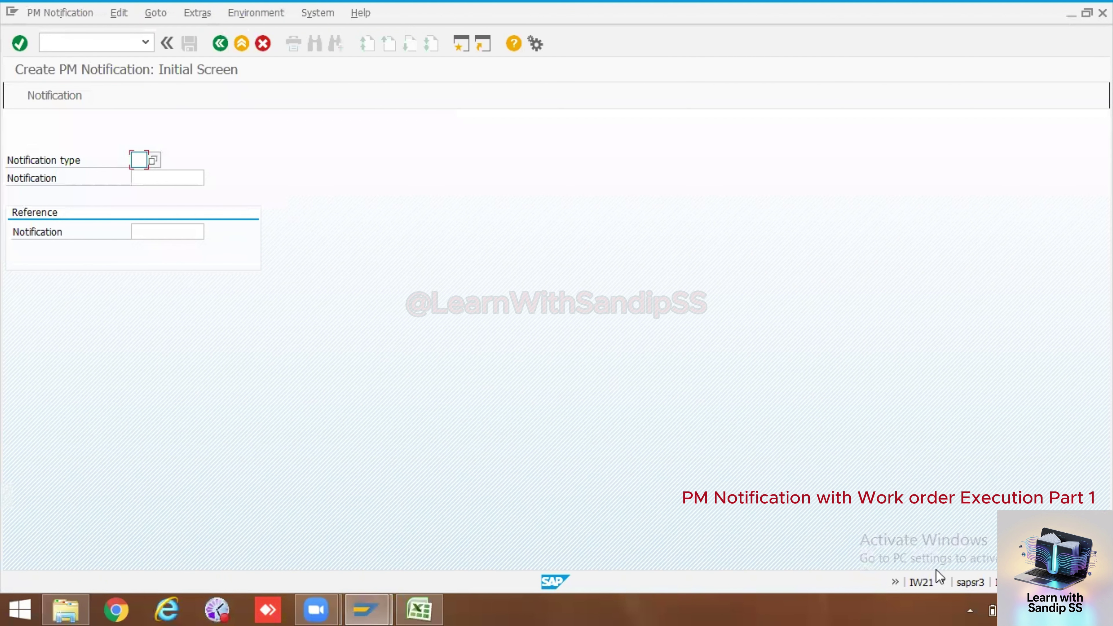
# Start a notification of type M1 (Maintenance request) with the short text "Inspection of DG set"
pyautogui.click(153, 161)
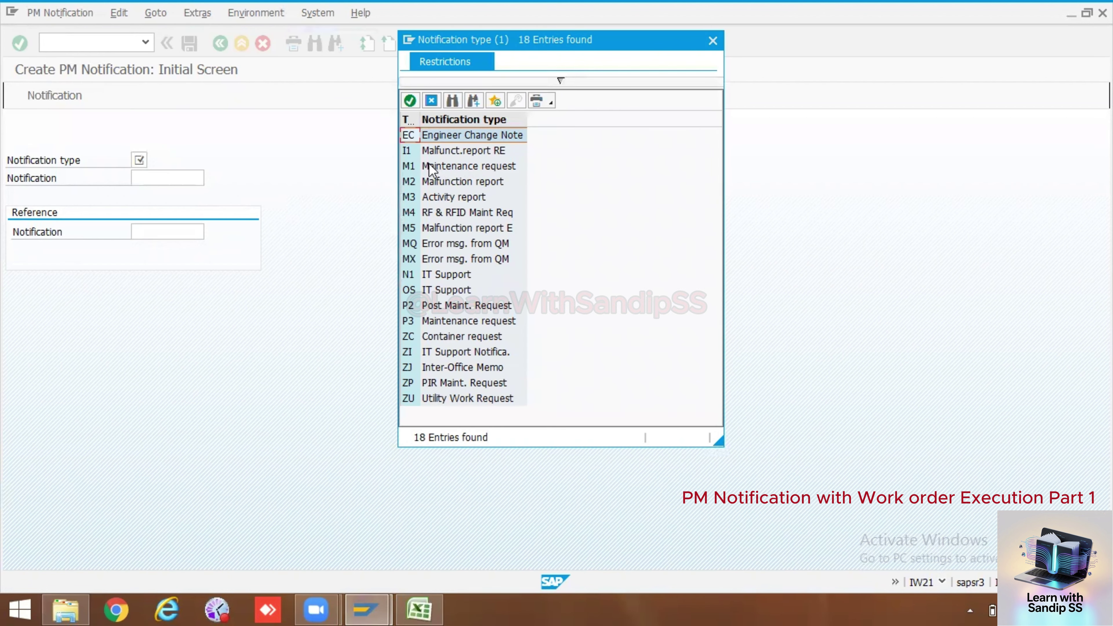
pyautogui.doubleClick(406, 166)
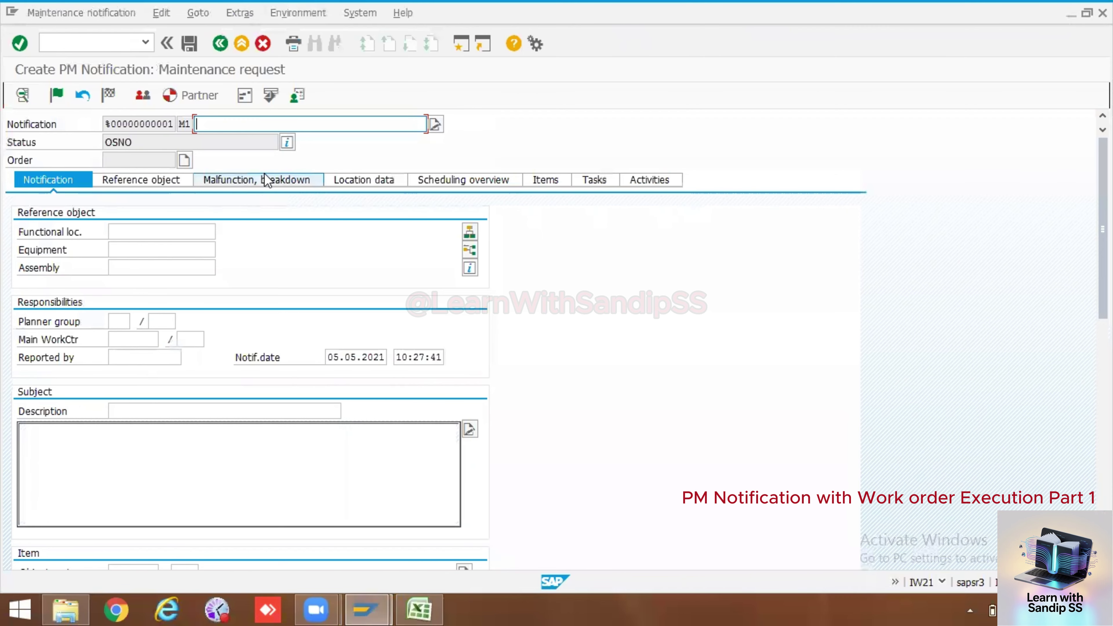
pyautogui.click(264, 128)
pyautogui.click(263, 139)
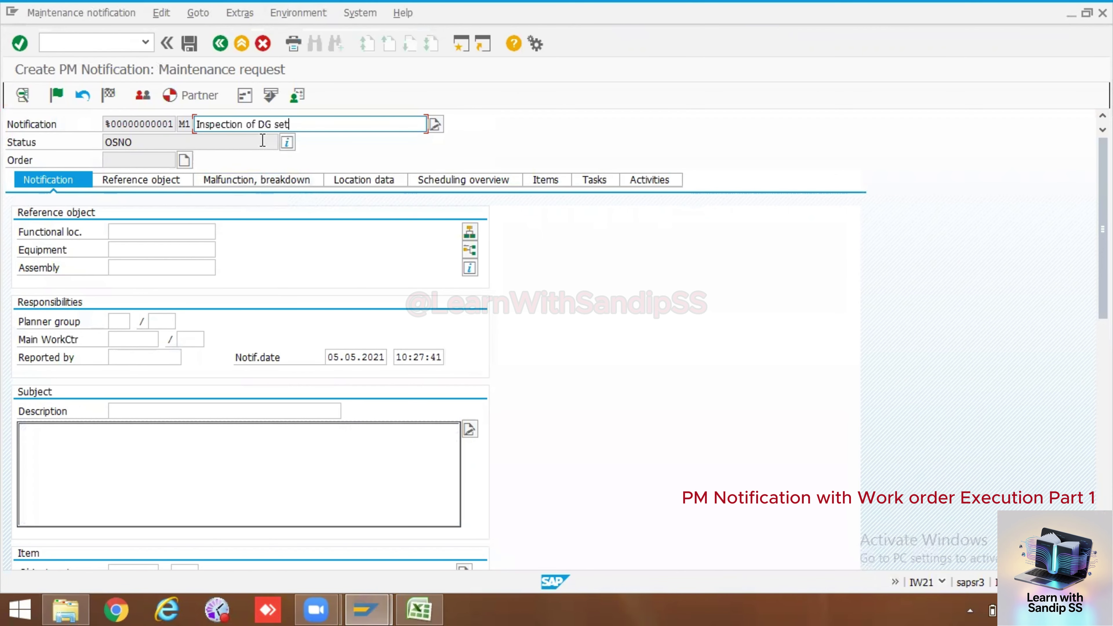
# Copy the DG set's equipment number 10006583 from the Excel Master Data sheet into the SAP notification's equipment and confirm it
pyautogui.click(188, 248)
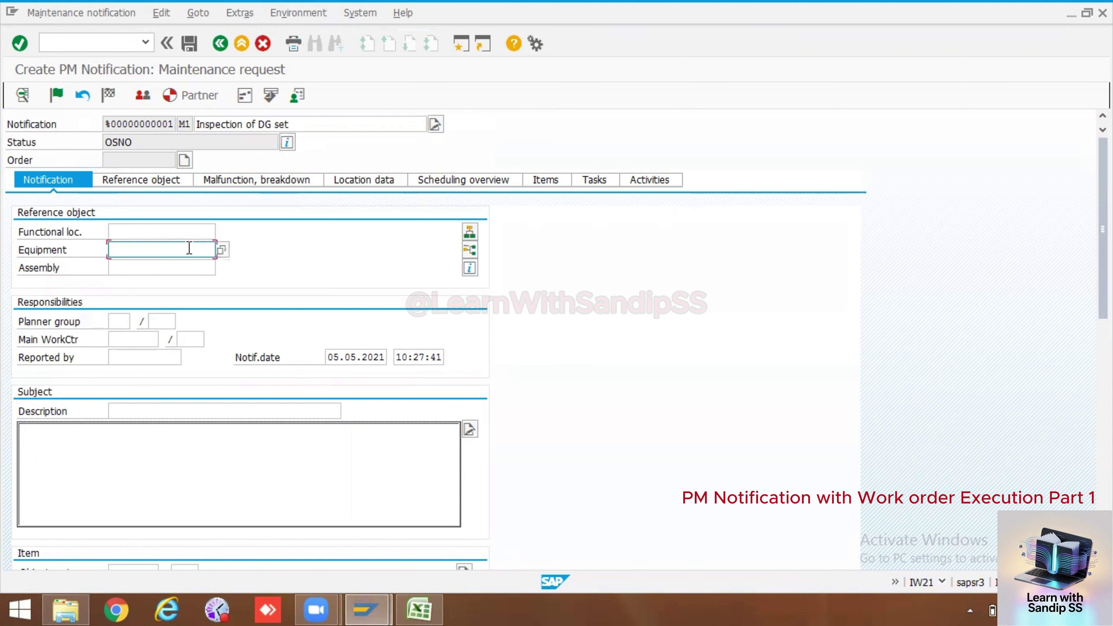
pyautogui.click(272, 234)
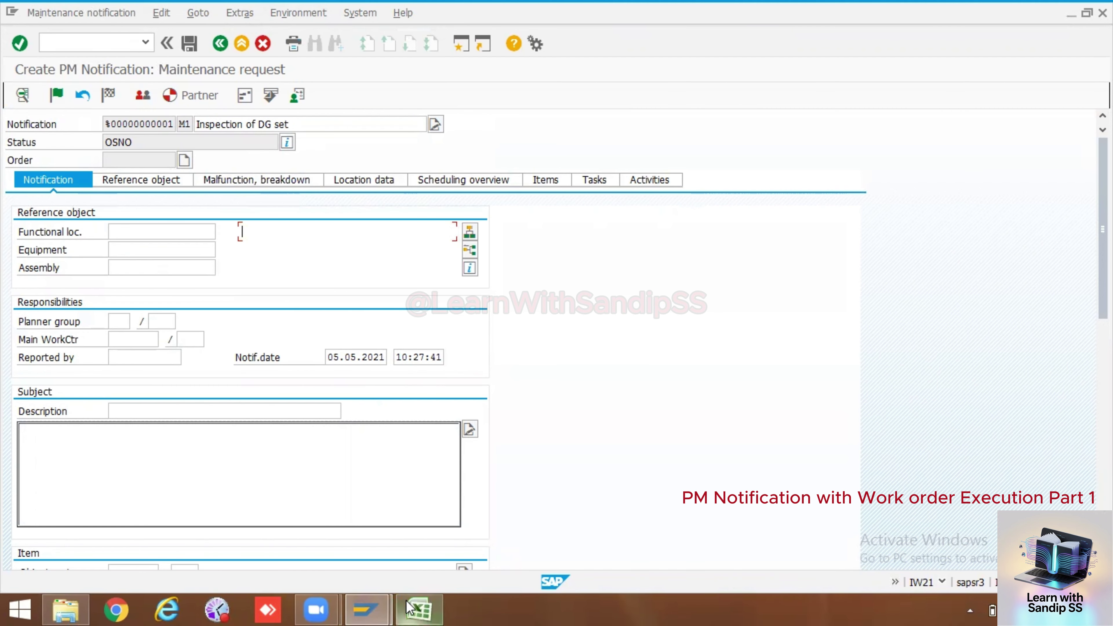
pyautogui.click(420, 610)
pyautogui.click(94, 569)
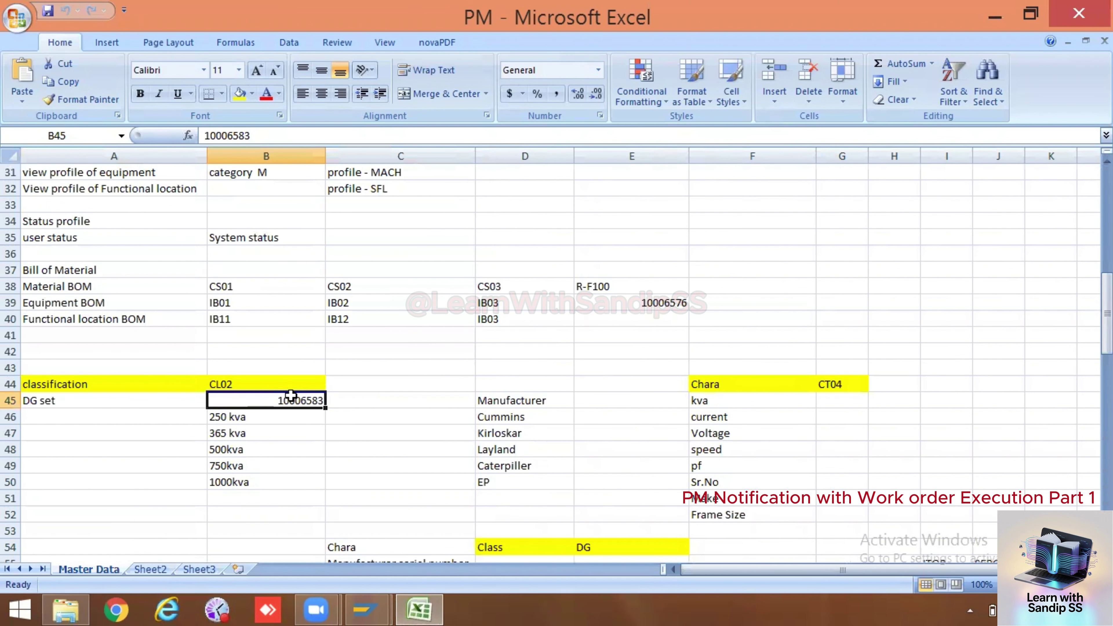
pyautogui.hotkey('ctrl', 'c')
pyautogui.hotkey('alt', 'Tab')
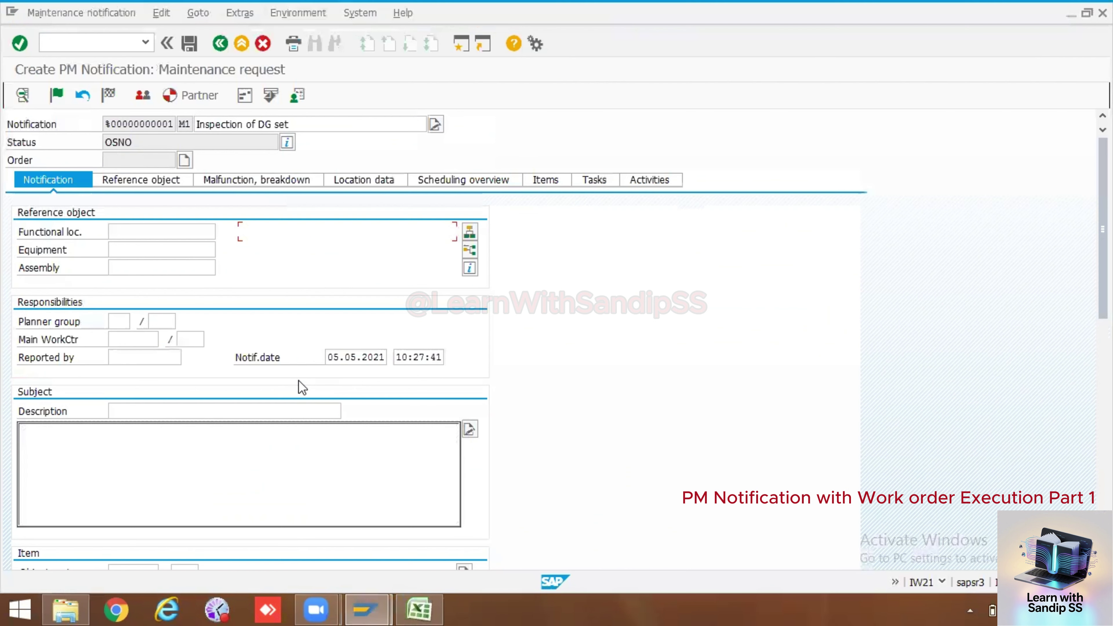
pyautogui.click(175, 245)
pyautogui.hotkey('ctrl', 'v')
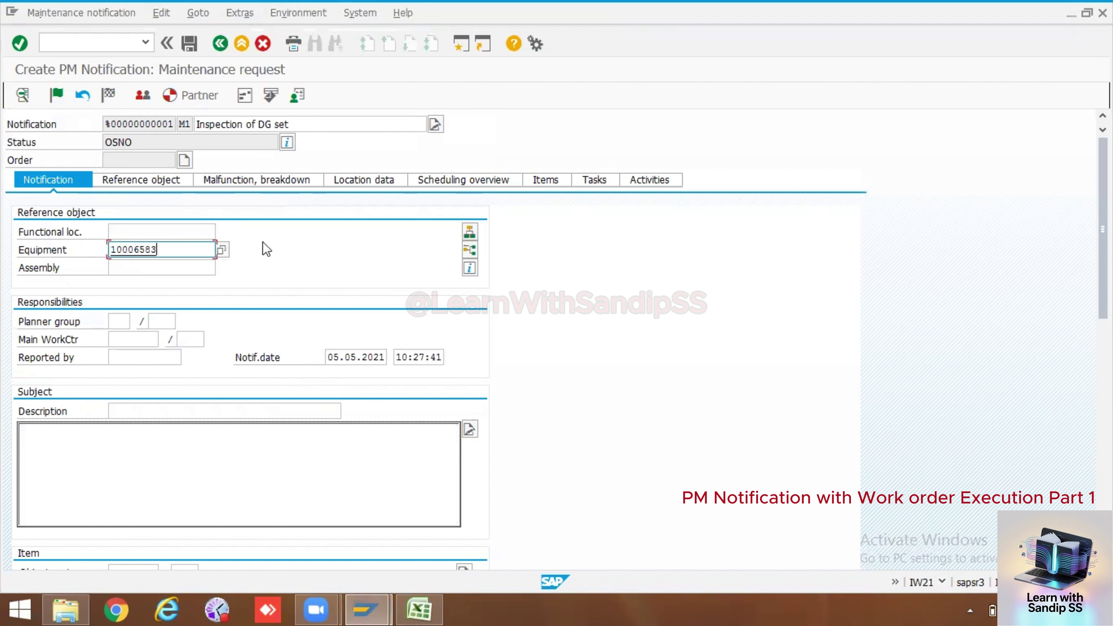
pyautogui.press('Return')
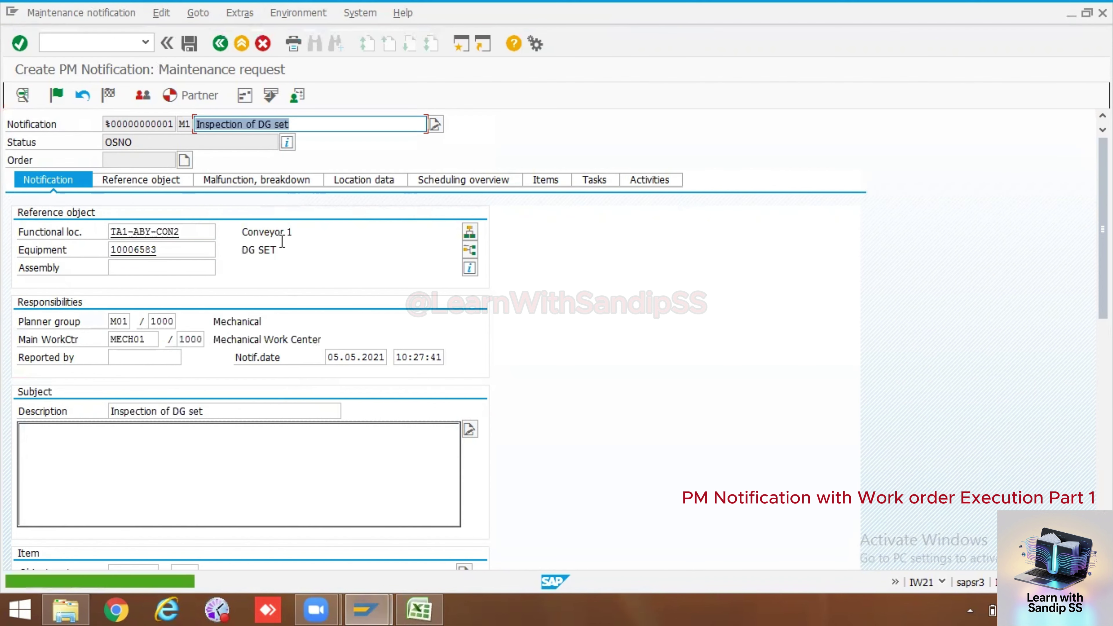
# Set the notification's priority to Medium and accept new required dates based on that priority
pyautogui.scroll(-2, 158, 354)
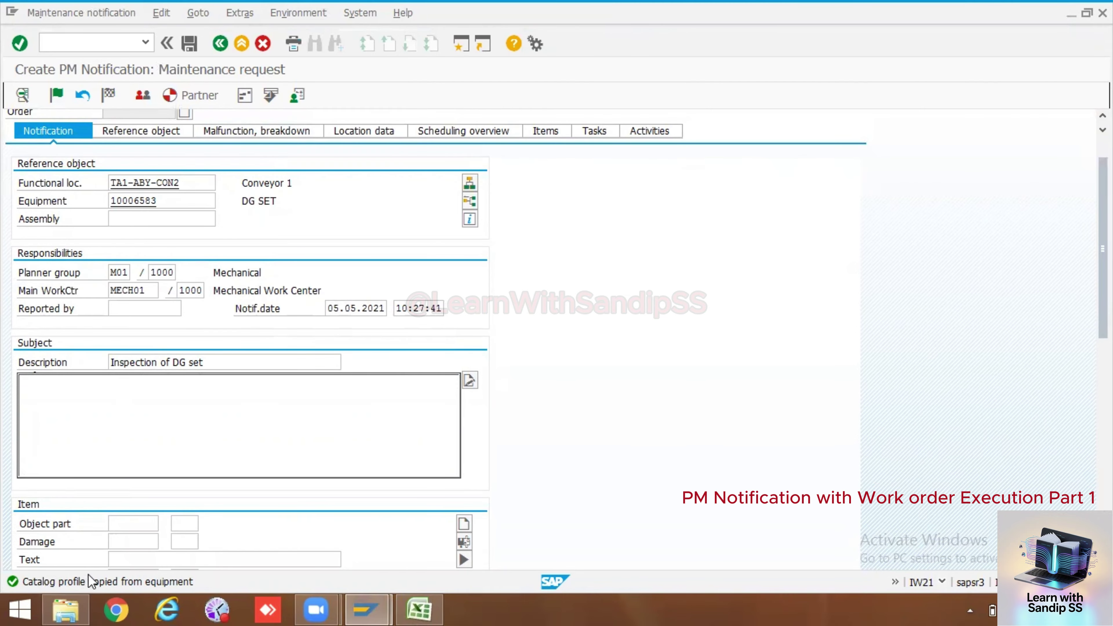
pyautogui.scroll(-2, 235, 429)
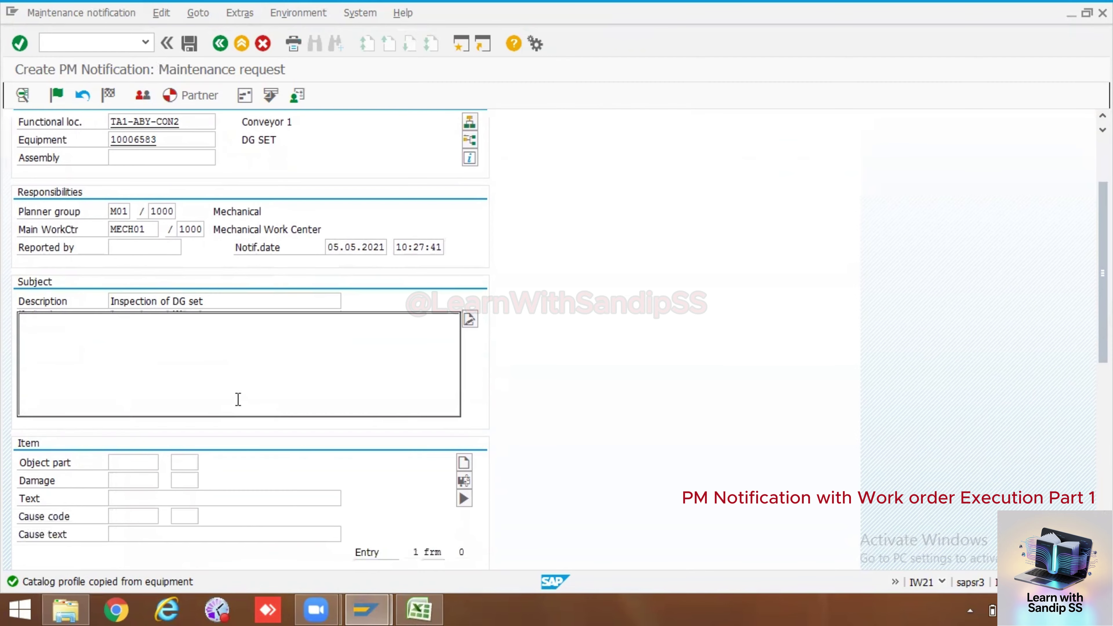
pyautogui.scroll(-1, 236, 399)
pyautogui.scroll(5, 236, 399)
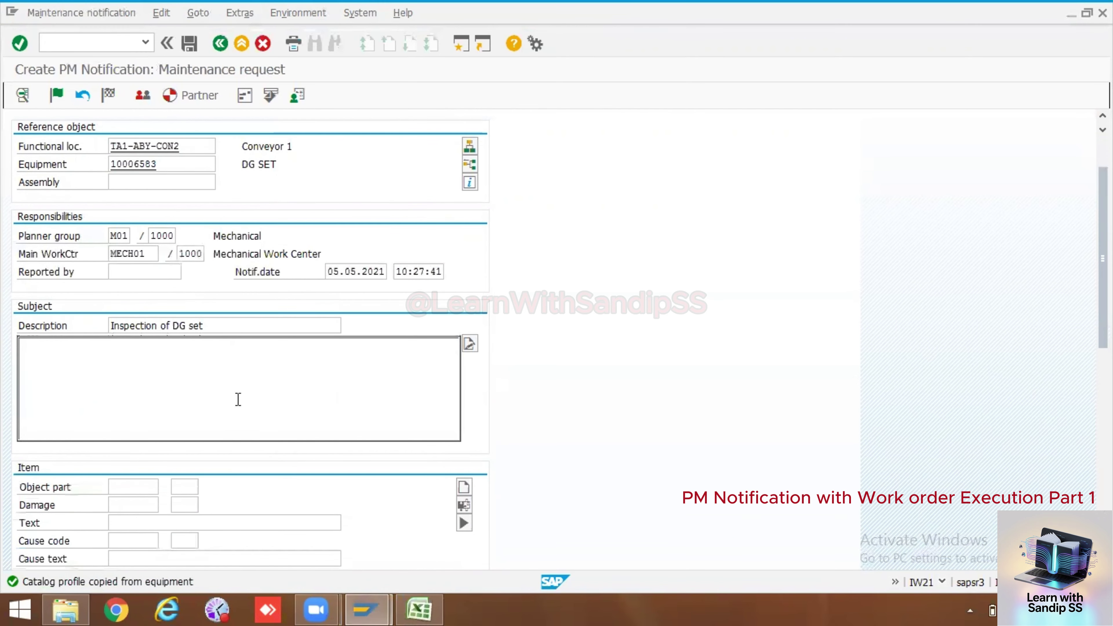
pyautogui.scroll(1, 237, 399)
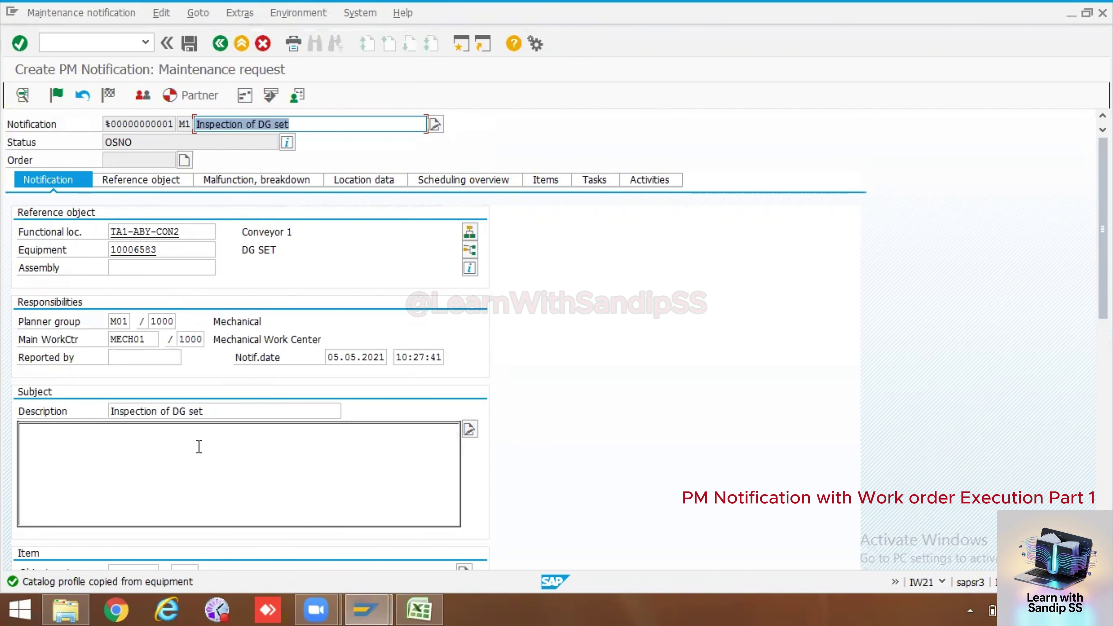
pyautogui.click(159, 184)
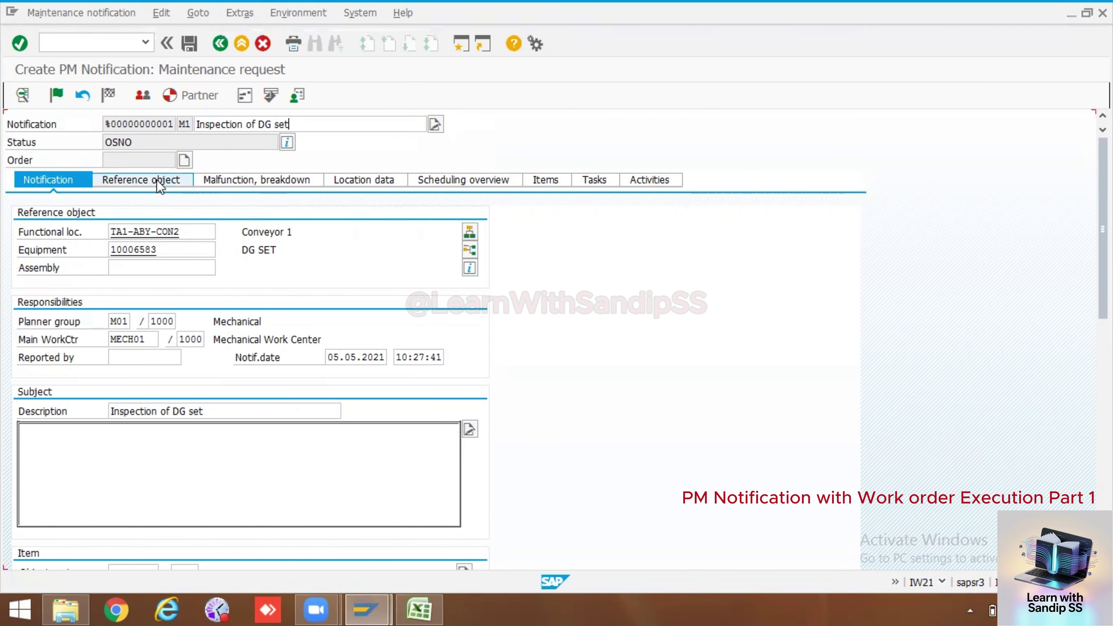
pyautogui.click(437, 231)
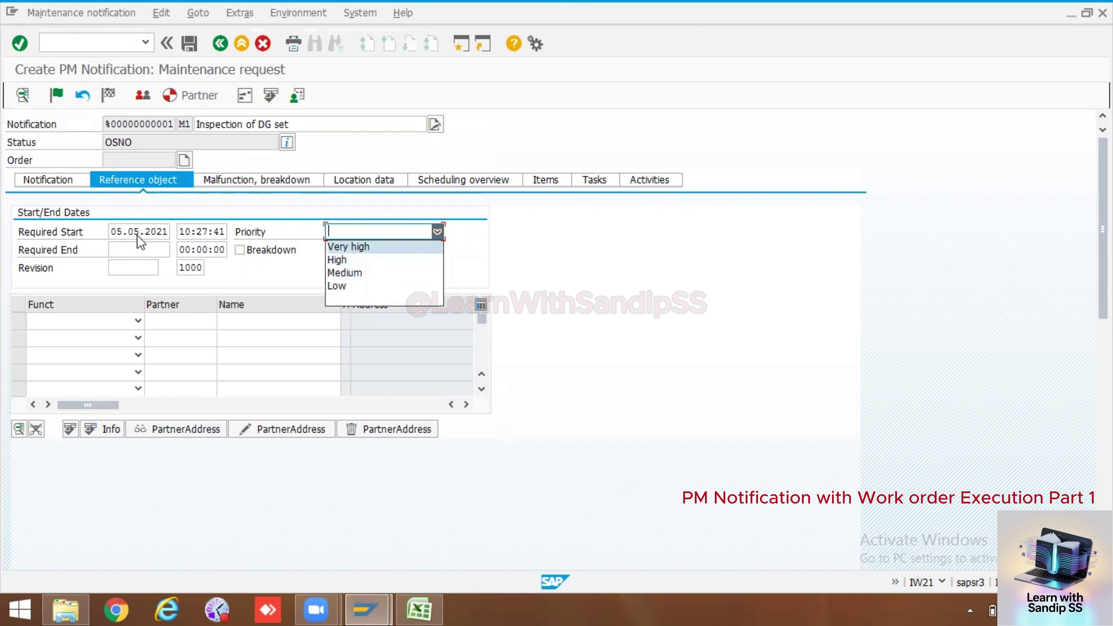
pyautogui.click(349, 273)
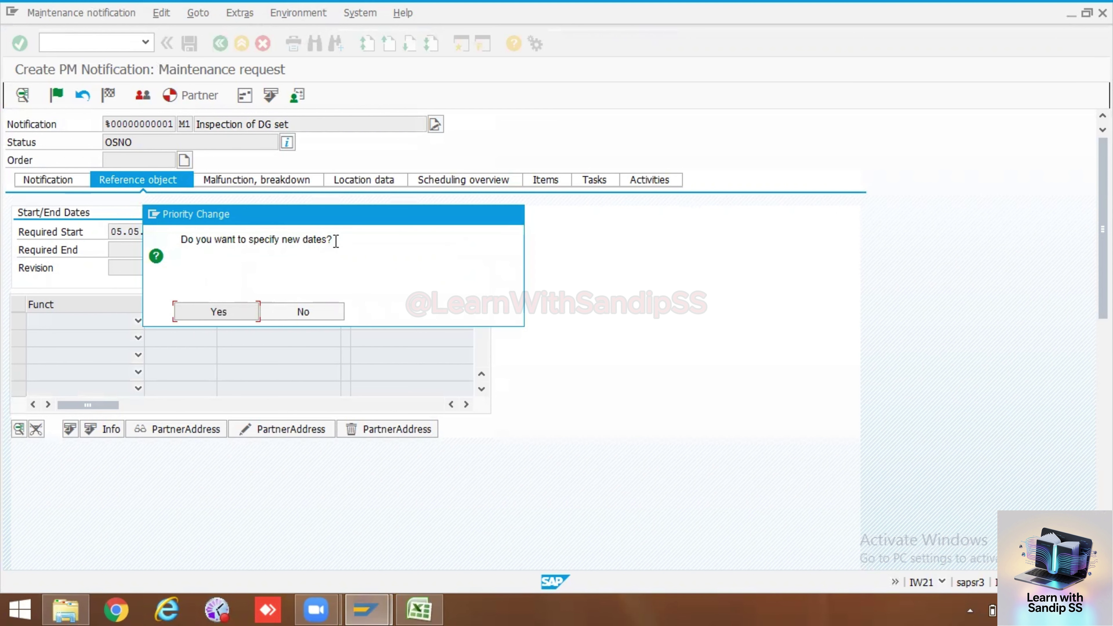
pyautogui.click(227, 312)
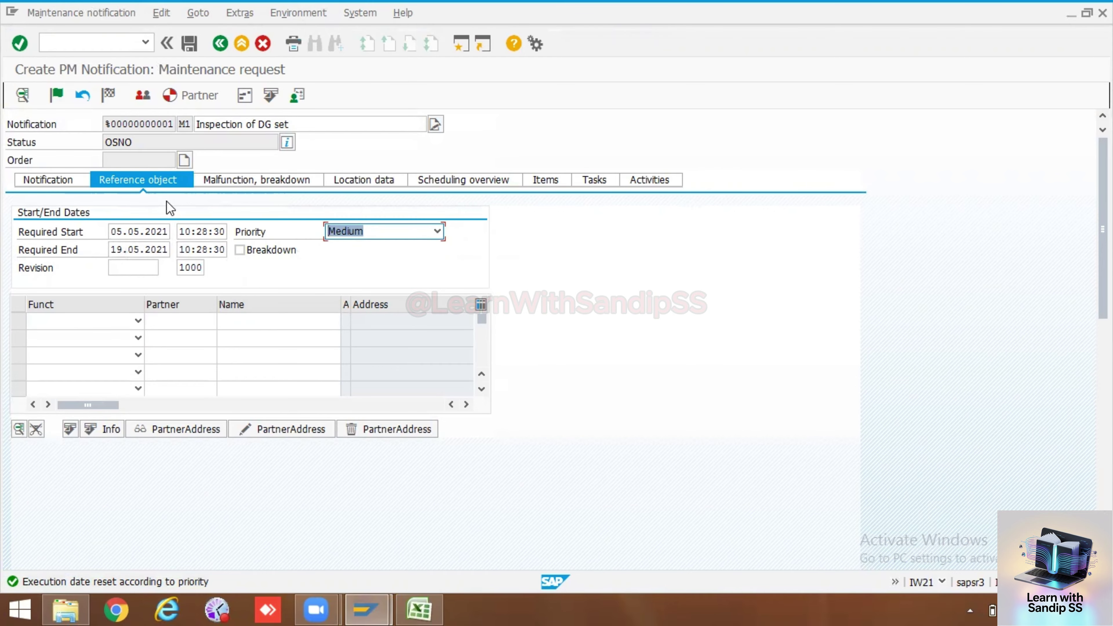
# Enter three lines of subject long text: "Inspection of Engine", "Inspection of Alternator." and "Inspection of control panel"
pyautogui.click(86, 180)
pyautogui.click(97, 445)
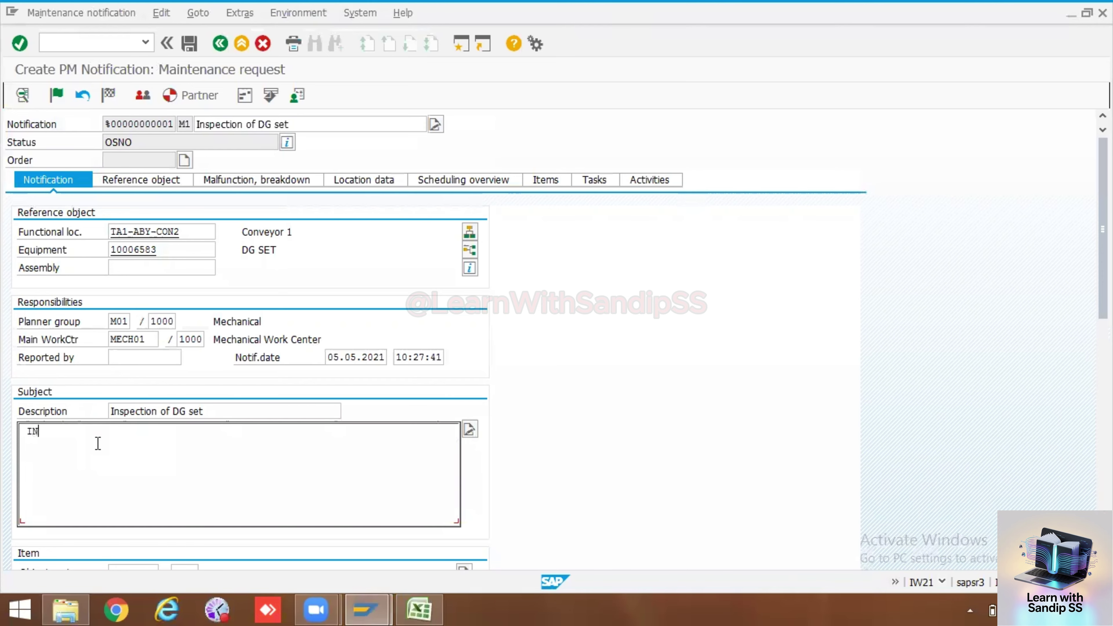
pyautogui.write('Inspection of Engine')
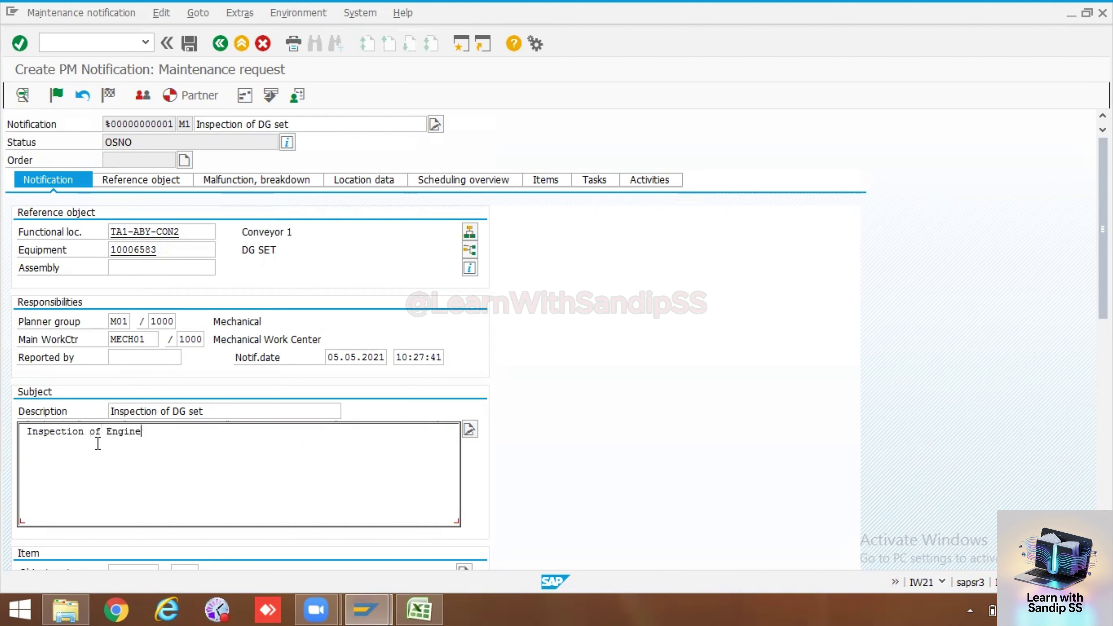
pyautogui.write('Inspection of aAlternator')
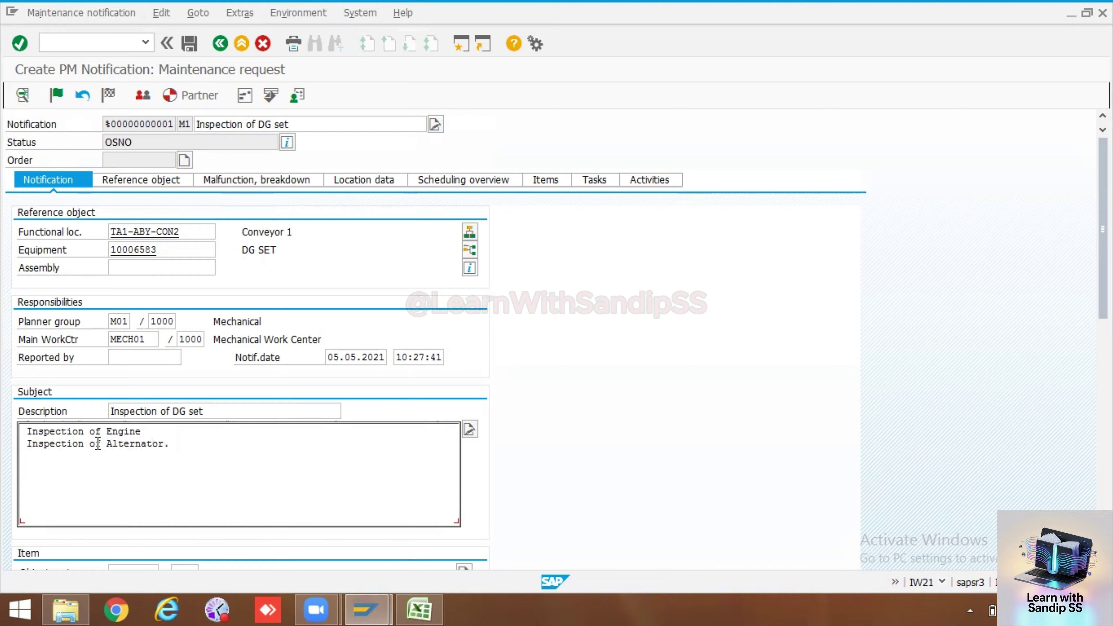
pyautogui.write('Inspectionof control ')
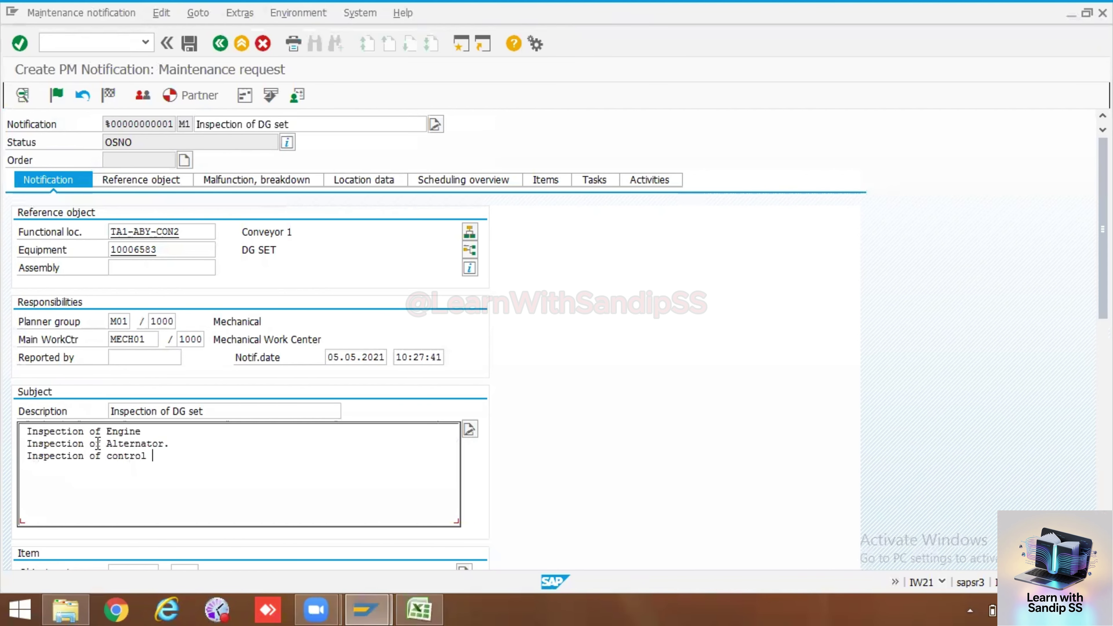
pyautogui.write('panel')
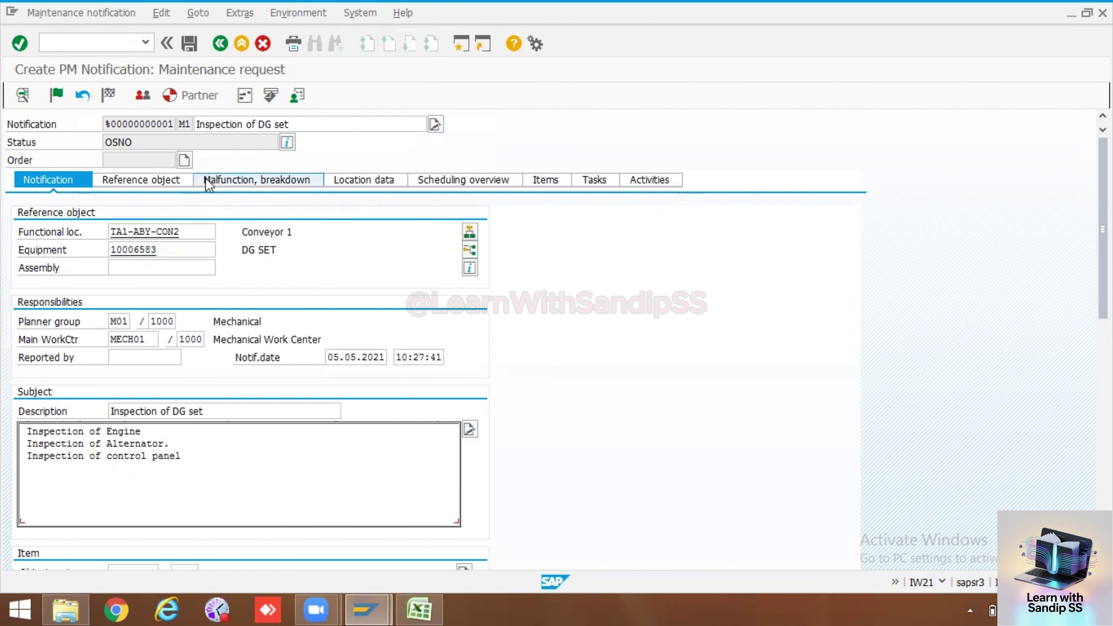
# Review the notification's malfunction and breakdown data, and save the notification
pyautogui.click(214, 181)
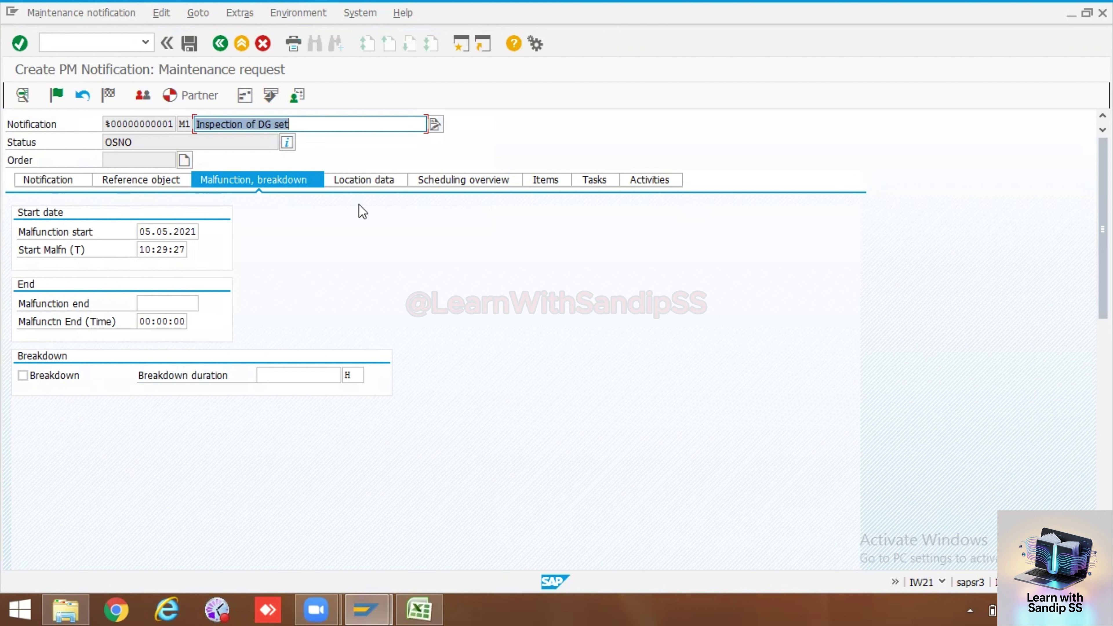
pyautogui.click(193, 45)
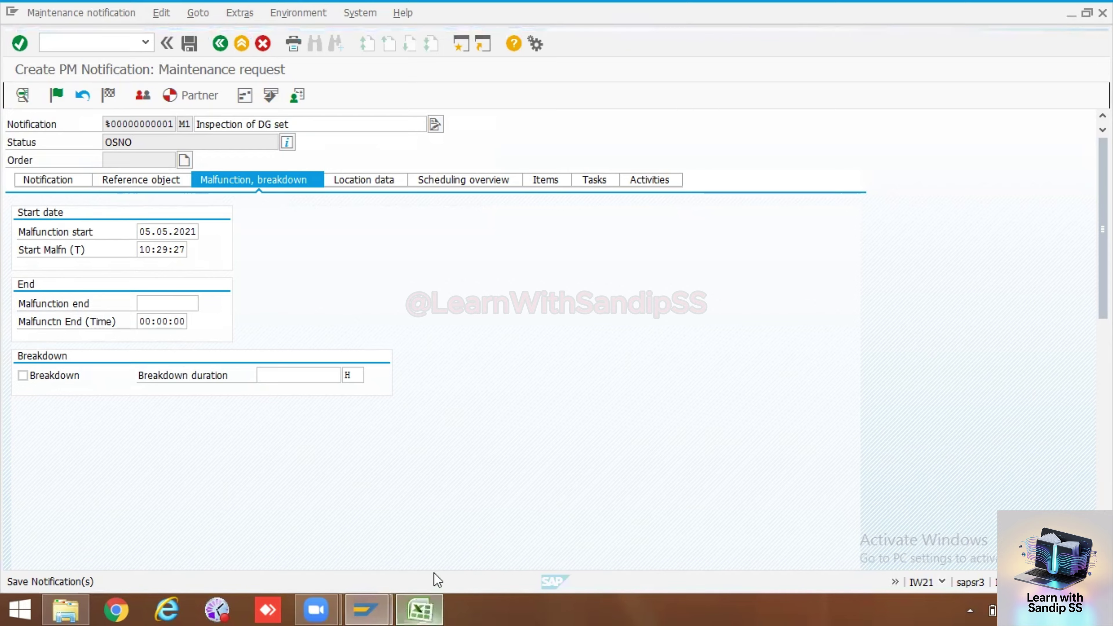
# Switch to the Excel workbook and fill the M1 corrective maintenance cell on Sheet3 with yellow
pyautogui.click(420, 608)
pyautogui.scroll(4, 300, 439)
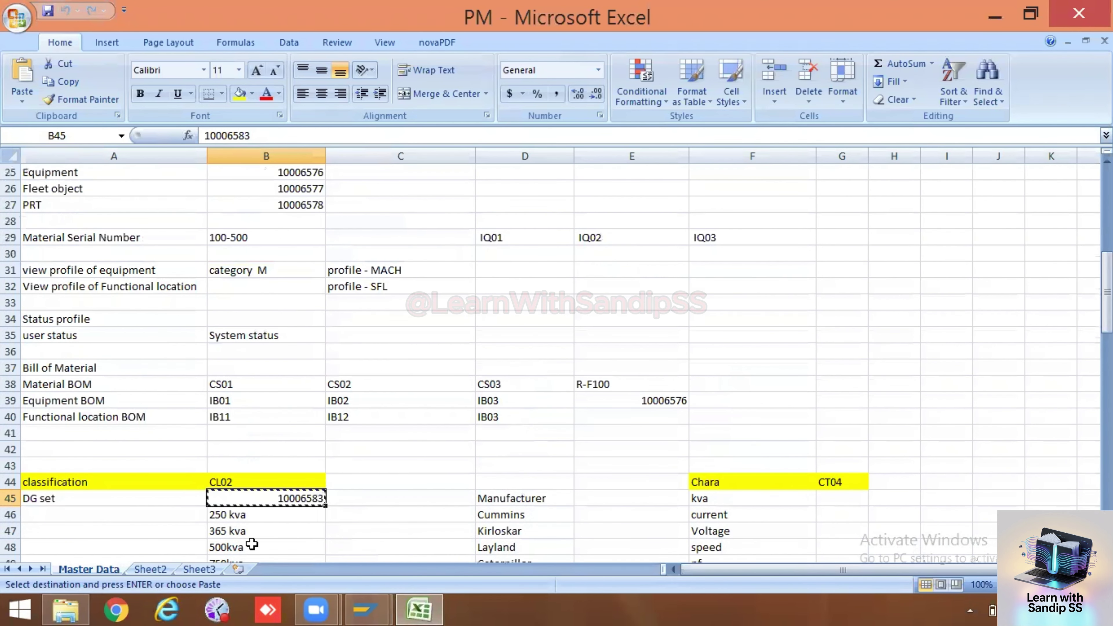
pyautogui.click(201, 569)
pyautogui.click(498, 187)
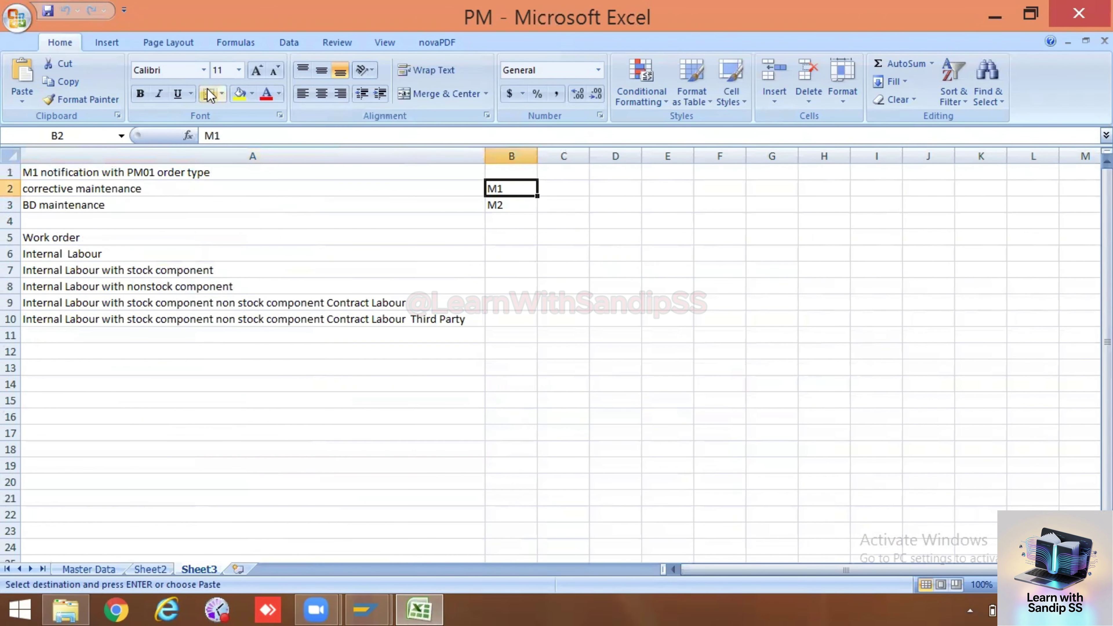
pyautogui.click(240, 93)
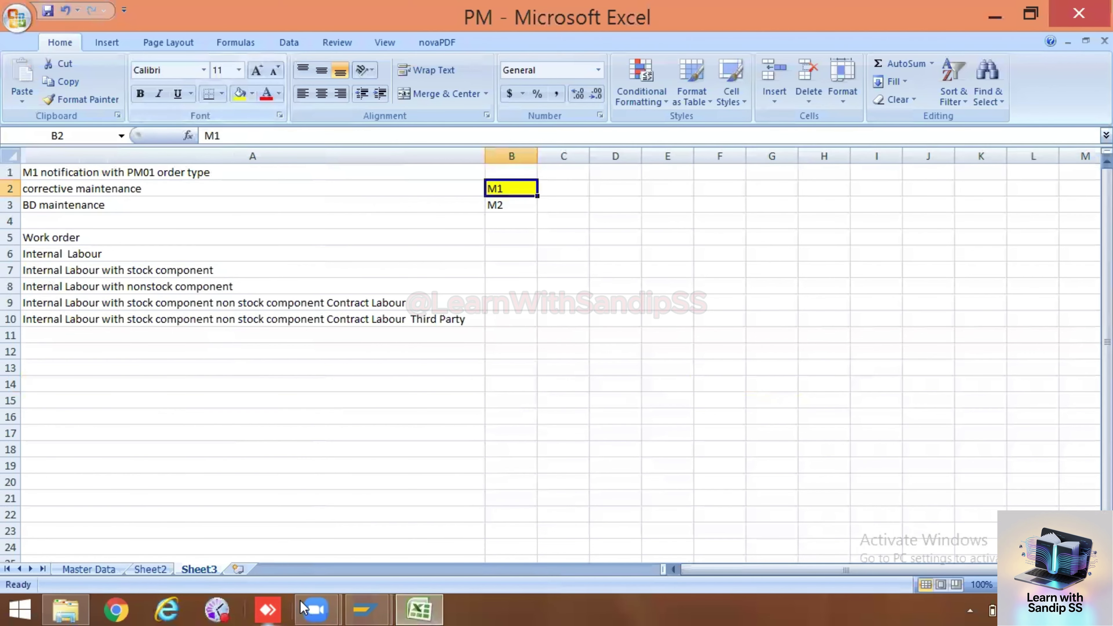
# Switch back to SAP and open the just-saved notification in change mode with /niw22
pyautogui.moveTo(384, 600)
pyautogui.click(423, 535)
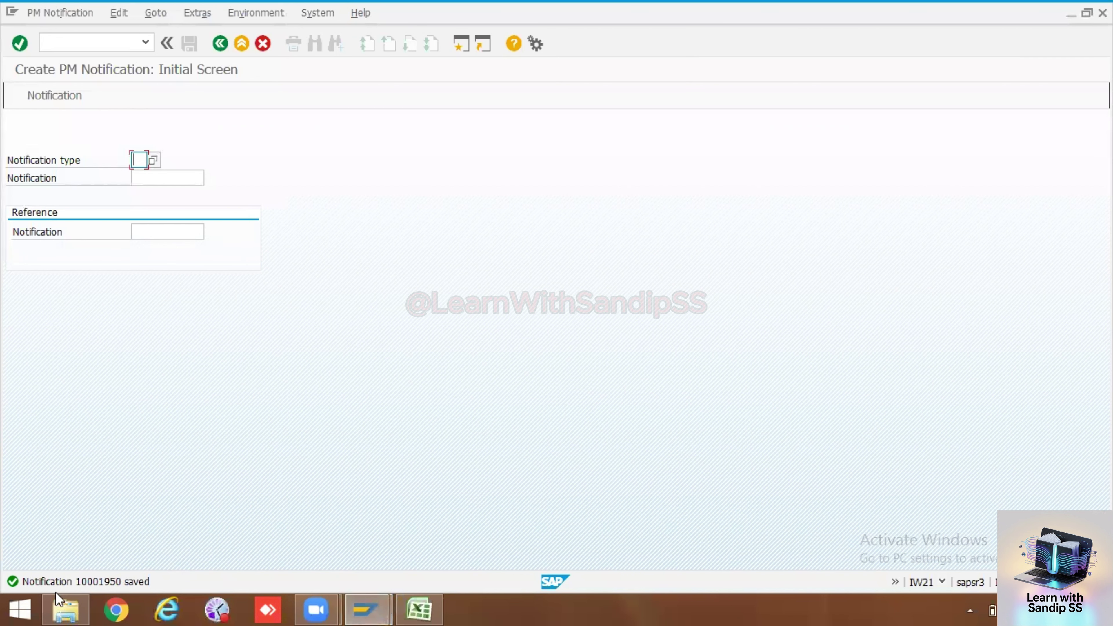
pyautogui.click(90, 42)
pyautogui.write('/niw22')
pyautogui.press('Return')
pyautogui.press('Return')
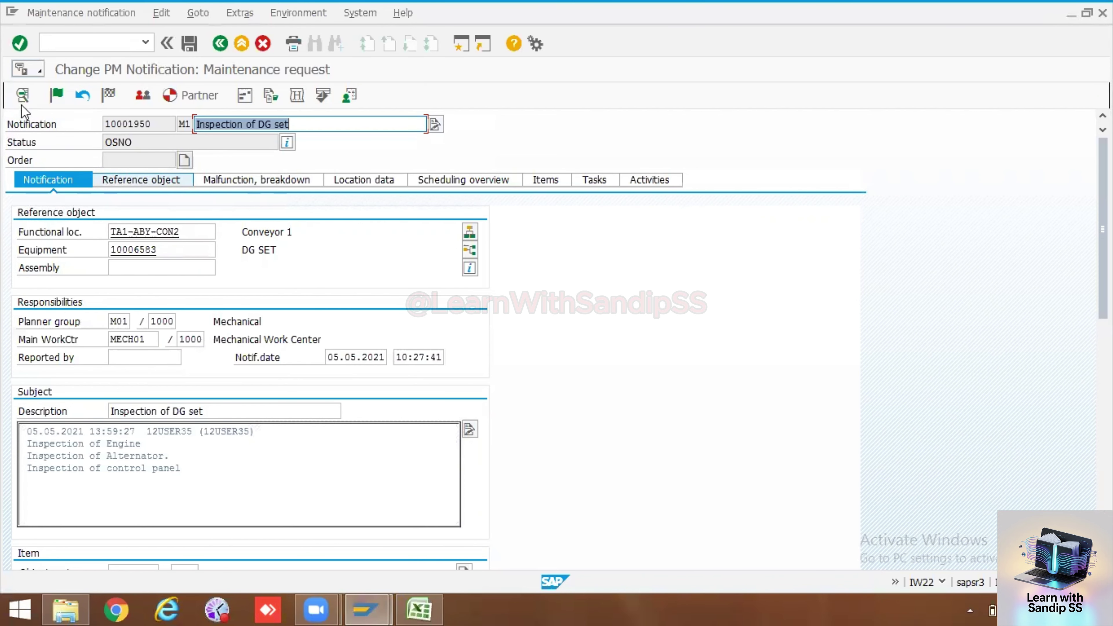
# Examine the notification's system status details and return to the notification
pyautogui.doubleClick(127, 143)
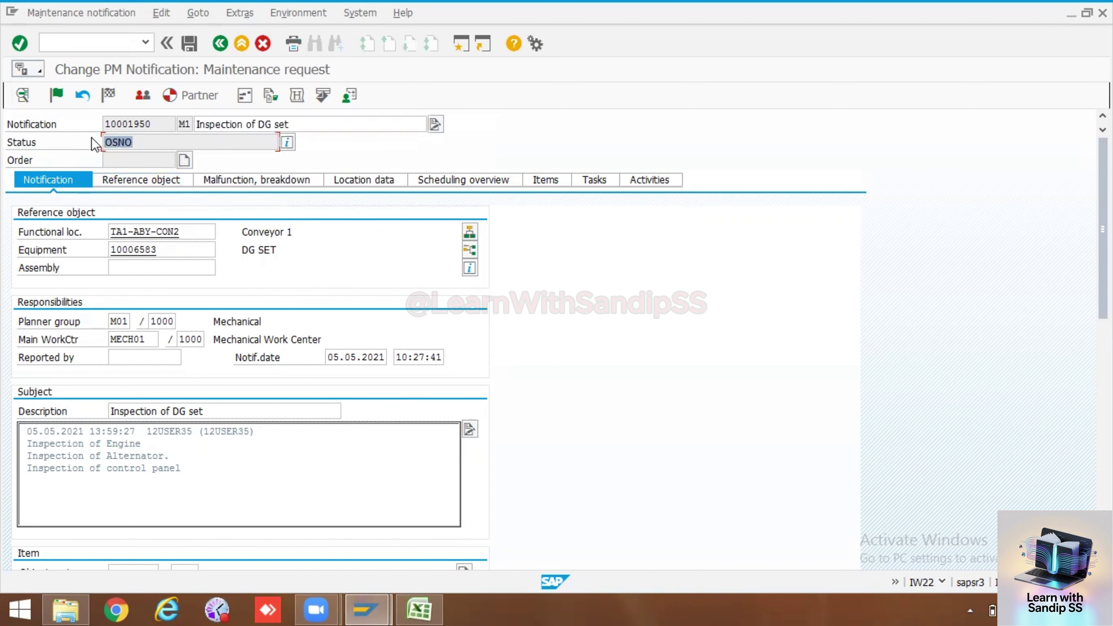
pyautogui.click(287, 143)
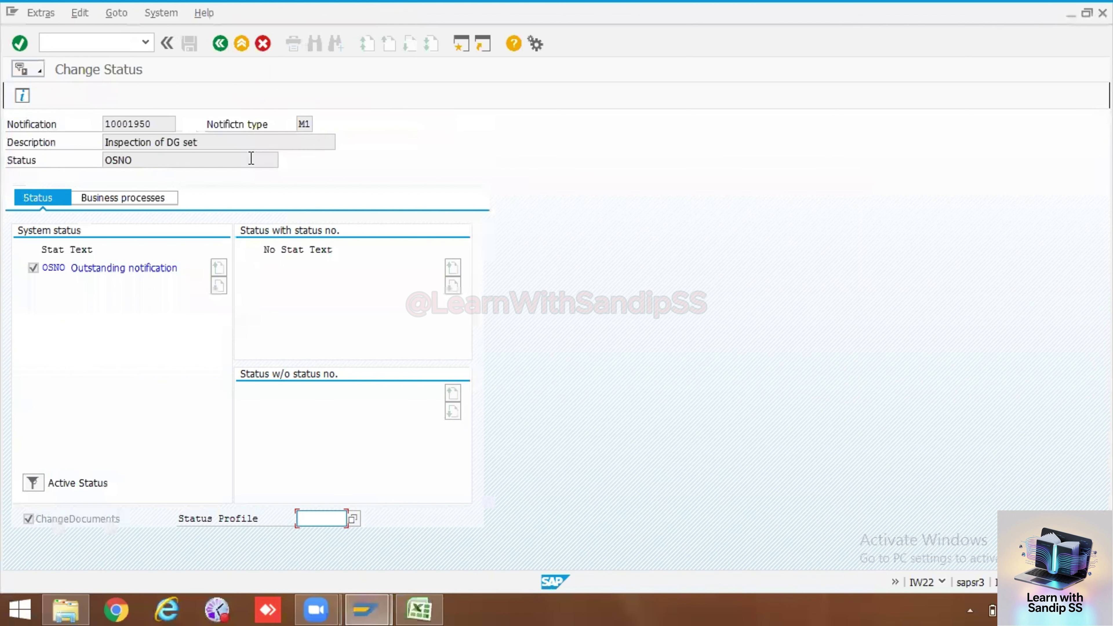
pyautogui.moveTo(177, 267); pyautogui.dragTo(60, 267)
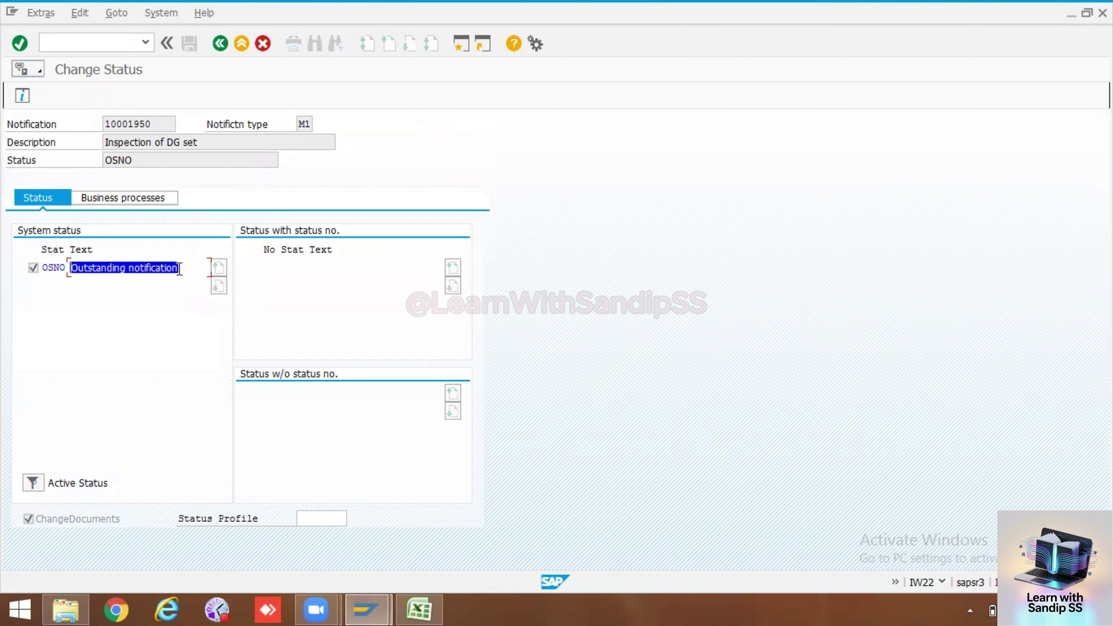
pyautogui.moveTo(179, 267); pyautogui.dragTo(75, 275)
pyautogui.click(220, 44)
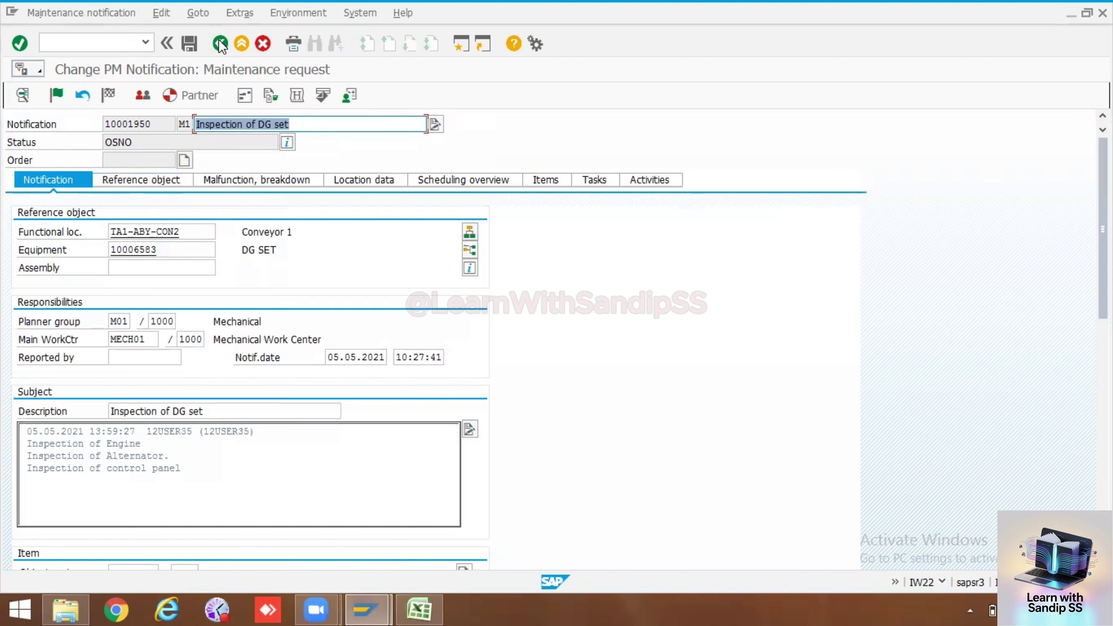
# Create a maintenance order of type PM01 from the notification with main work center MECH01
pyautogui.click(184, 161)
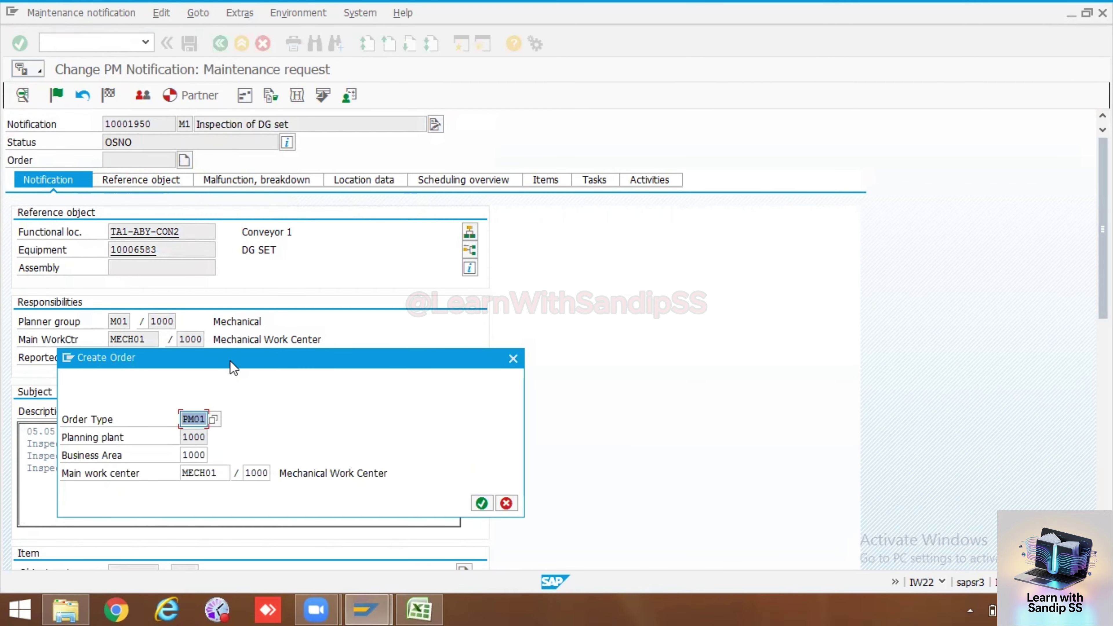
pyautogui.moveTo(231, 367); pyautogui.dragTo(271, 199)
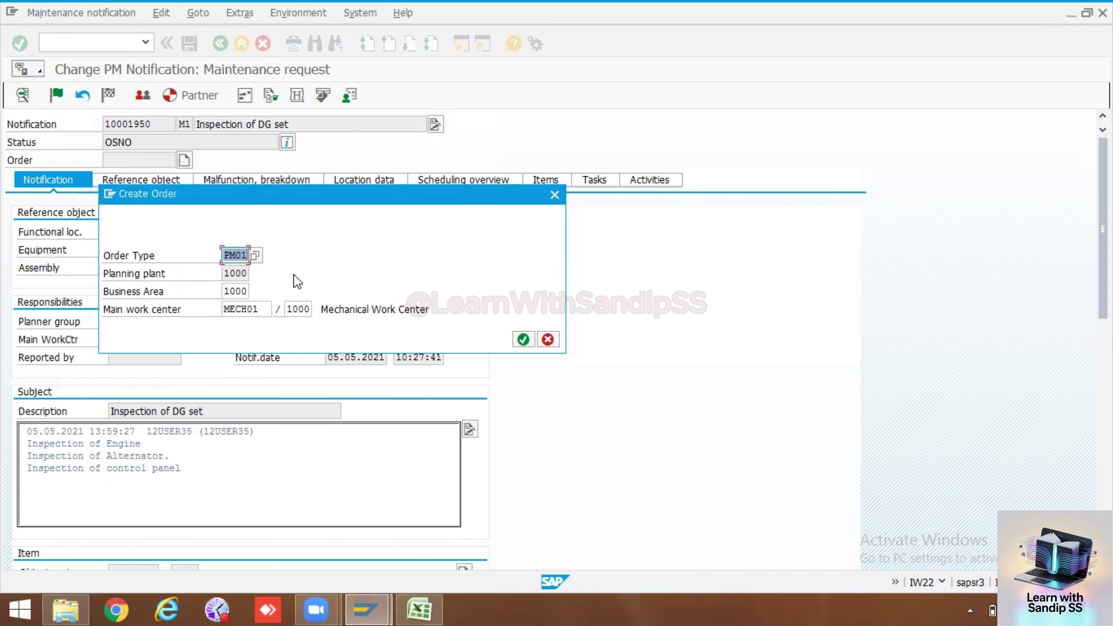
pyautogui.click(259, 255)
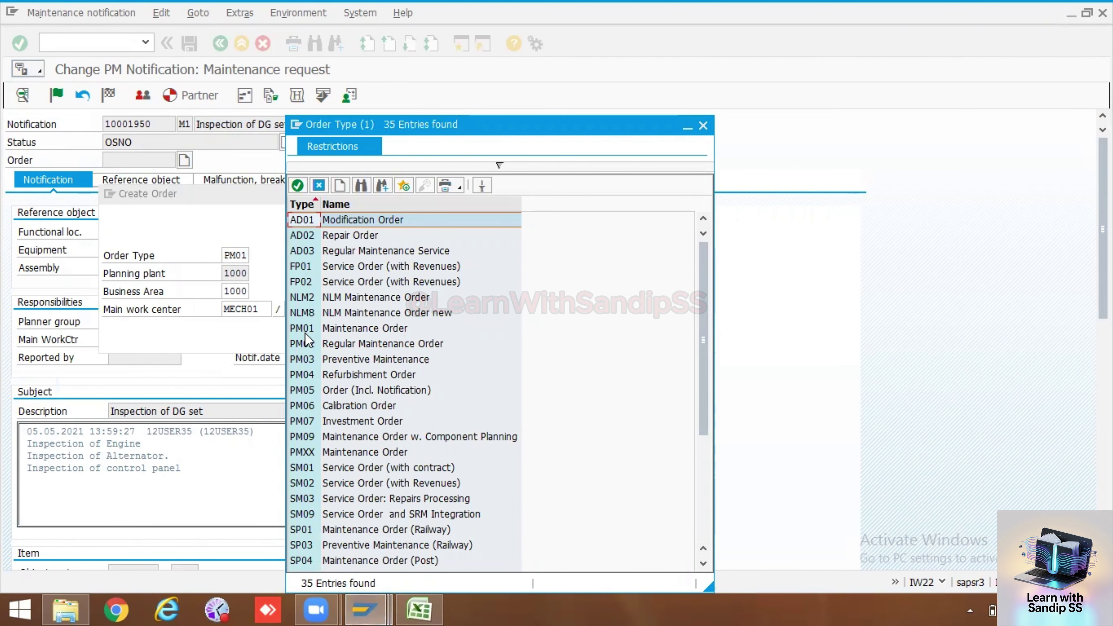
pyautogui.doubleClick(306, 332)
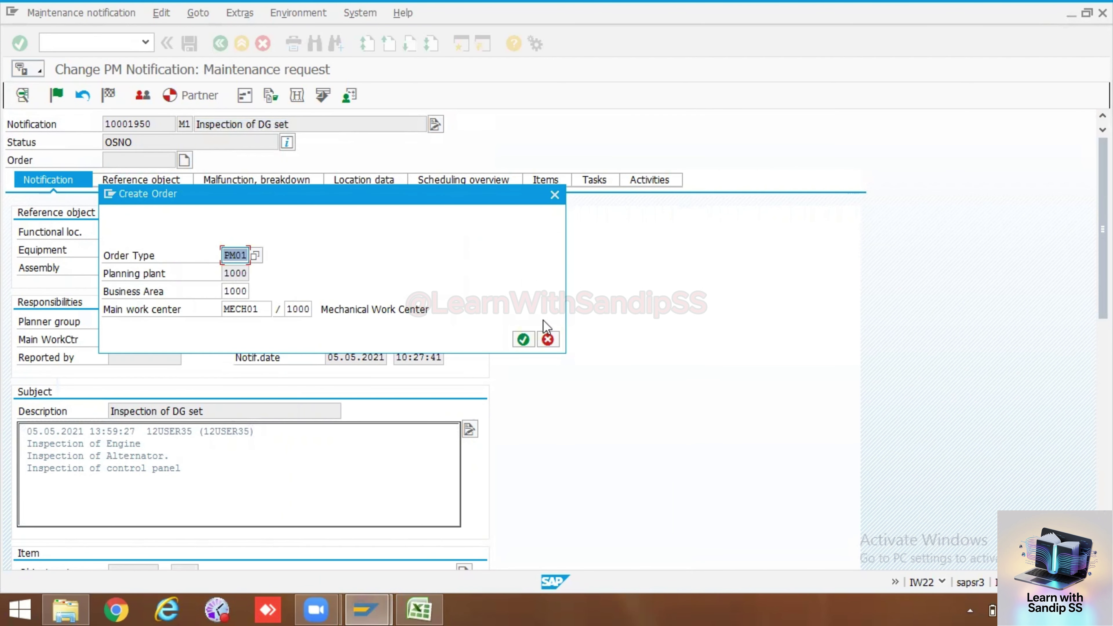
pyautogui.click(524, 340)
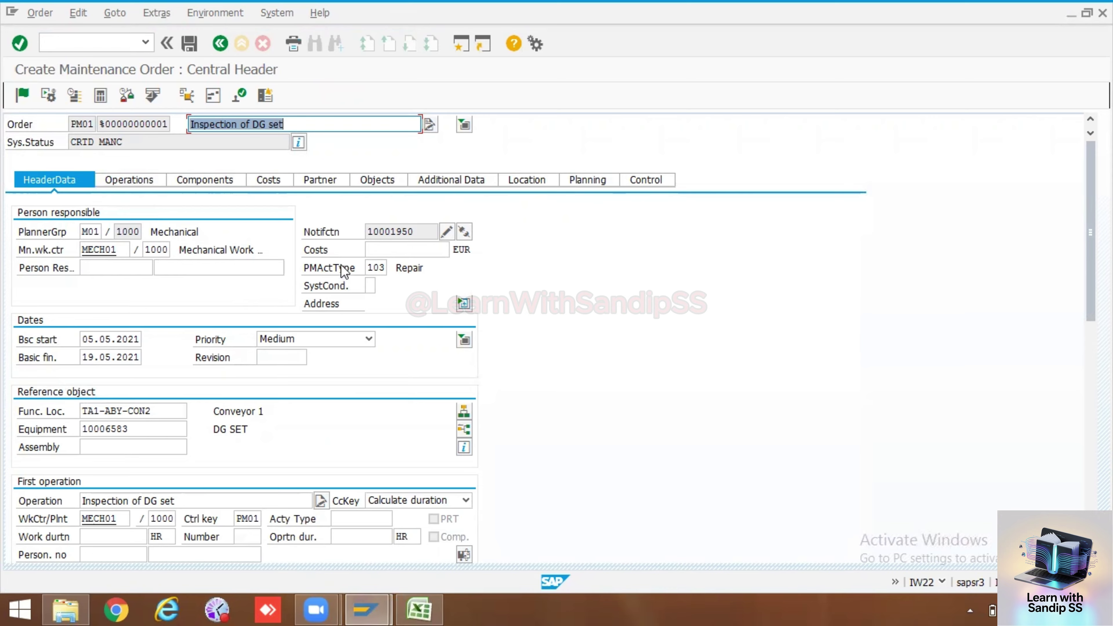
# Examine the order's header data, including costs, system condition, first operation and short text
pyautogui.click(380, 248)
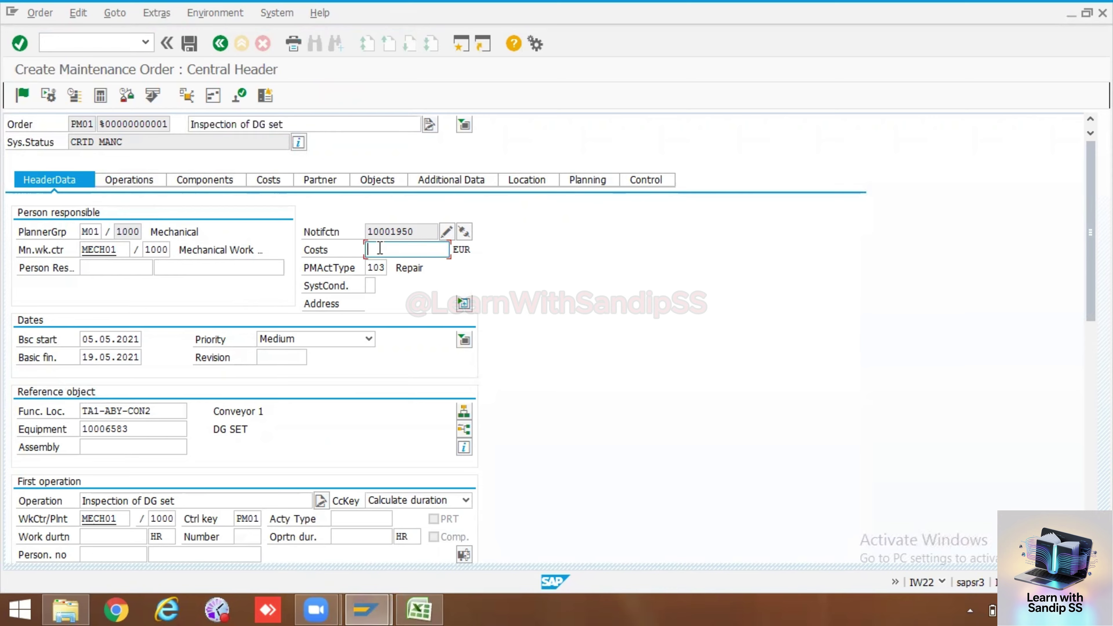
pyautogui.click(370, 285)
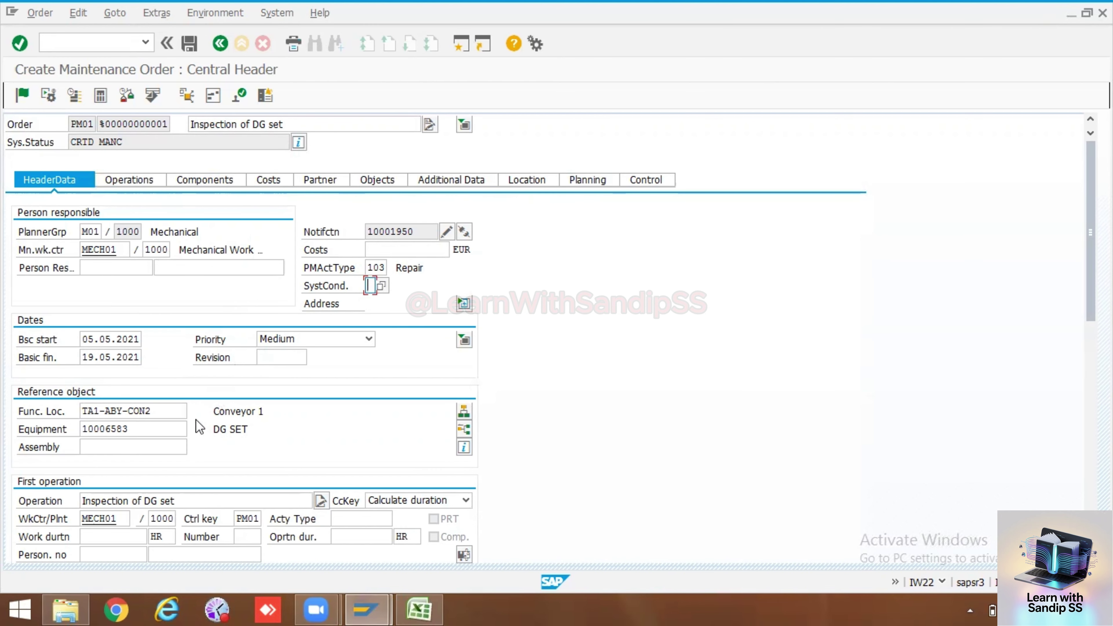
pyautogui.scroll(-5, 142, 436)
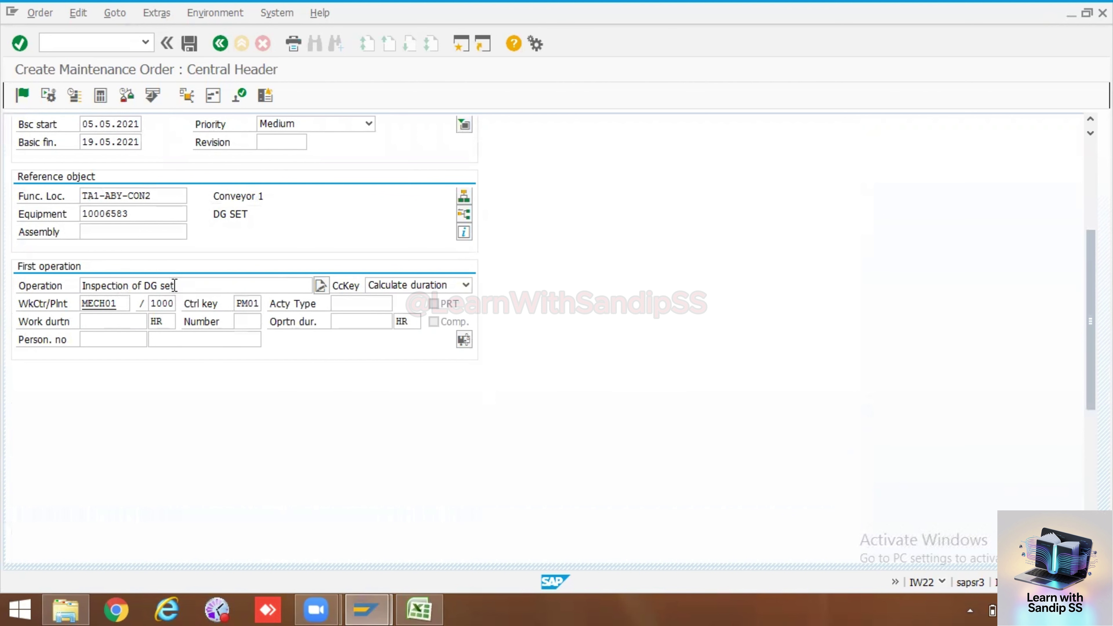
pyautogui.scroll(5, 173, 284)
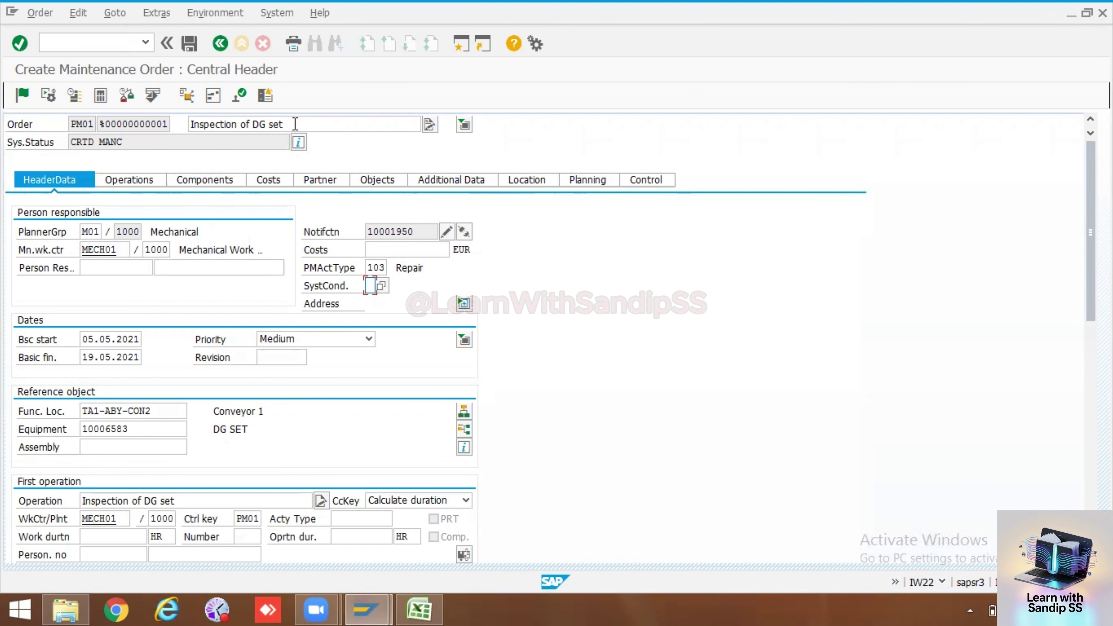
pyautogui.moveTo(293, 124); pyautogui.dragTo(188, 128)
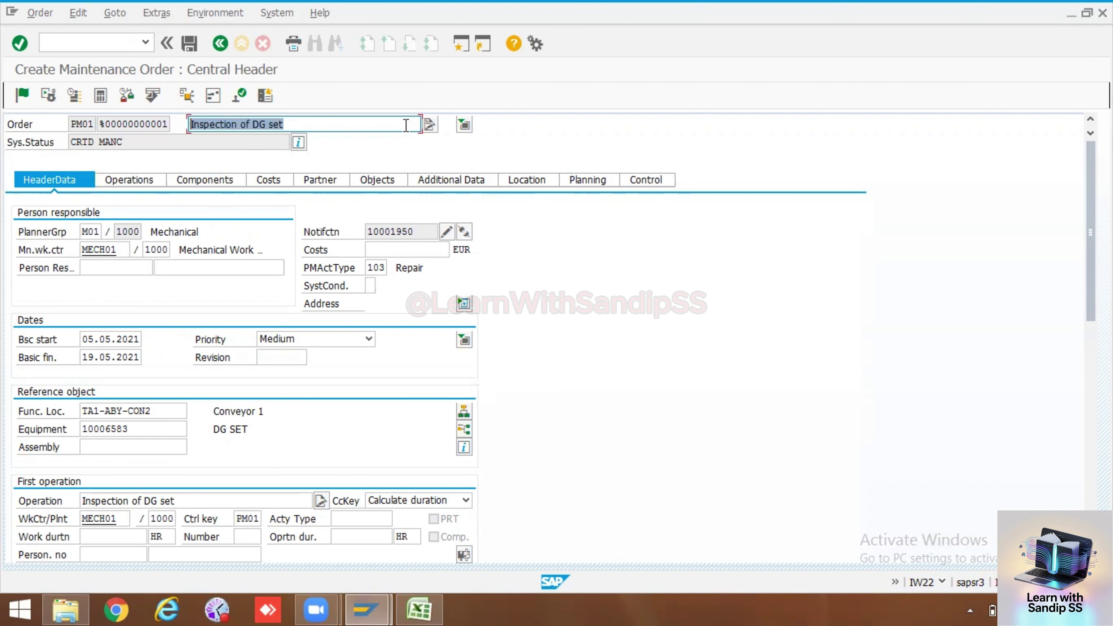
# Add operation 0020 to the order with the short text "Do The inspection of Engine"
pyautogui.click(160, 183)
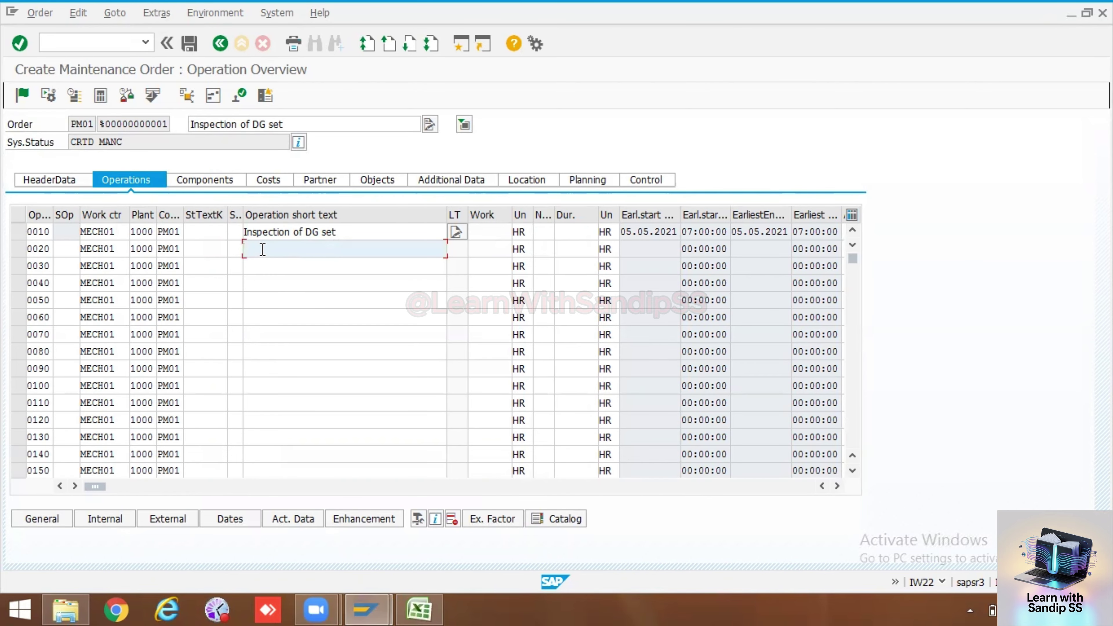
pyautogui.write('Dot')
pyautogui.press('BackSpace')
pyautogui.write('The inspection')
pyautogui.press('BackSpace')
pyautogui.write('on of Engine')
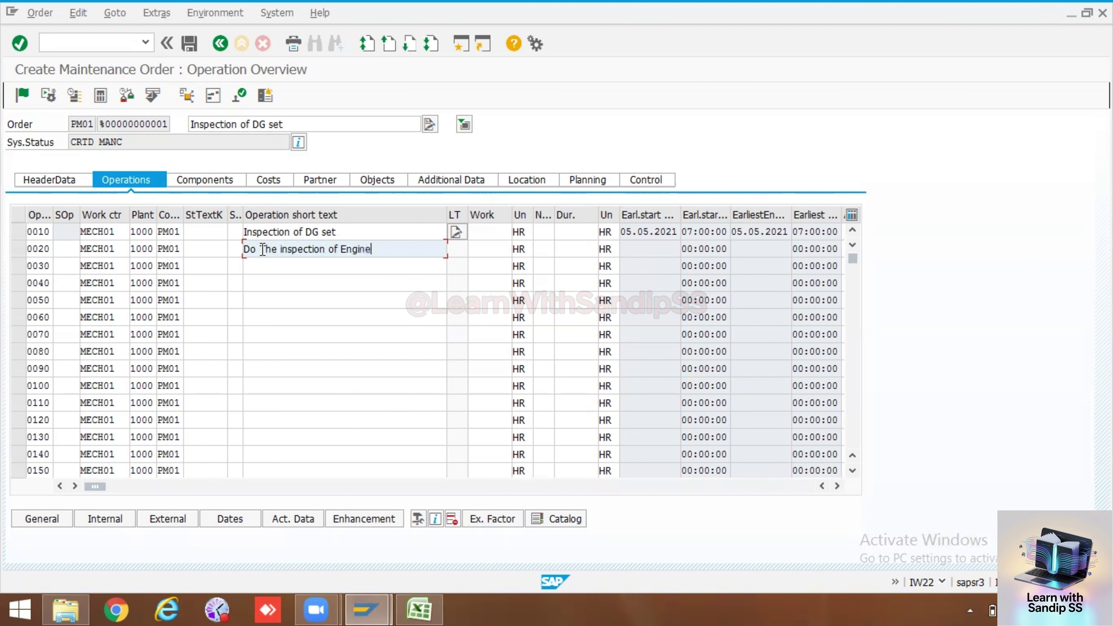
# Reuse the text "Do The inspection of" for operations 0030 and 0040, completing them with "Alternator" and "Control panel"
pyautogui.moveTo(340, 249); pyautogui.dragTo(236, 248)
pyautogui.hotkey('ctrl', 'c')
pyautogui.click(267, 265)
pyautogui.hotkey('ctrl', 'v')
pyautogui.click(271, 299)
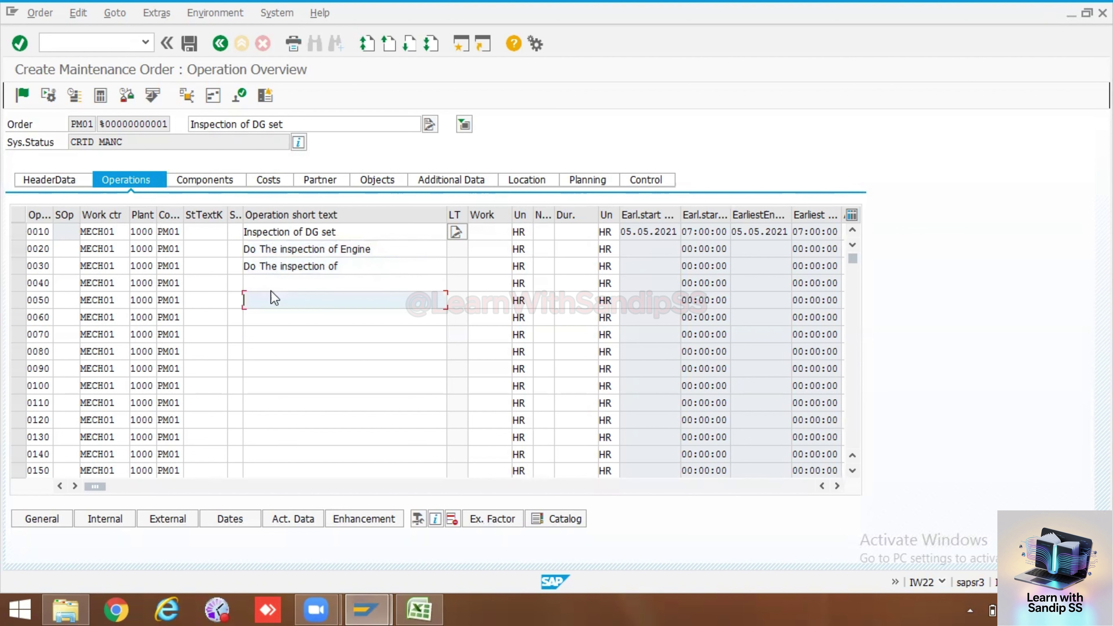
pyautogui.click(271, 283)
pyautogui.hotkey('ctrl', 'v')
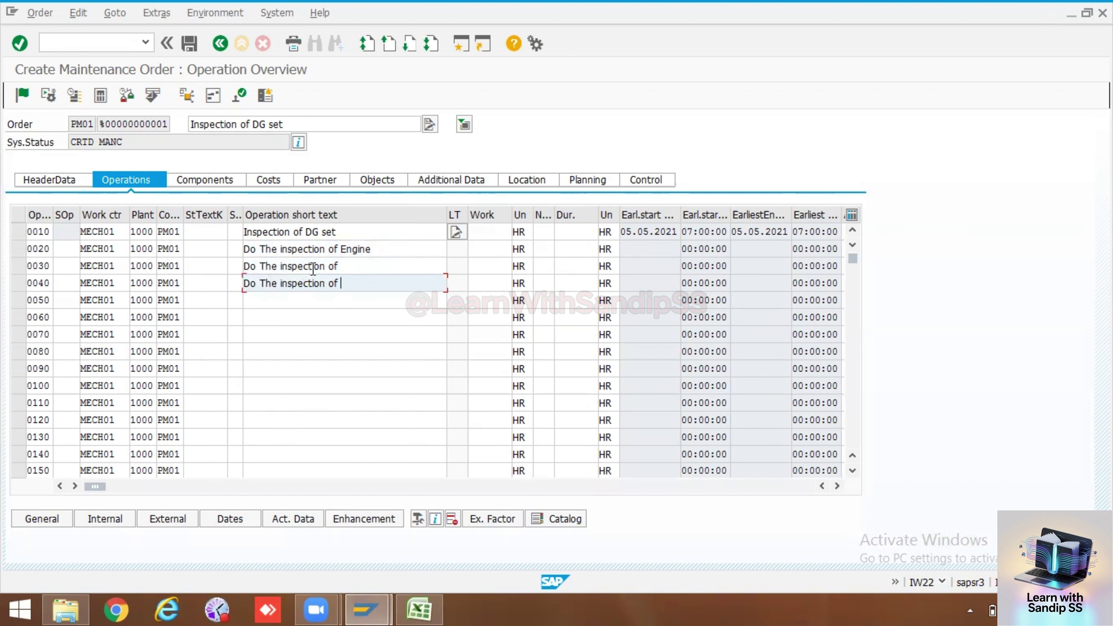
pyautogui.click(352, 268)
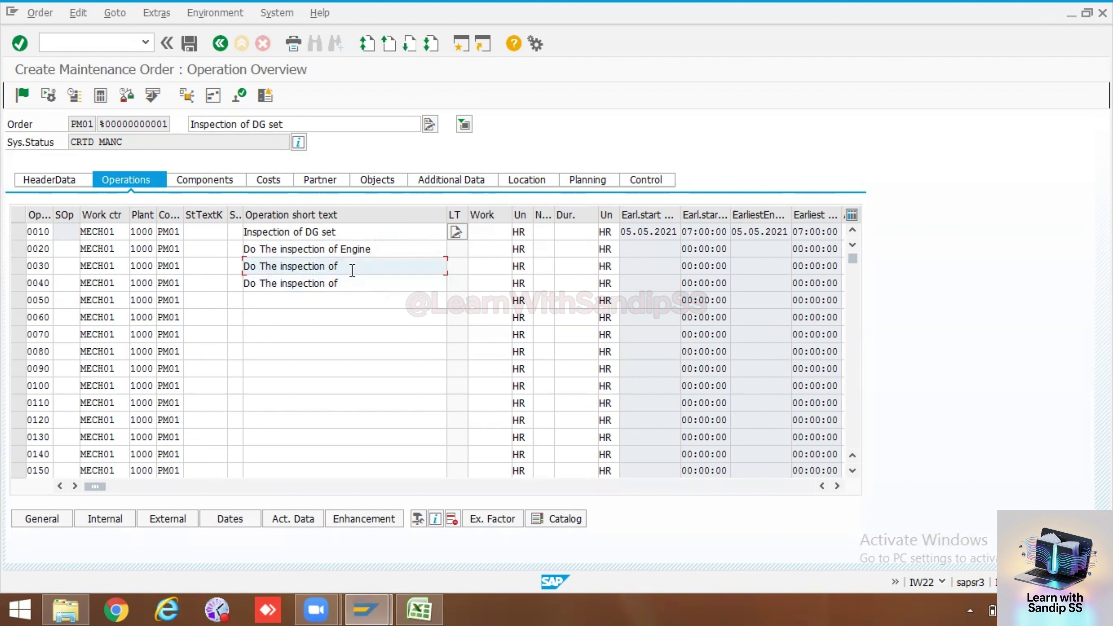
pyautogui.write('Alternator')
pyautogui.click(357, 284)
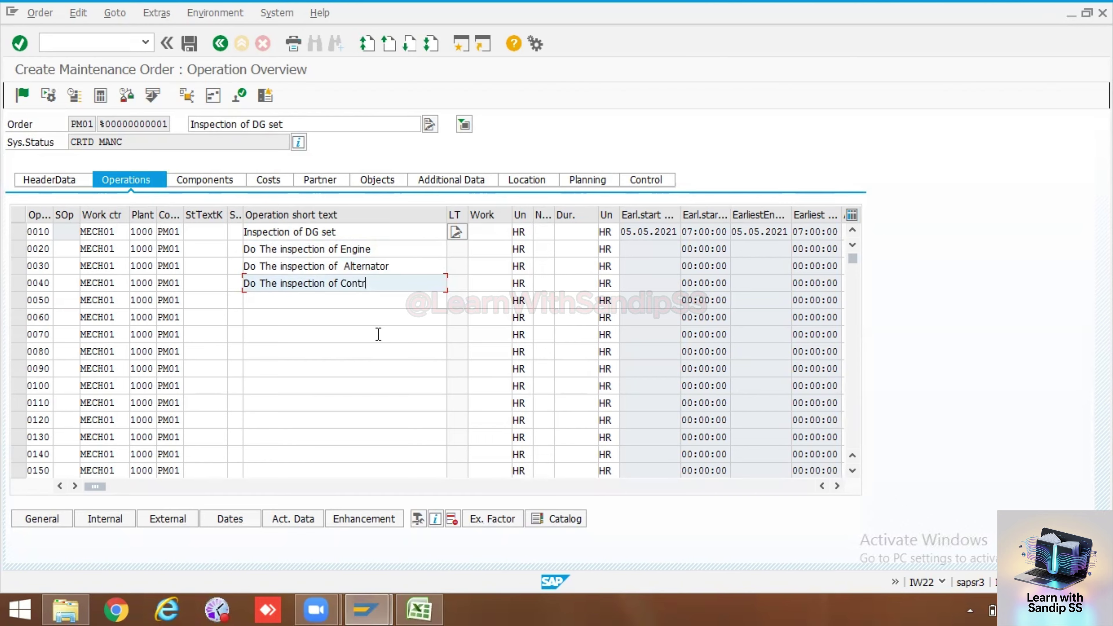
pyautogui.write('ol panel')
# Set the planned work of operations 0010 to 0040 to 3 hours each and confirm the entries
pyautogui.click(484, 236)
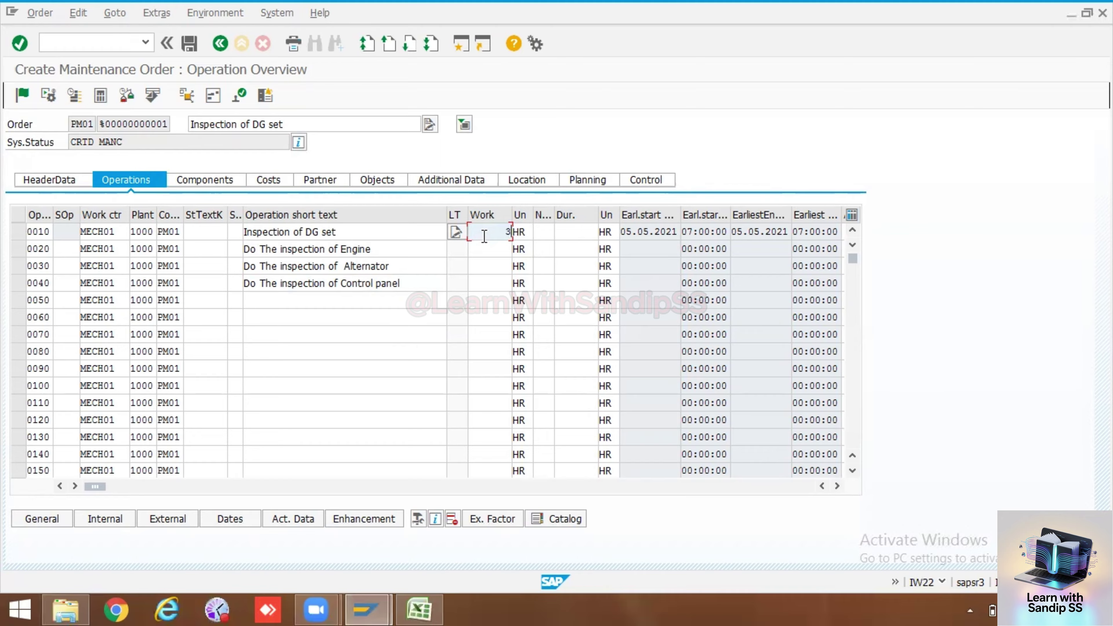
pyautogui.click(487, 248)
pyautogui.write('3')
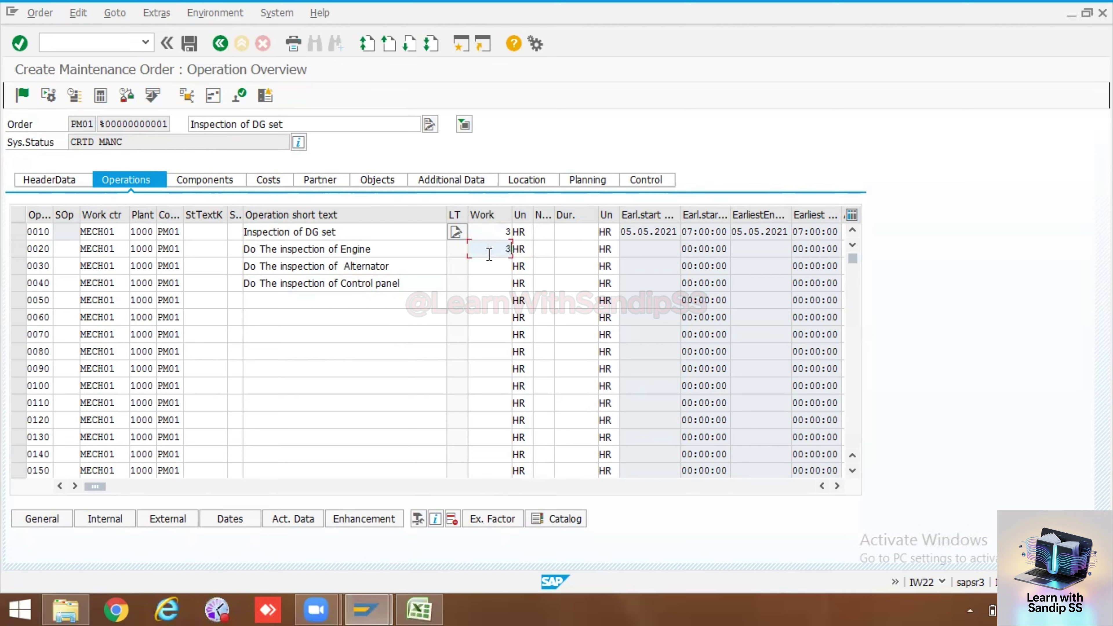
pyautogui.click(491, 271)
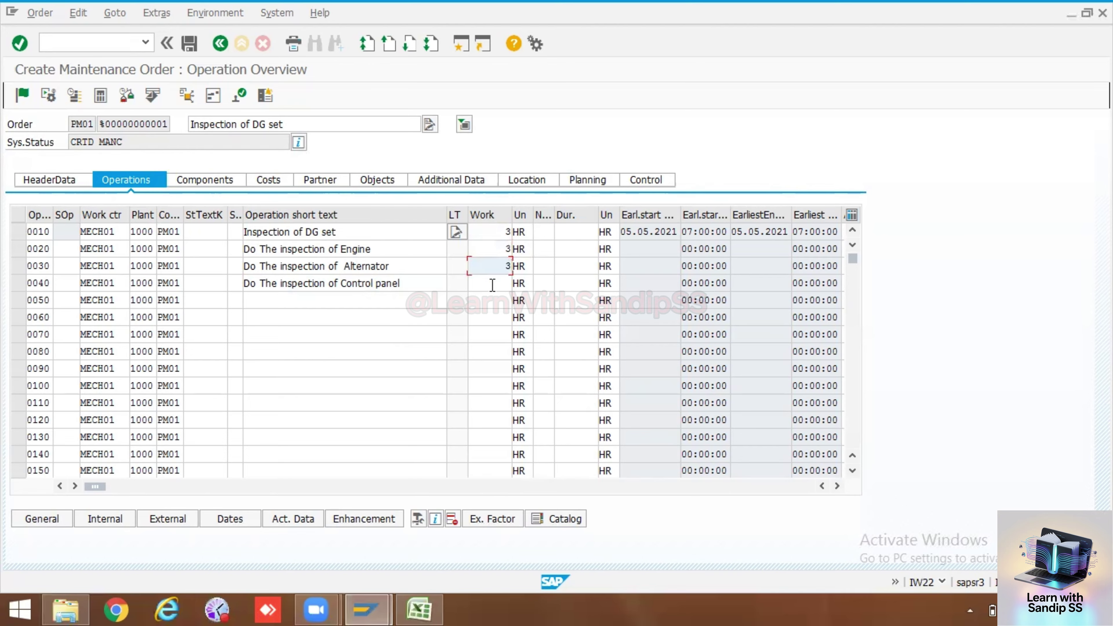
pyautogui.click(492, 285)
pyautogui.press('Return')
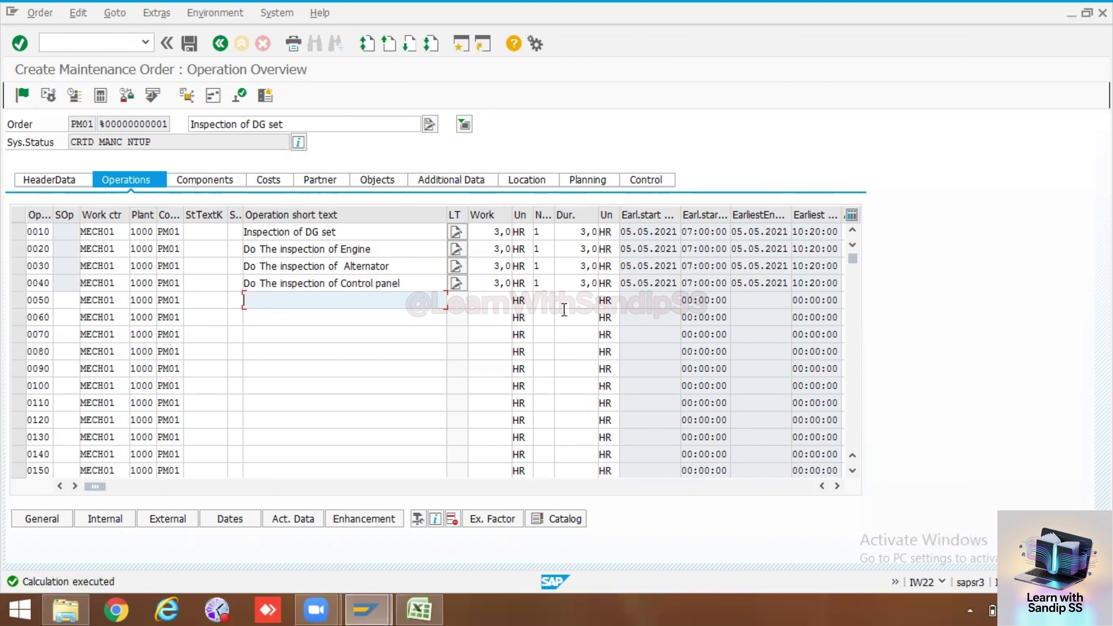
# Open the Define Maintenance Activity Types customizing from the PMActType value list of the order header, without specifying a project
pyautogui.click(227, 187)
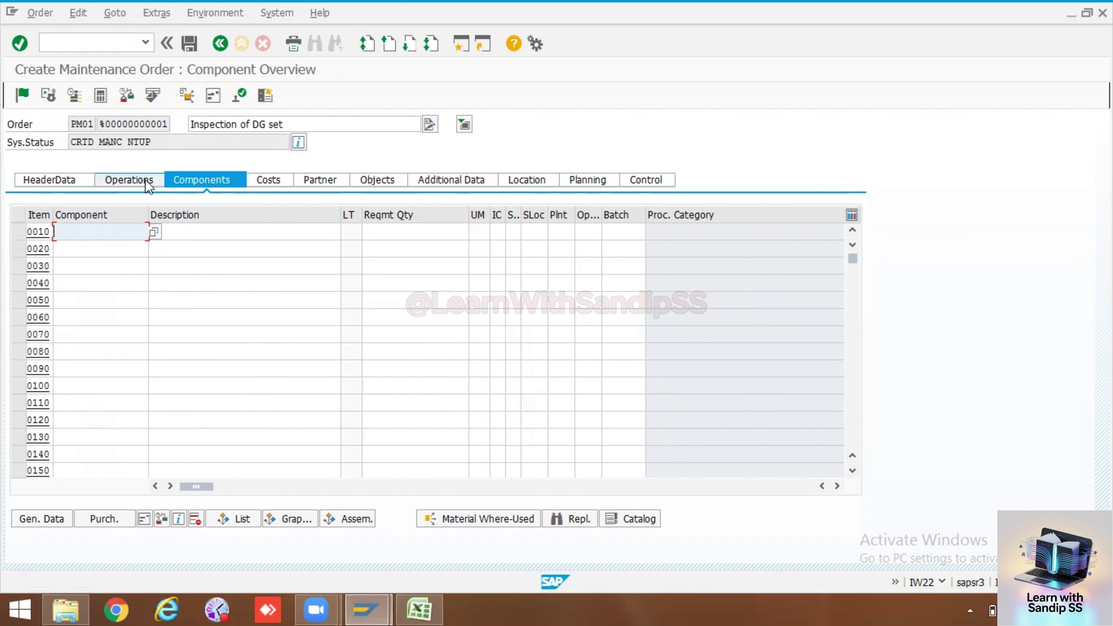
pyautogui.click(79, 185)
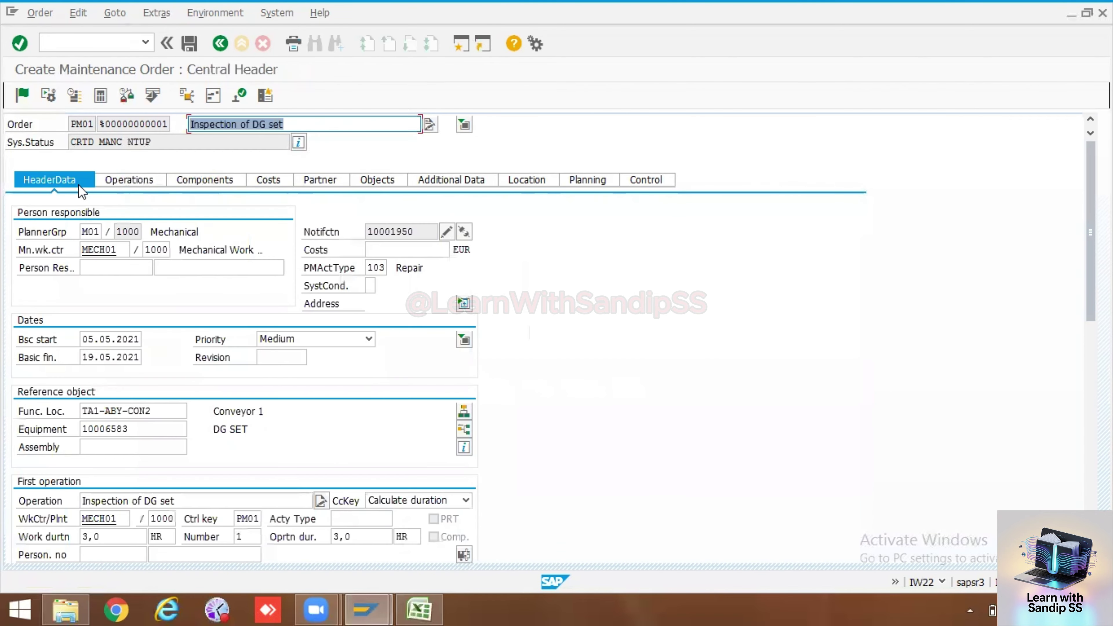
pyautogui.click(381, 267)
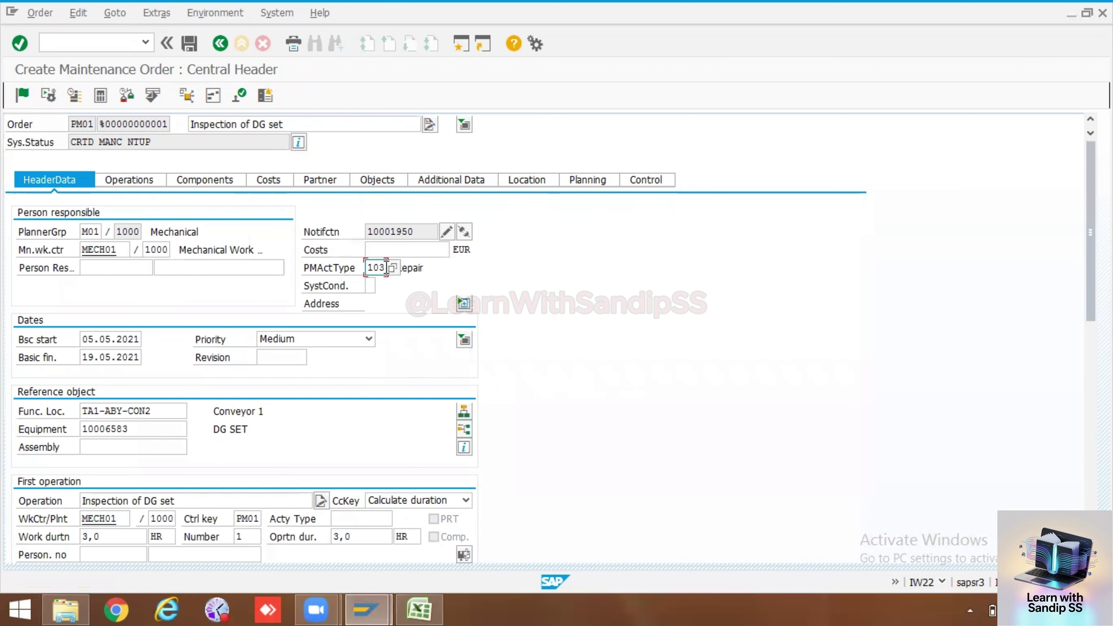
pyautogui.press('Return')
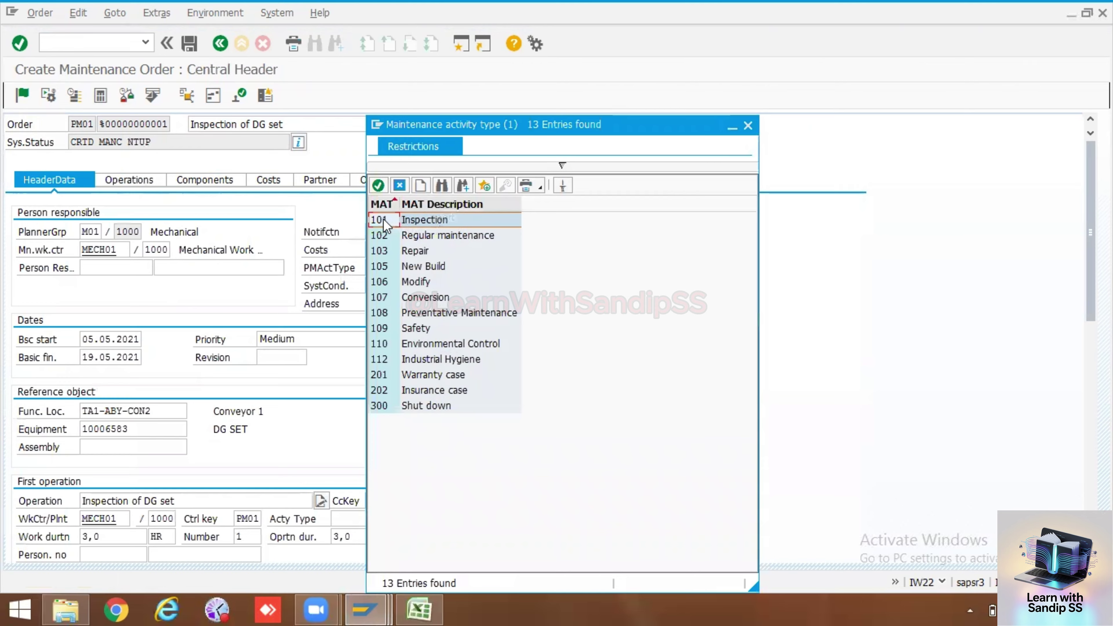
pyautogui.click(421, 186)
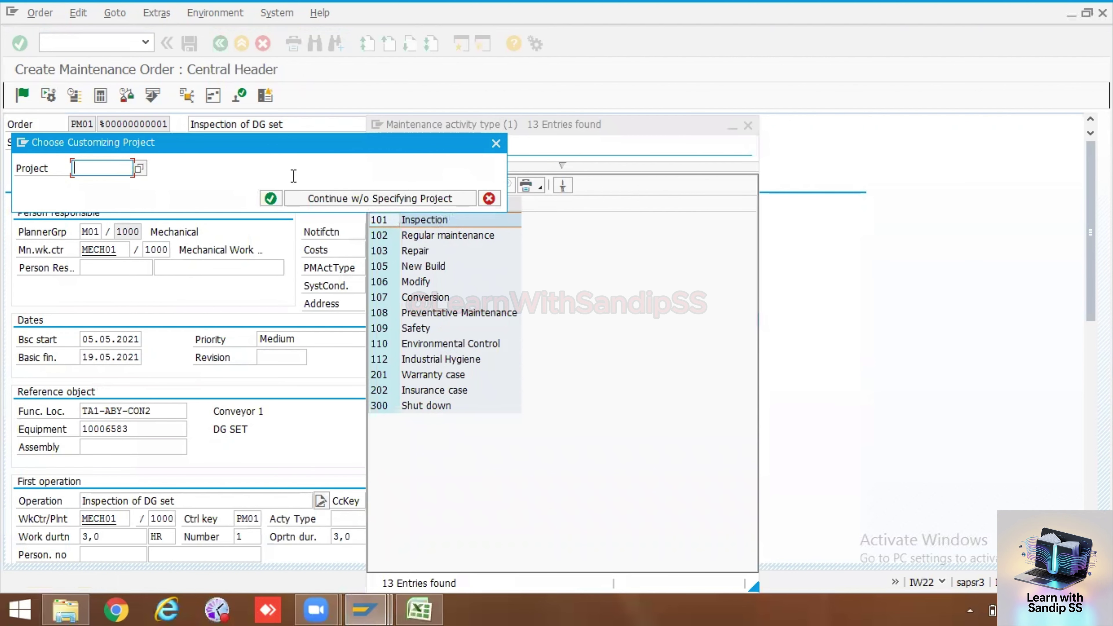
pyautogui.click(343, 200)
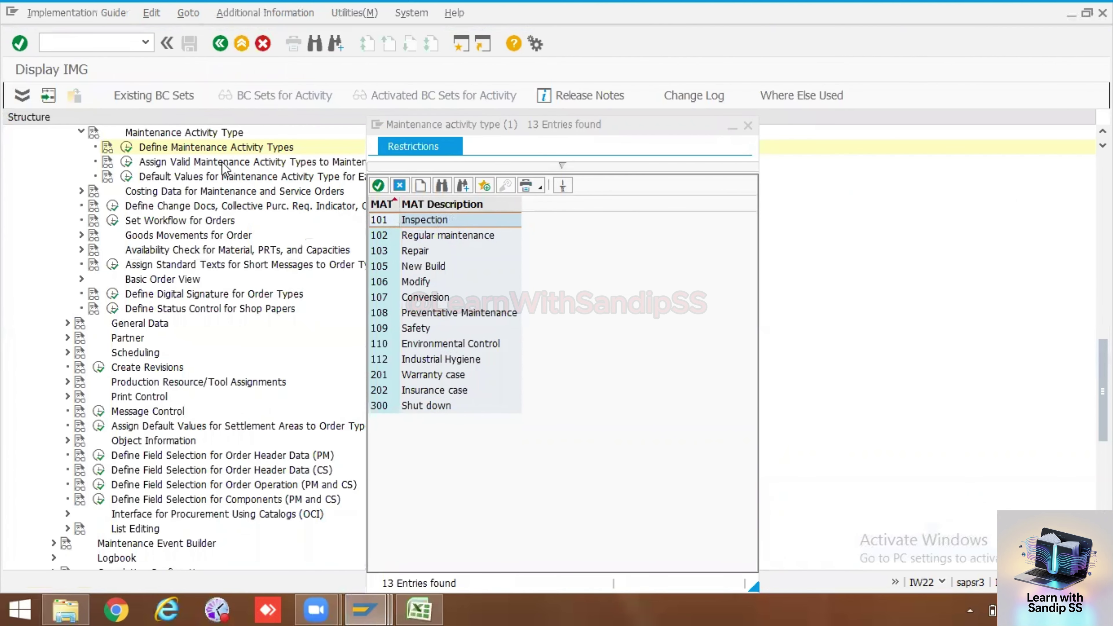
pyautogui.click(127, 147)
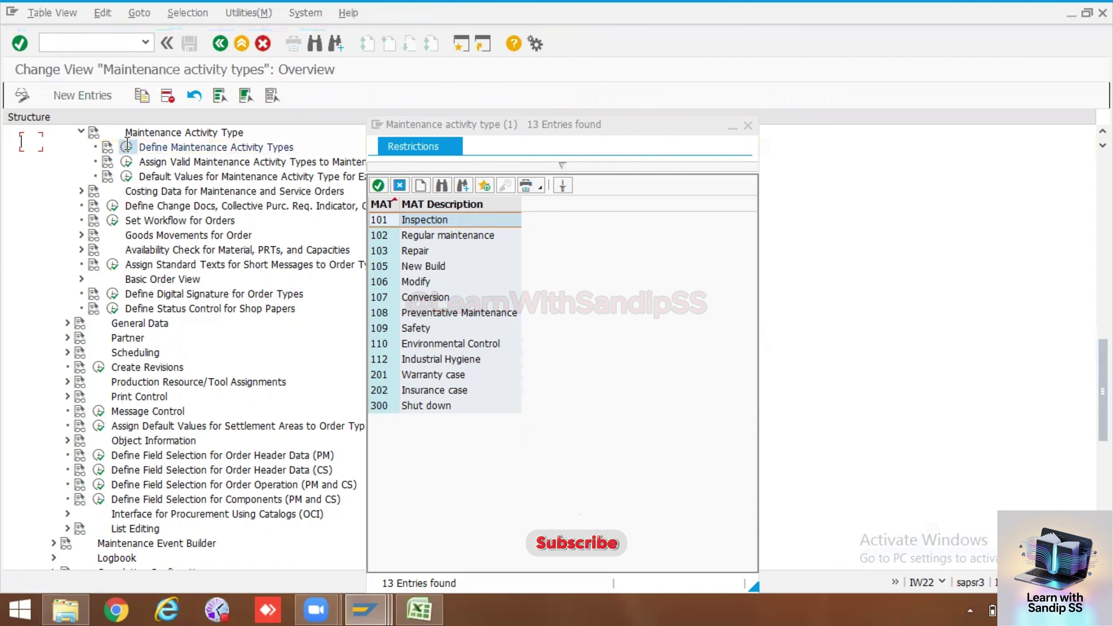
# Examine the maintenance activity types table, including its warranty and insurance case columns, with the value list moved aside for comparison
pyautogui.scroll(-4, 114, 405)
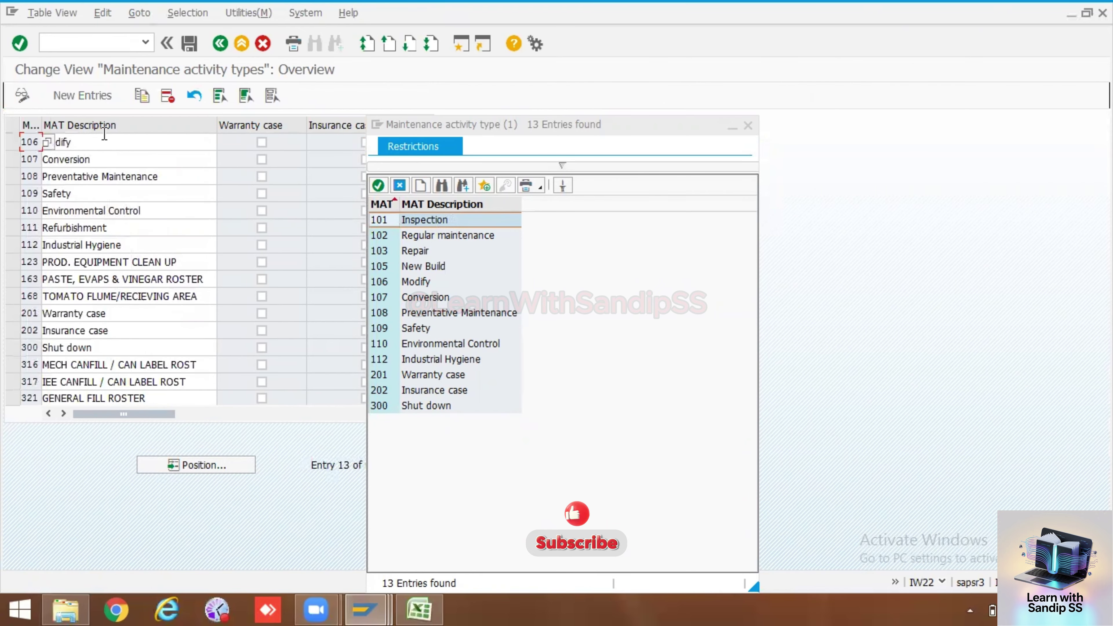
pyautogui.scroll(4, 139, 218)
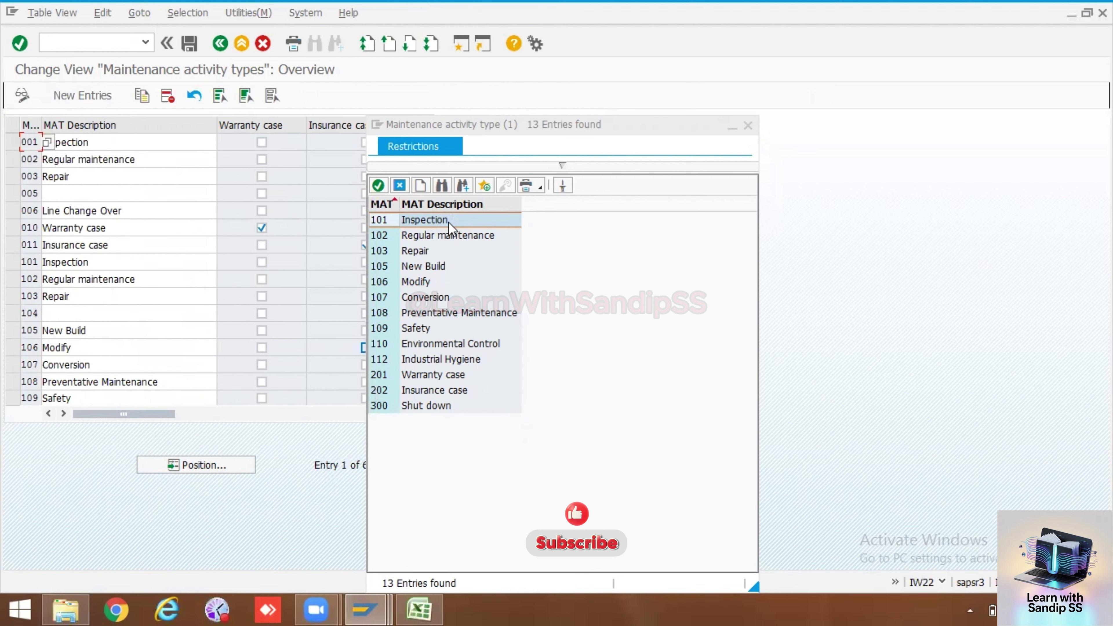
pyautogui.click(495, 126)
pyautogui.moveTo(496, 127); pyautogui.dragTo(723, 144)
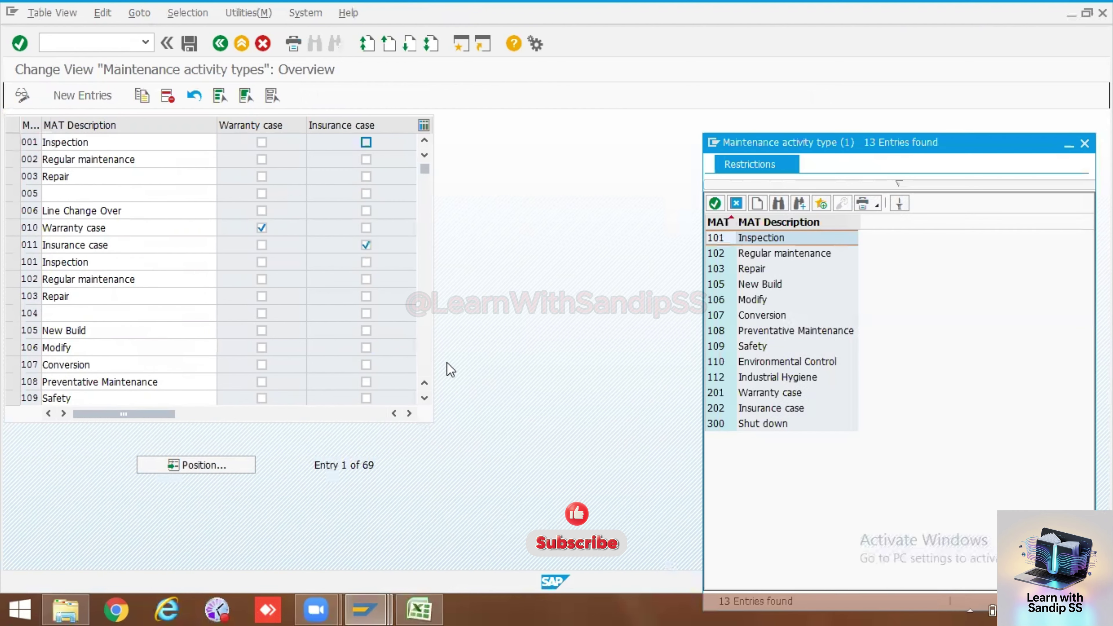
pyautogui.click(409, 413)
pyautogui.click(409, 413)
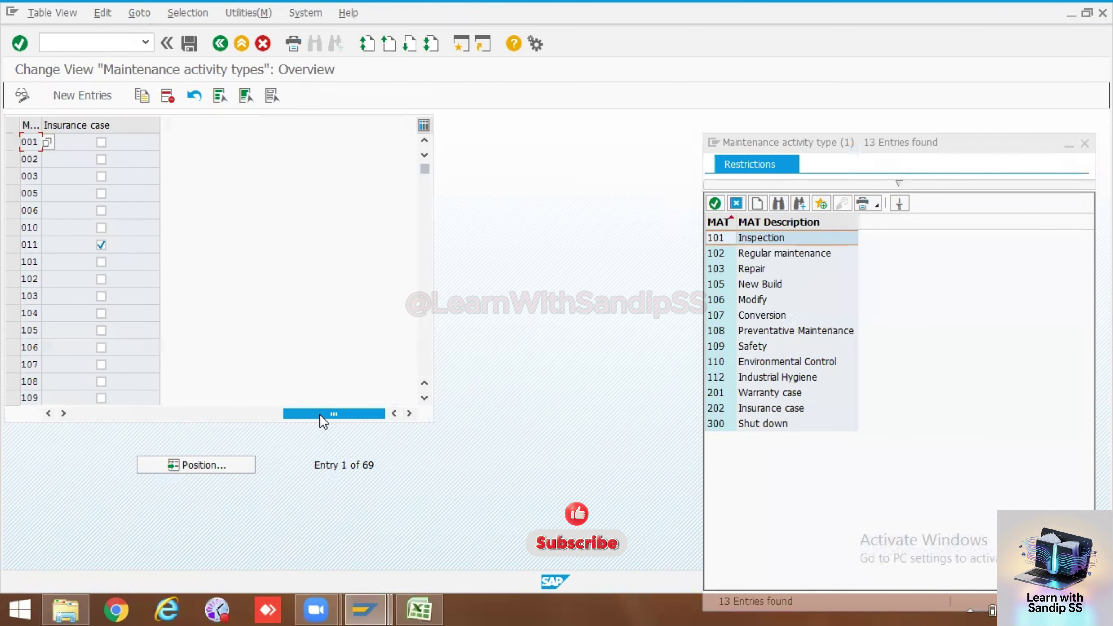
pyautogui.moveTo(323, 413); pyautogui.dragTo(111, 415)
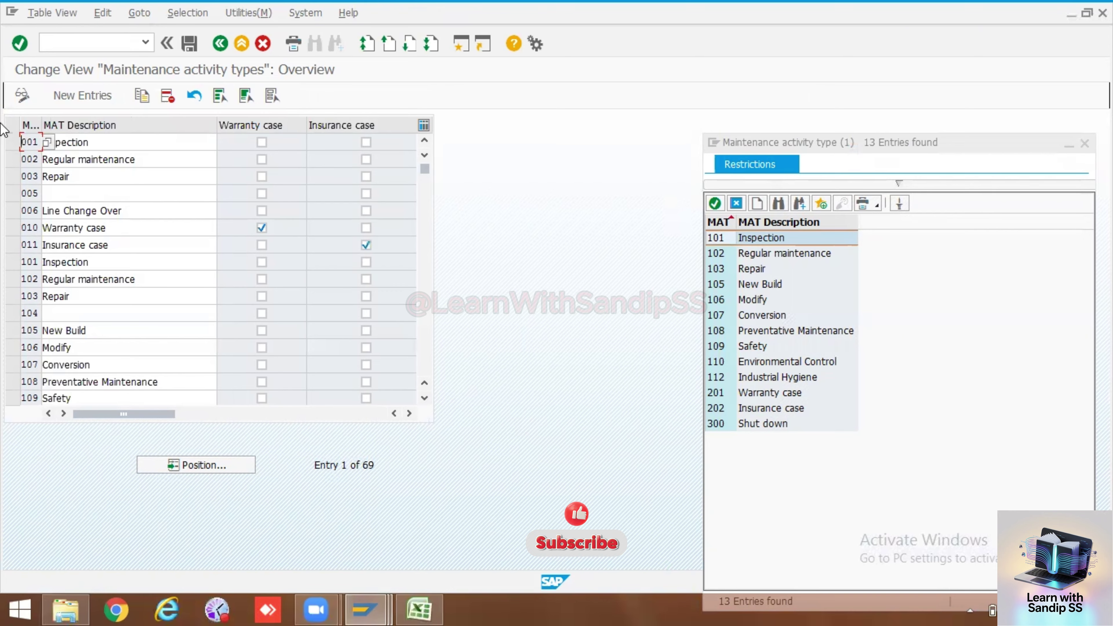
# Try to copy maintenance activity type 001 as a new entry with key 400 and description "Test"
pyautogui.click(13, 142)
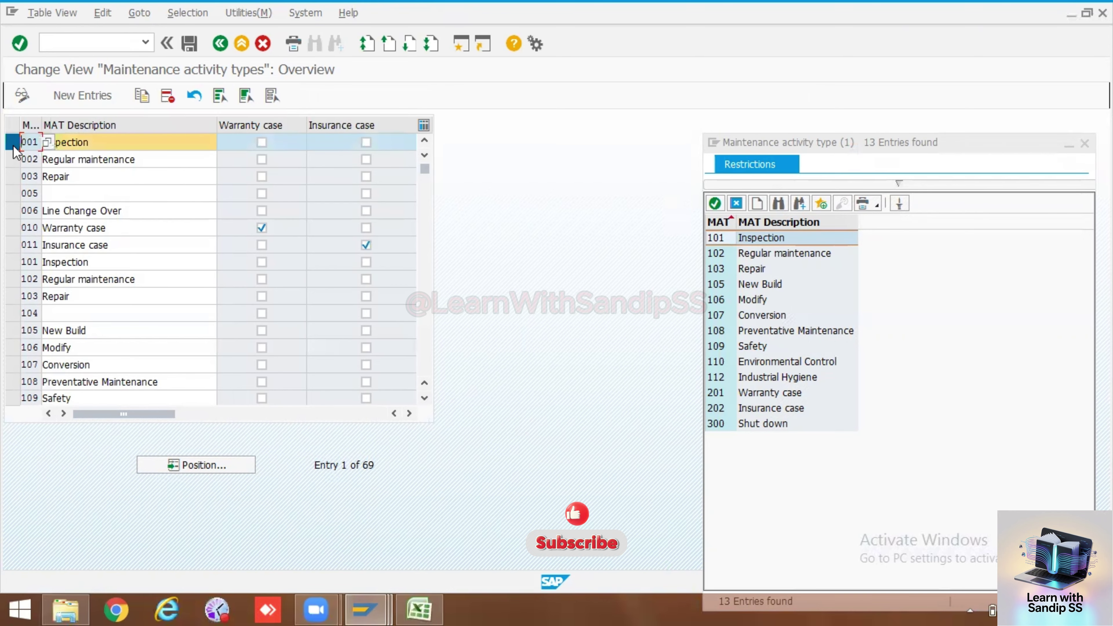
pyautogui.click(142, 95)
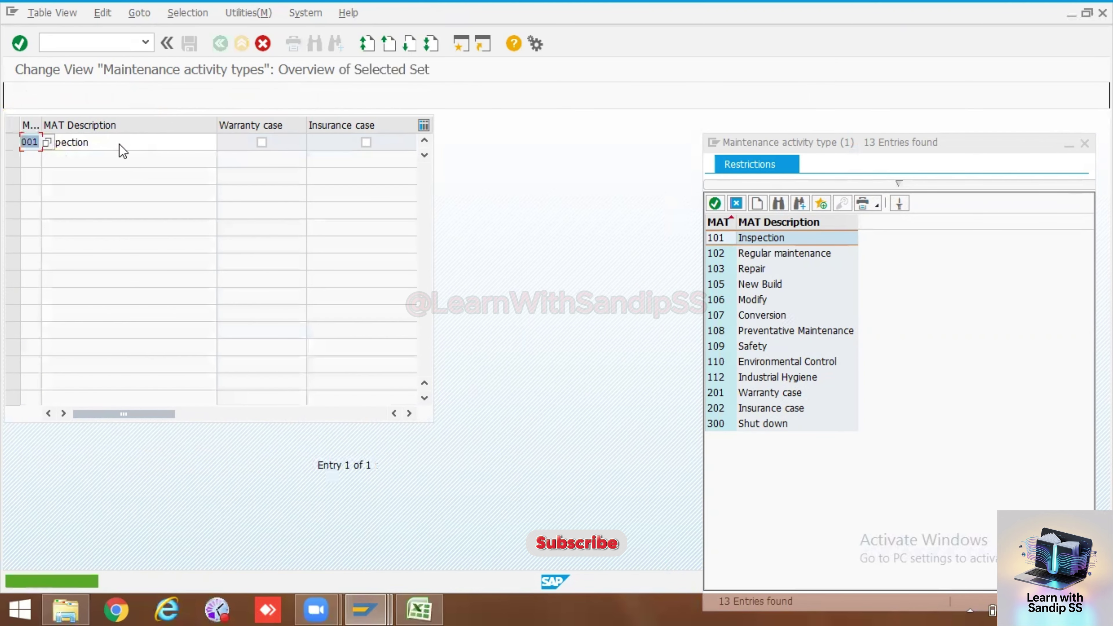
pyautogui.doubleClick(31, 143)
pyautogui.write('40')
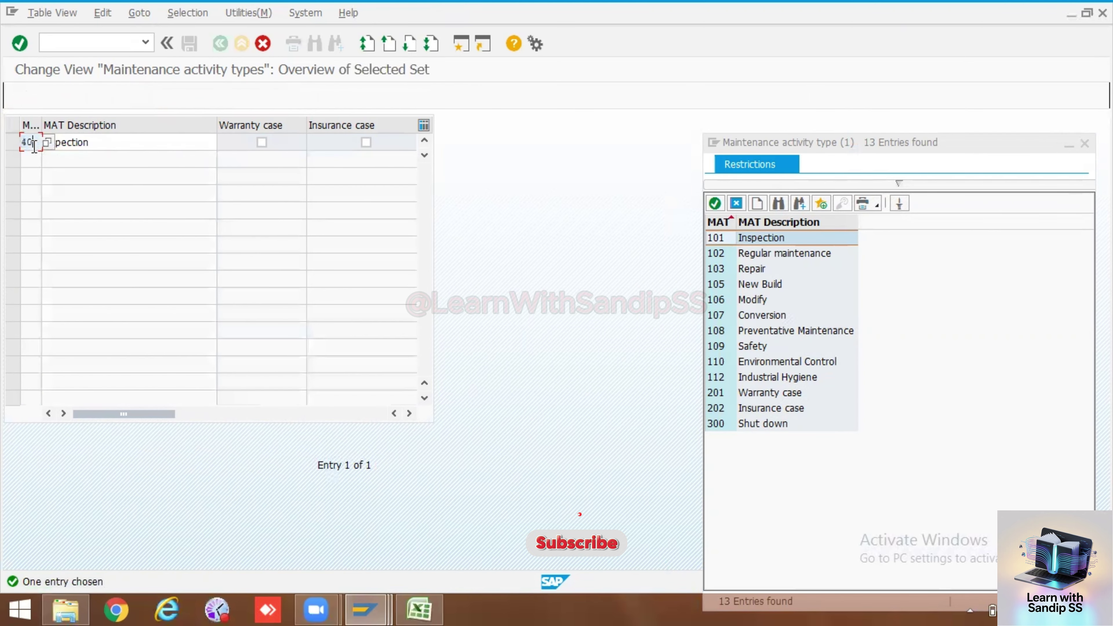
pyautogui.click(106, 141)
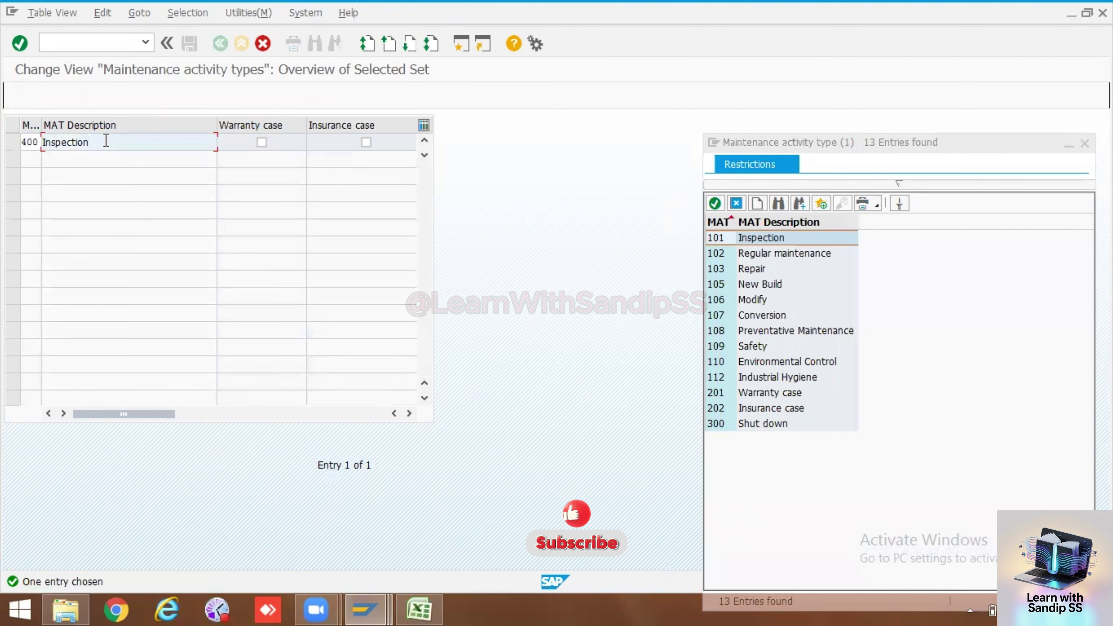
pyautogui.press('BackSpace')
pyautogui.press('BackSpace')
pyautogui.press('BackSpace')
pyautogui.press('BackSpace')
pyautogui.press('BackSpace')
pyautogui.press('BackSpace')
pyautogui.press('BackSpace')
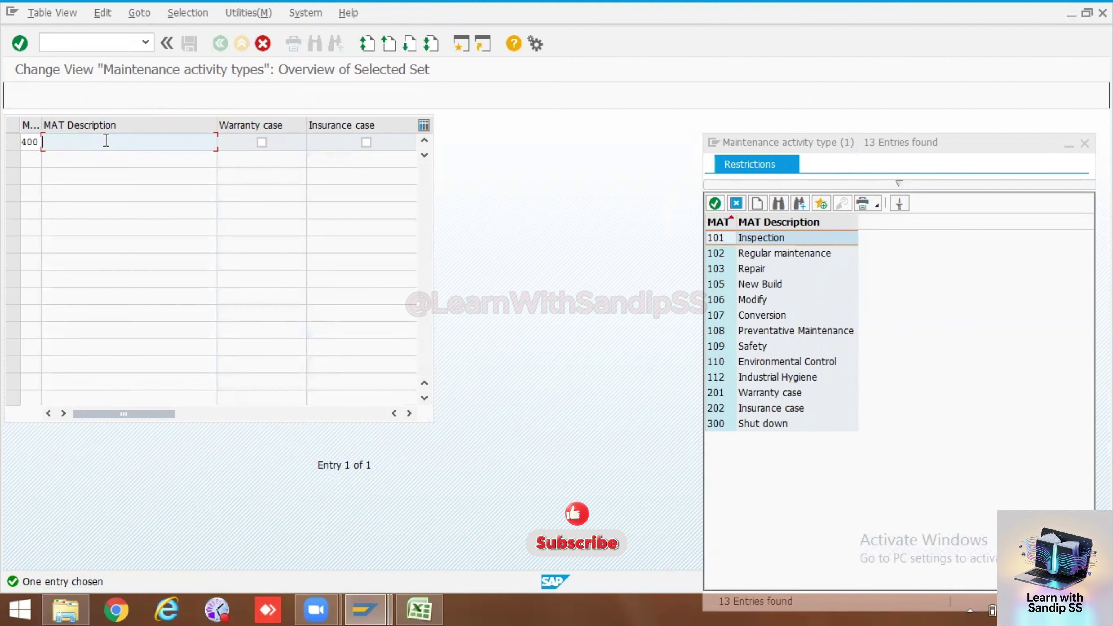
pyautogui.write('Test')
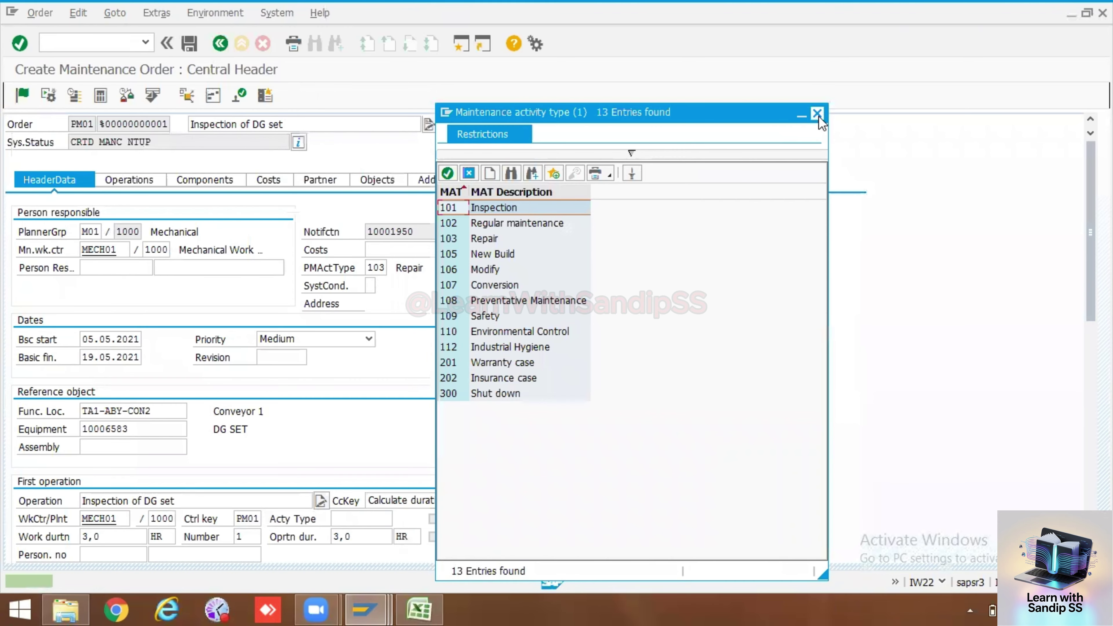
# Set the order's maintenance activity type to 101 Inspection and confirm the entry
pyautogui.click(389, 270)
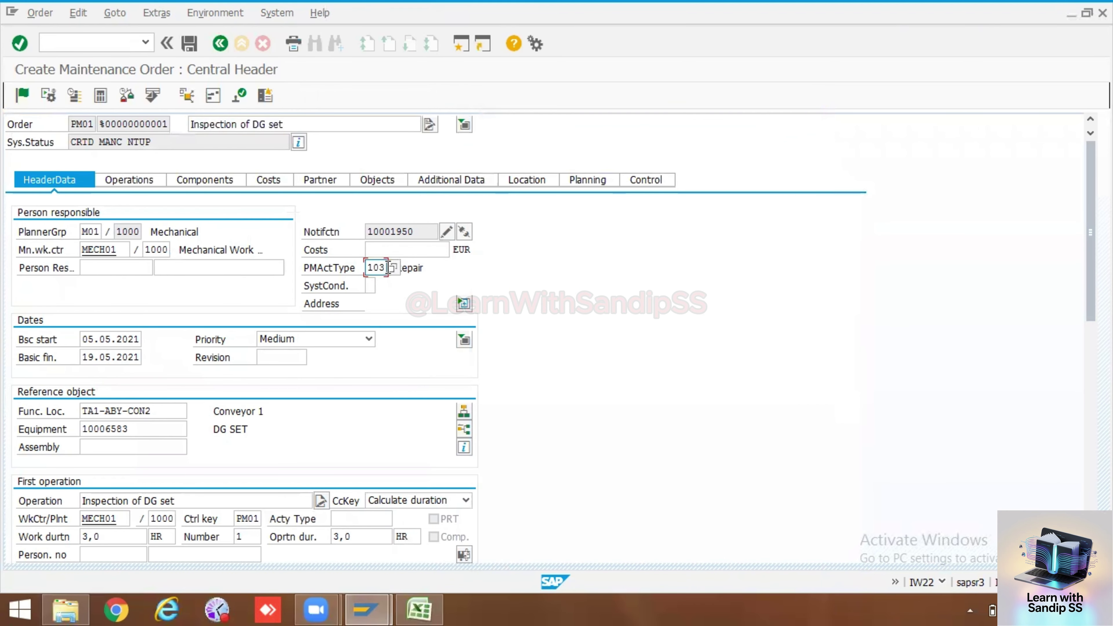
pyautogui.click(387, 267)
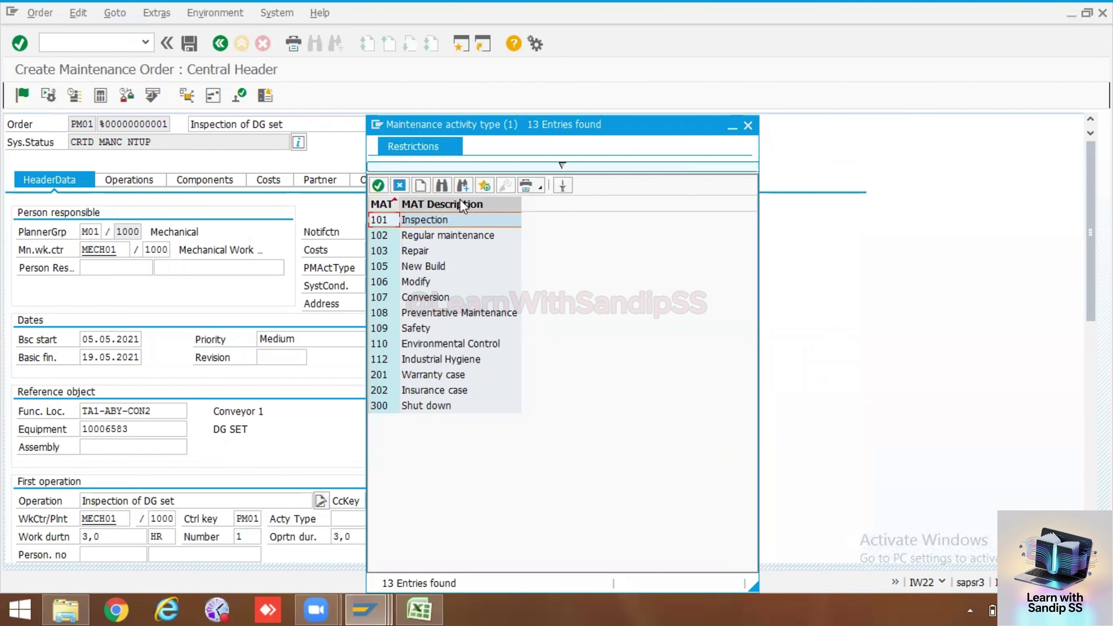
pyautogui.doubleClick(385, 220)
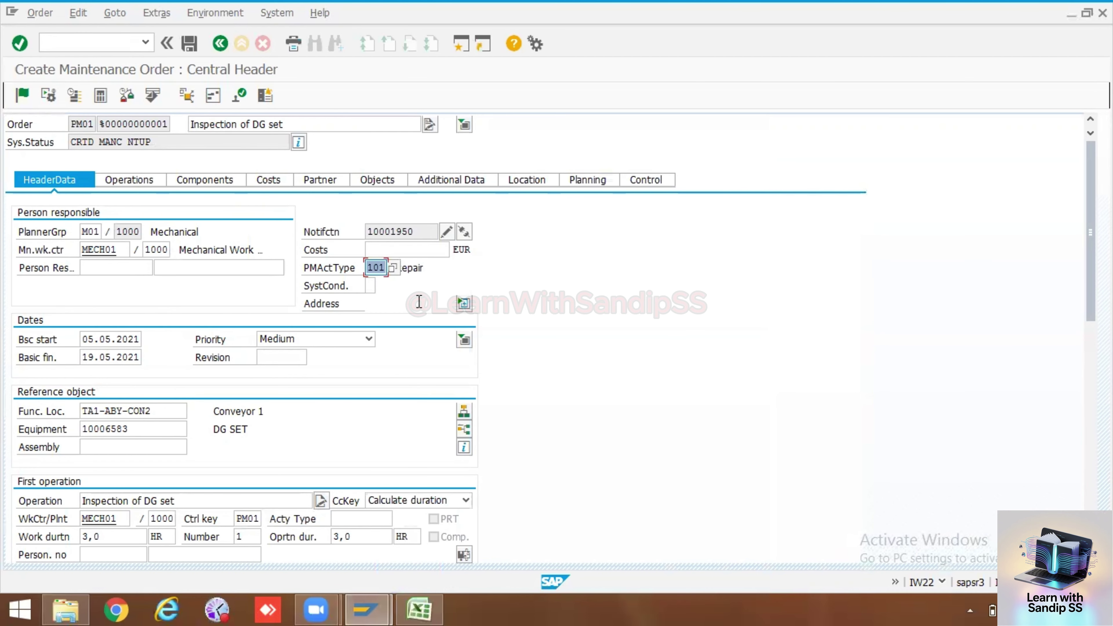
pyautogui.press('Return')
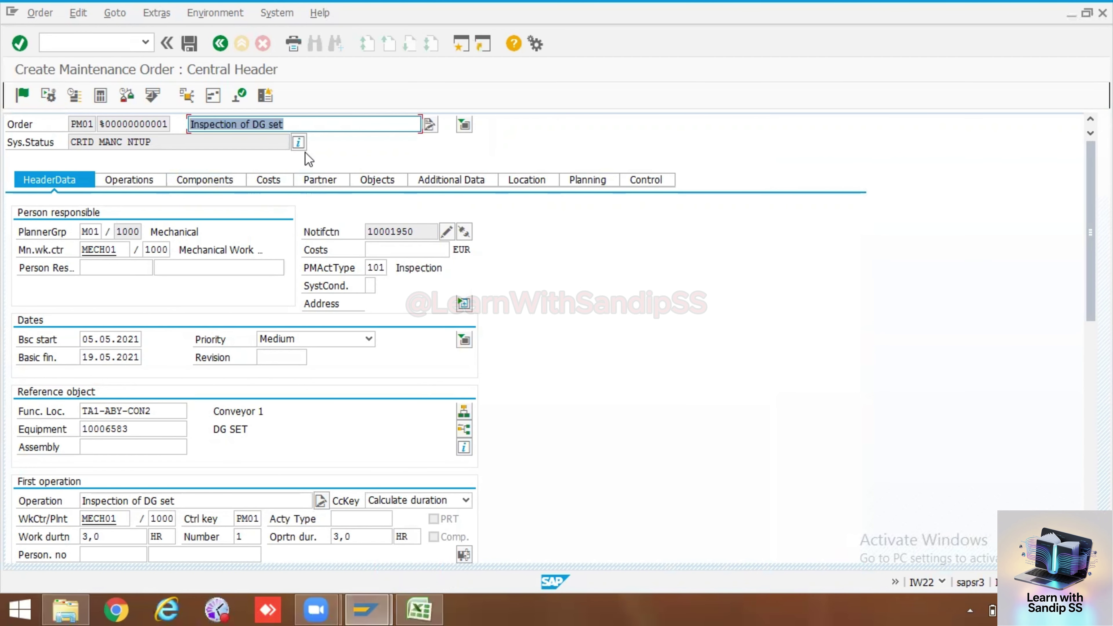
# Review the order's operations, components, costs and header data, and save the order
pyautogui.click(118, 182)
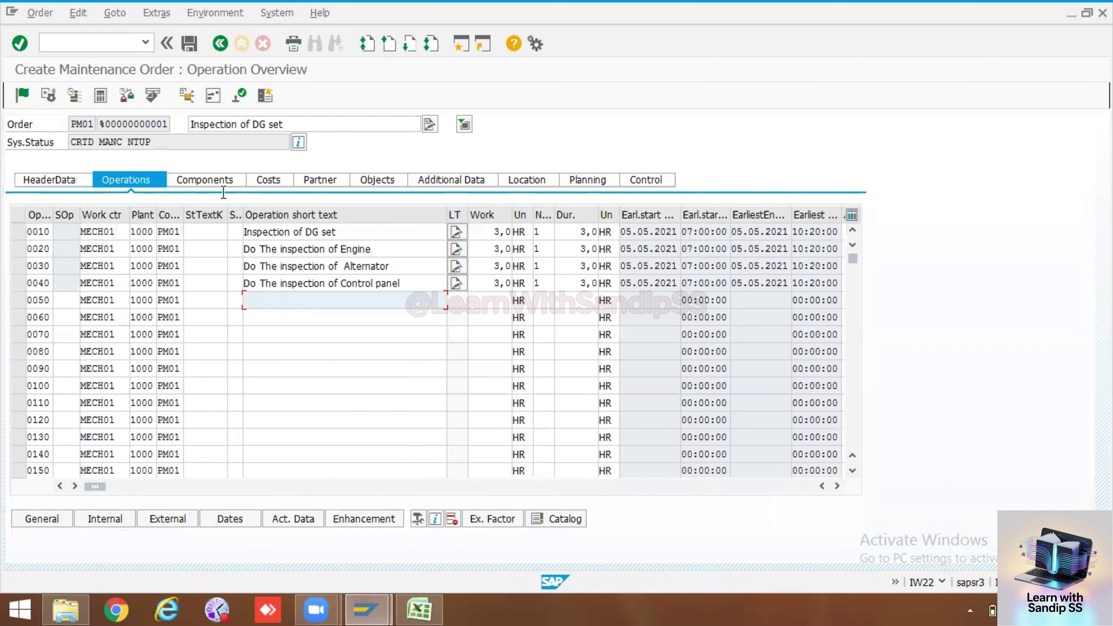
pyautogui.click(218, 181)
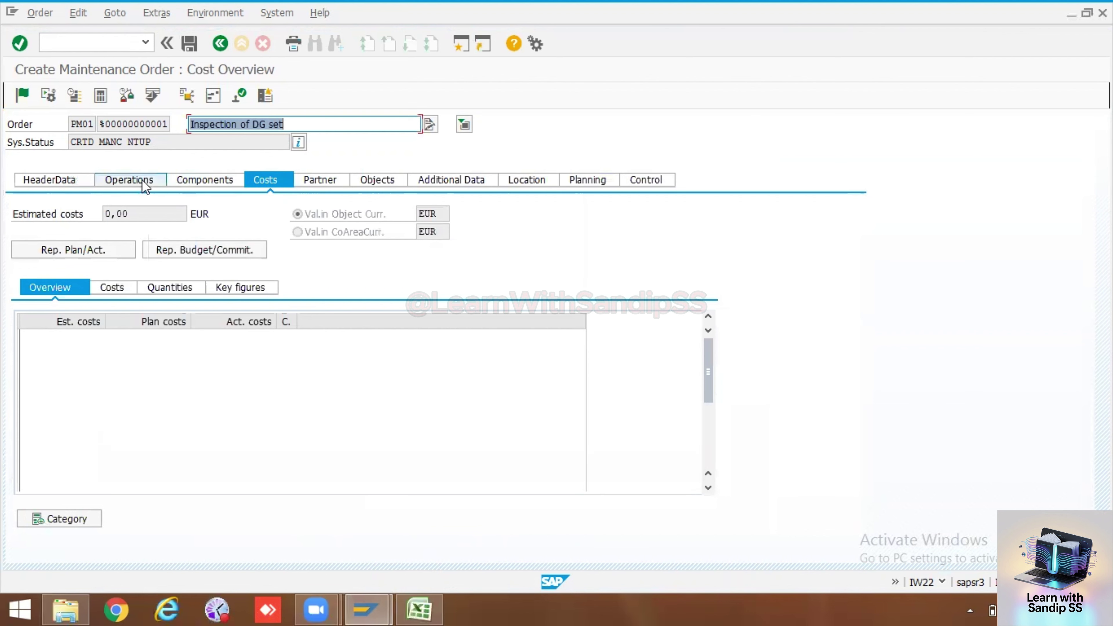
pyautogui.click(49, 179)
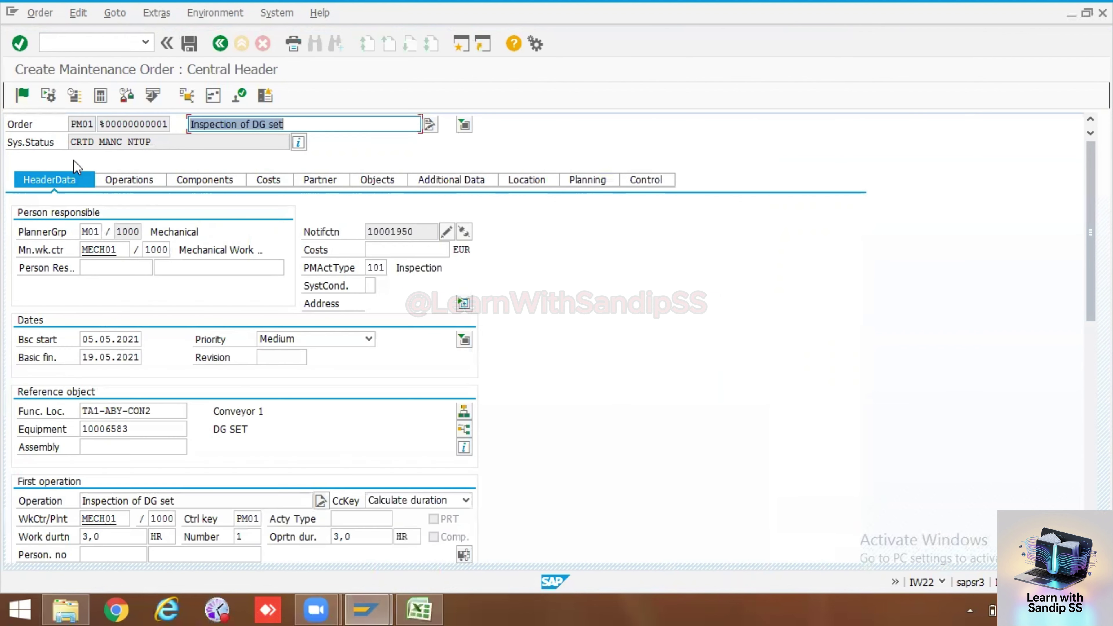
pyautogui.click(190, 49)
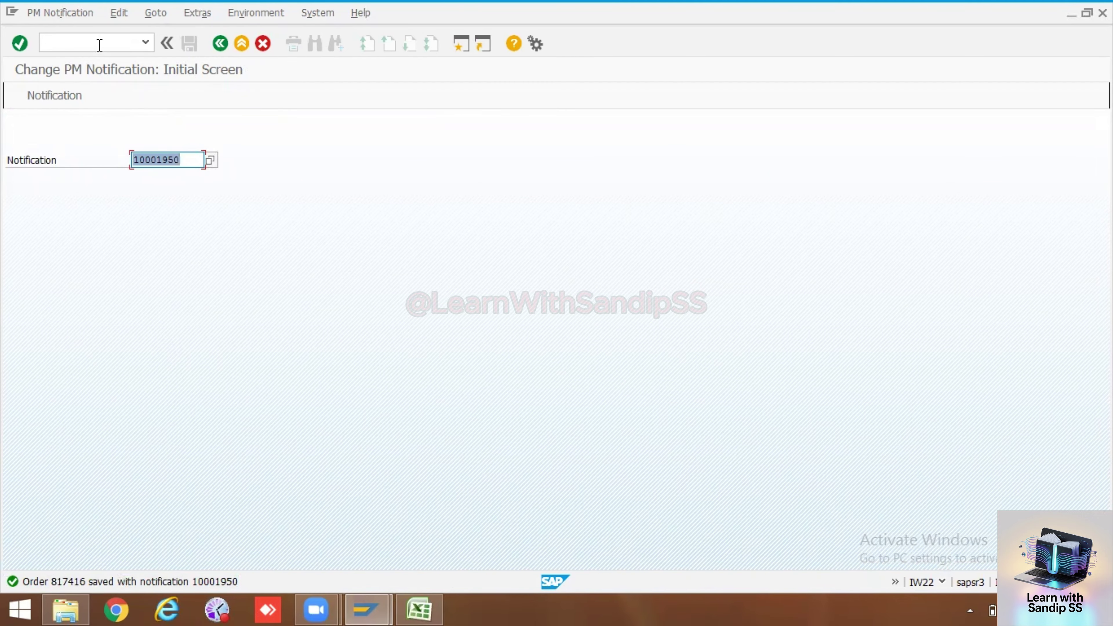
# Copy the order's save message from its details into cell C2 of Sheet3 in the Excel workbook PM, and autofit column C
pyautogui.click(13, 585)
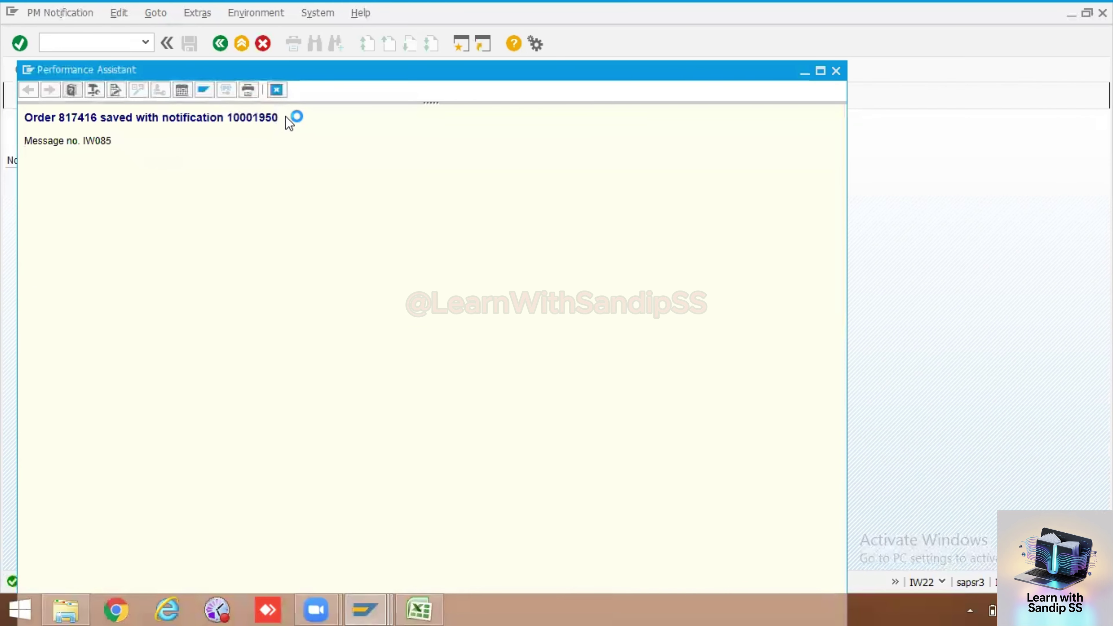
pyautogui.moveTo(281, 117); pyautogui.dragTo(20, 121)
pyautogui.hotkey('ctrl', 'c')
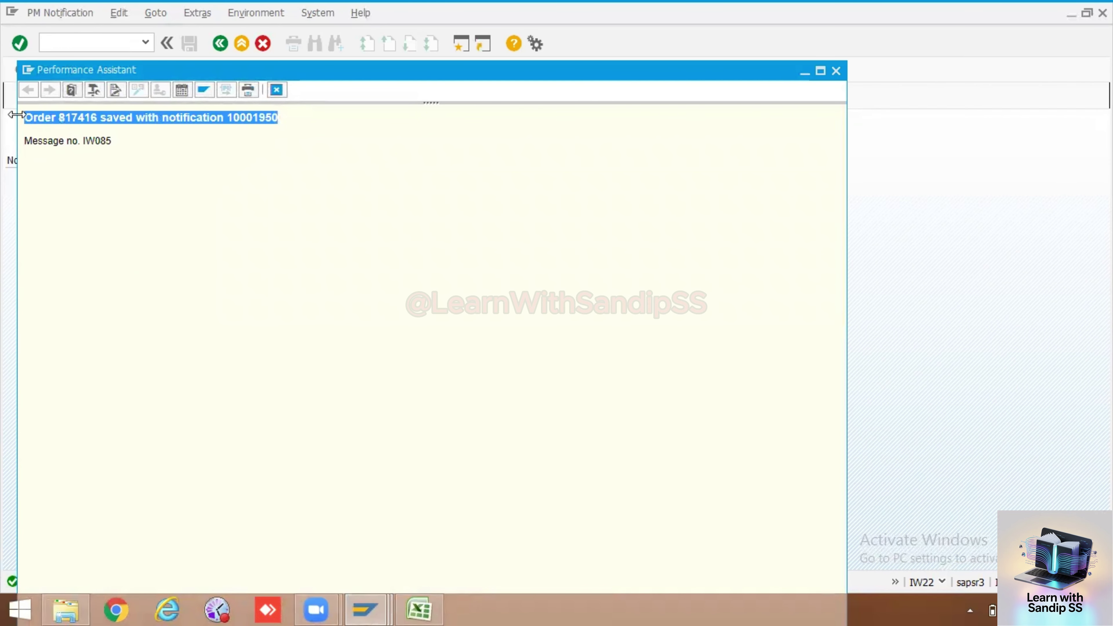
pyautogui.click(419, 609)
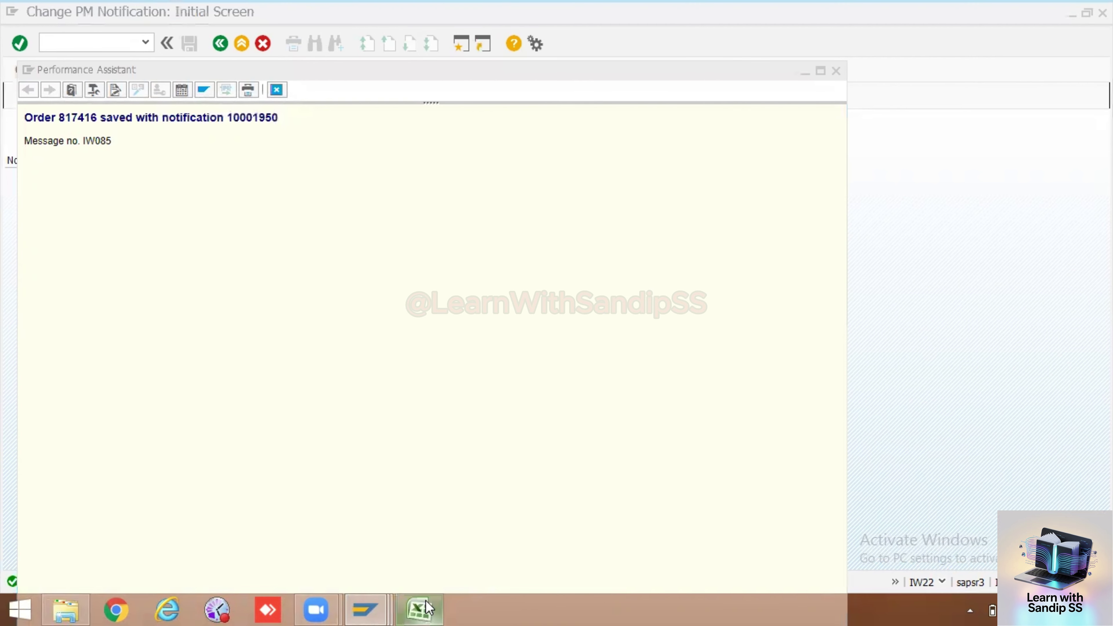
pyautogui.doubleClick(579, 186)
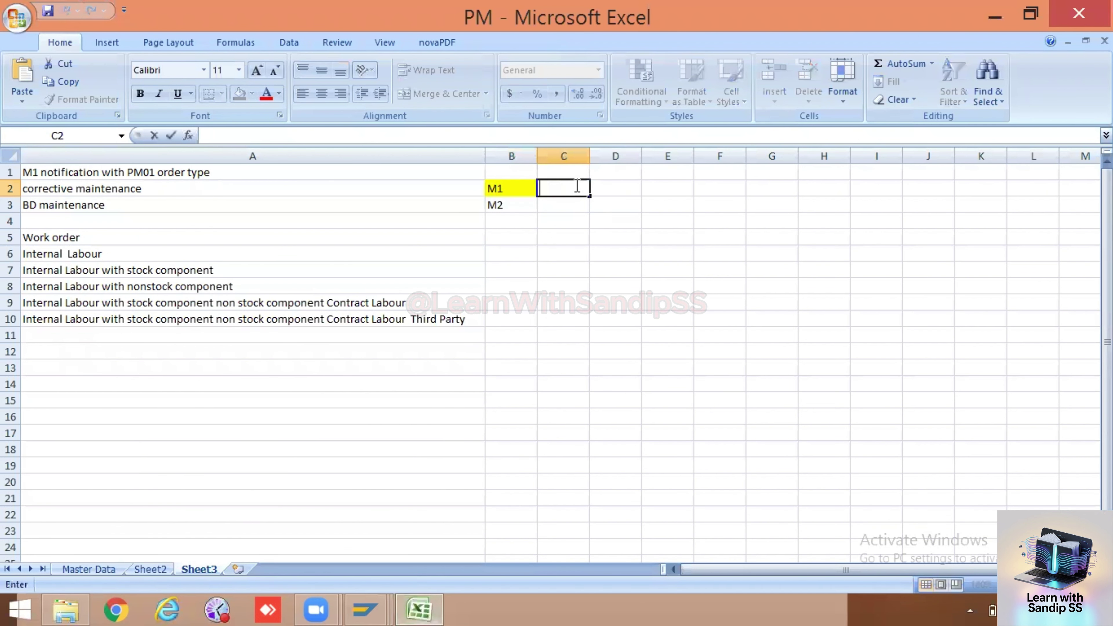
pyautogui.hotkey('ctrl', 'v')
pyautogui.click(598, 274)
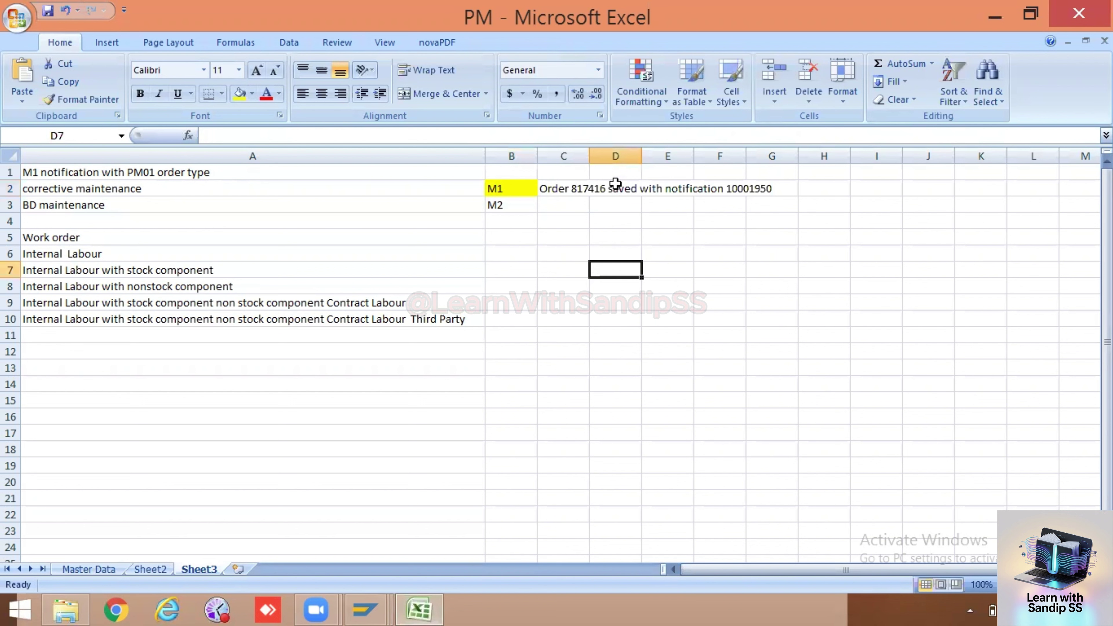
pyautogui.doubleClick(590, 154)
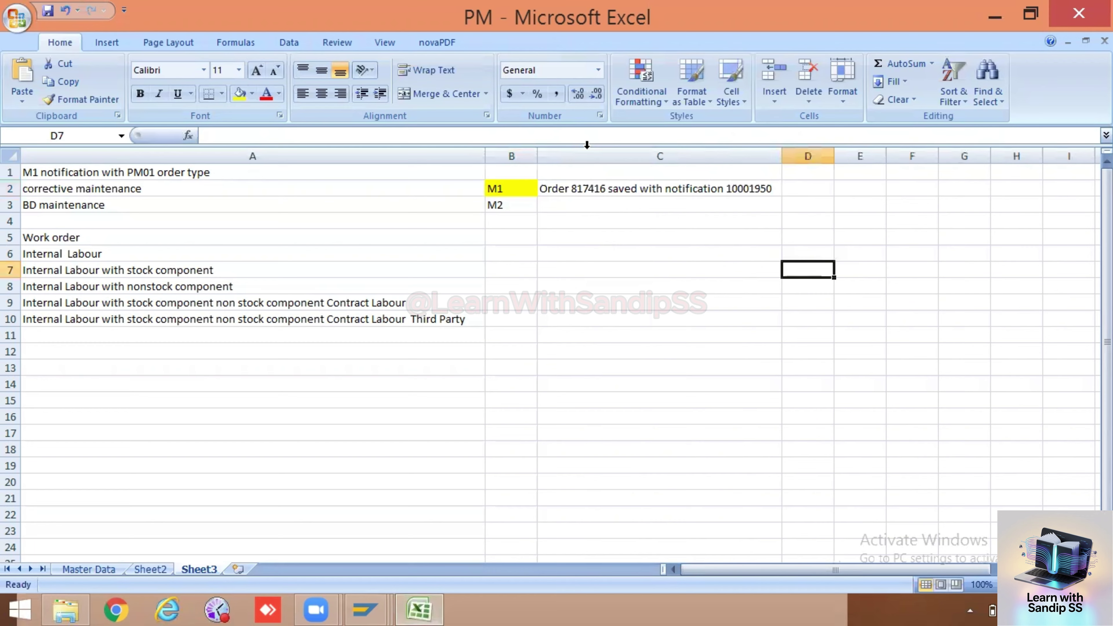
# Select the order number in cell C2's text and open the Change Order transaction IW32 in SAP
pyautogui.click(585, 184)
pyautogui.doubleClick(252, 135)
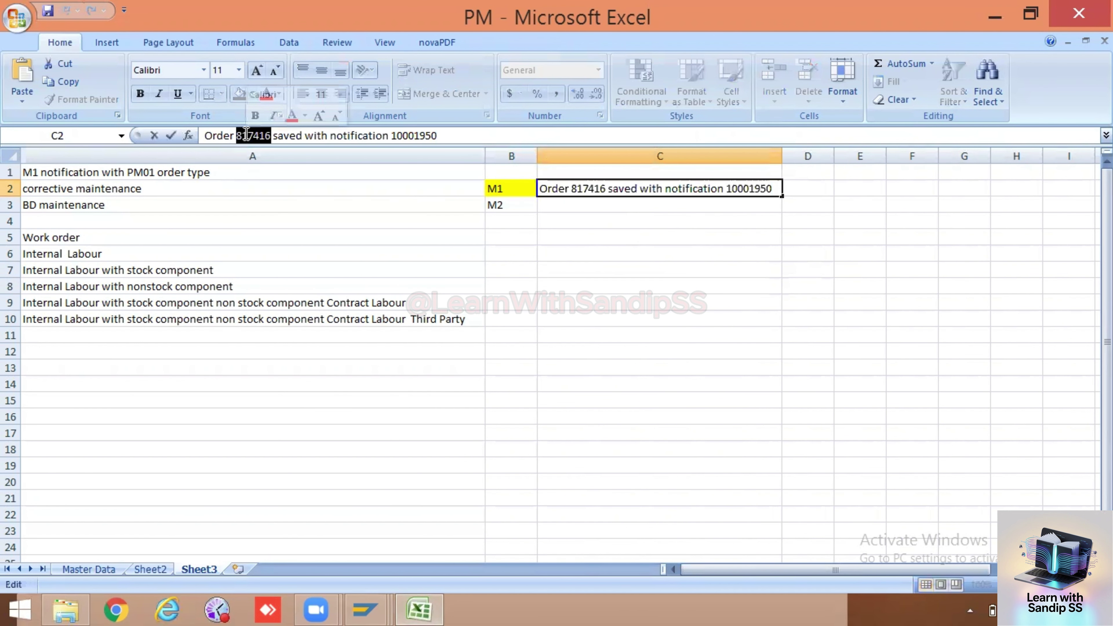
pyautogui.click(364, 610)
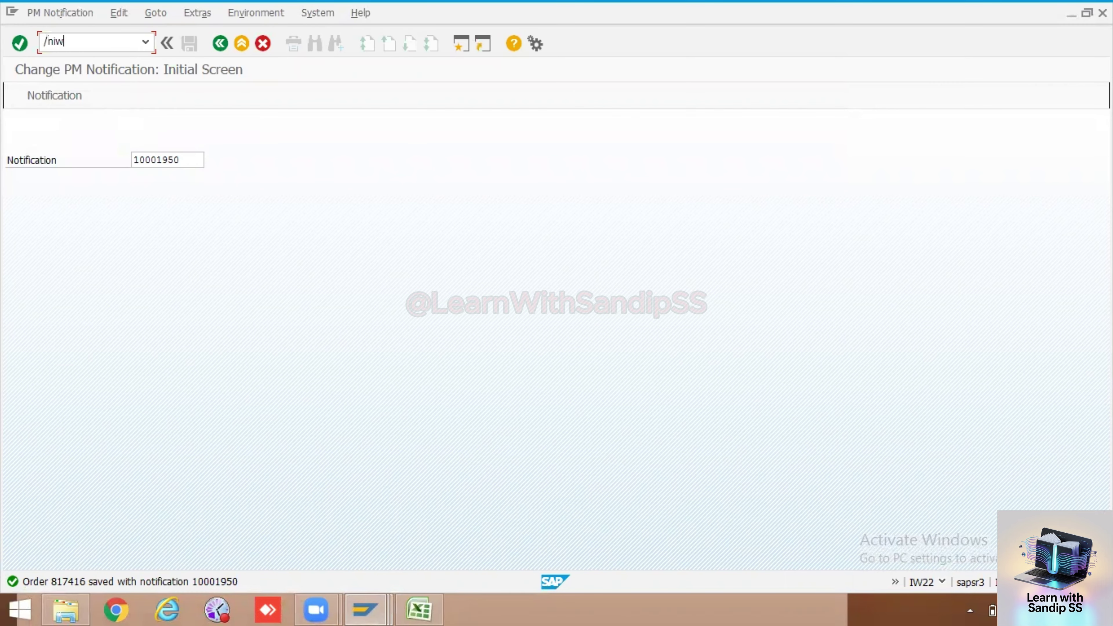
pyautogui.press('Return')
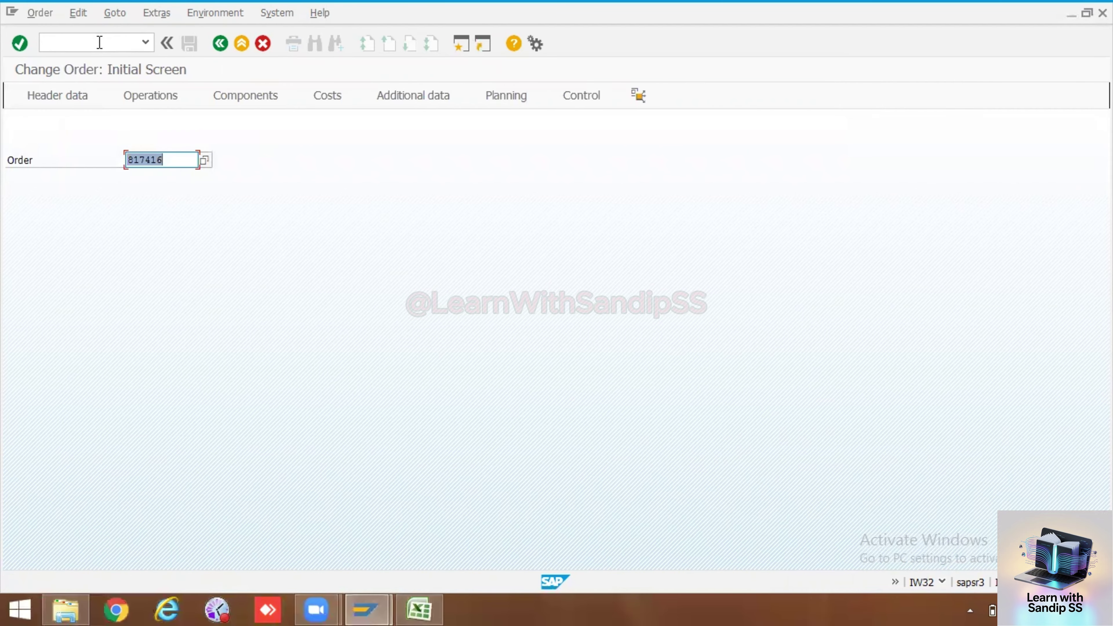
# Open the inspection order for changes, try to release it, and acknowledge the message
pyautogui.press('Return')
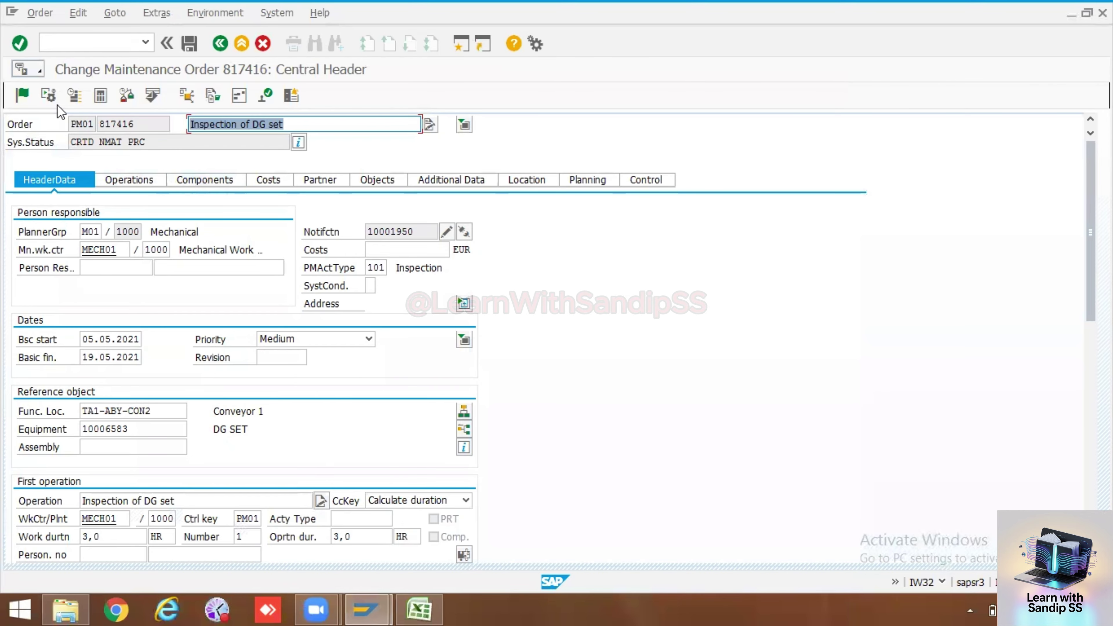
pyautogui.click(26, 97)
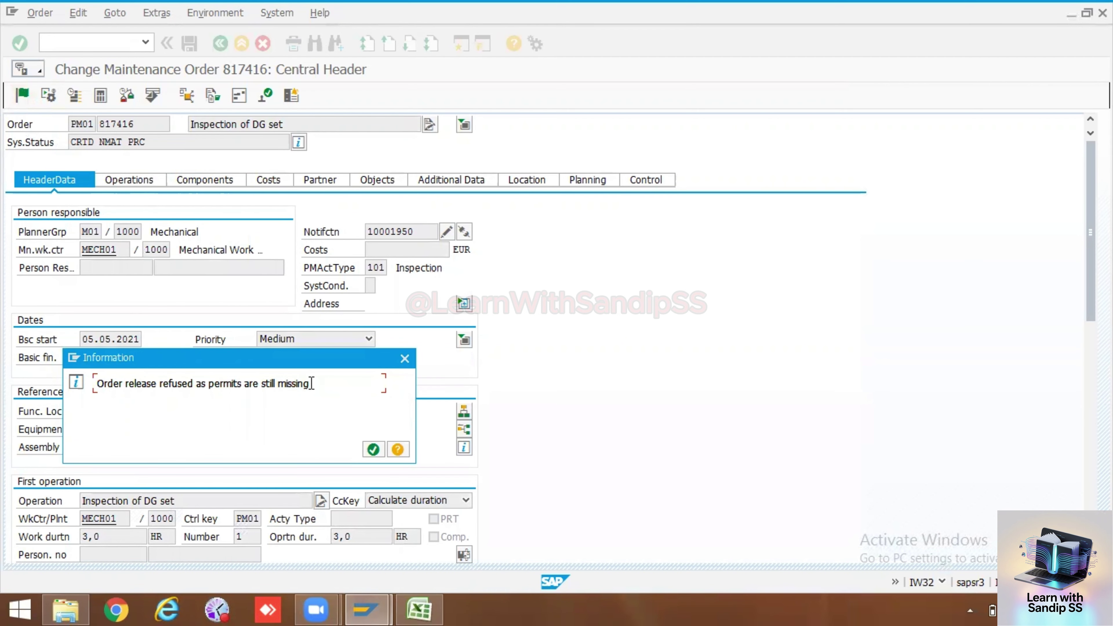
pyautogui.click(373, 449)
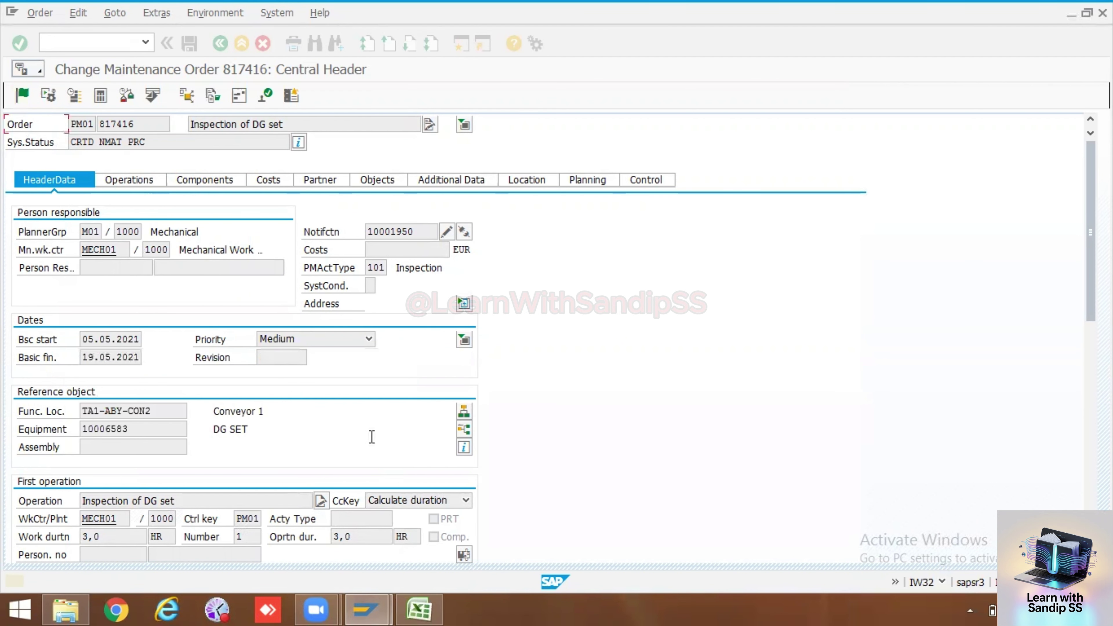
# Issue the order's Hot Work permit and confirm the permit assignment
pyautogui.click(266, 95)
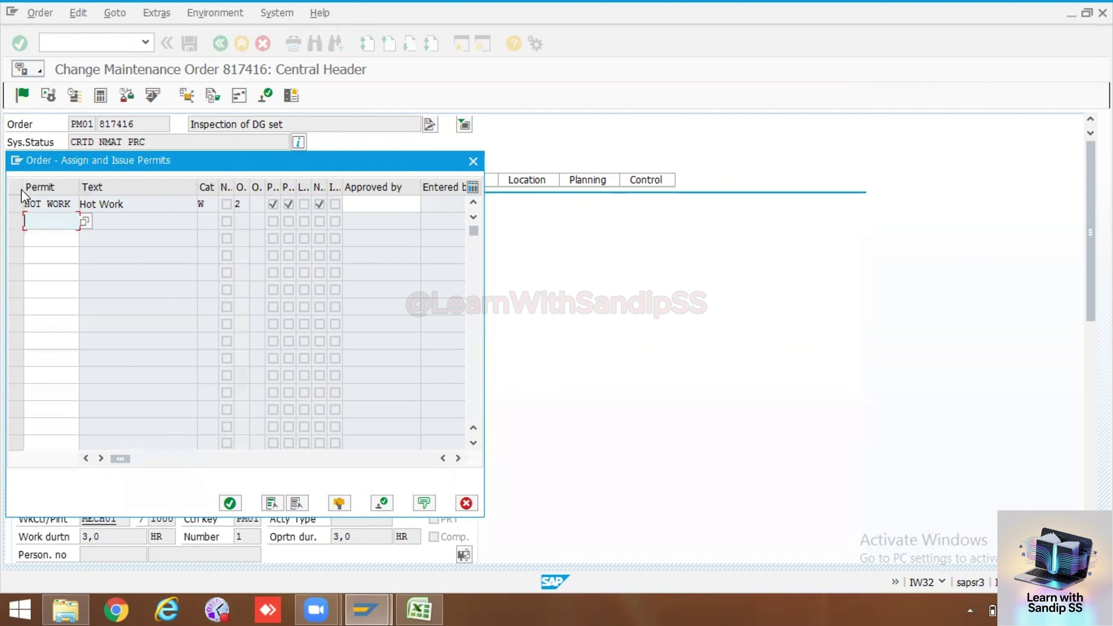
pyautogui.click(16, 203)
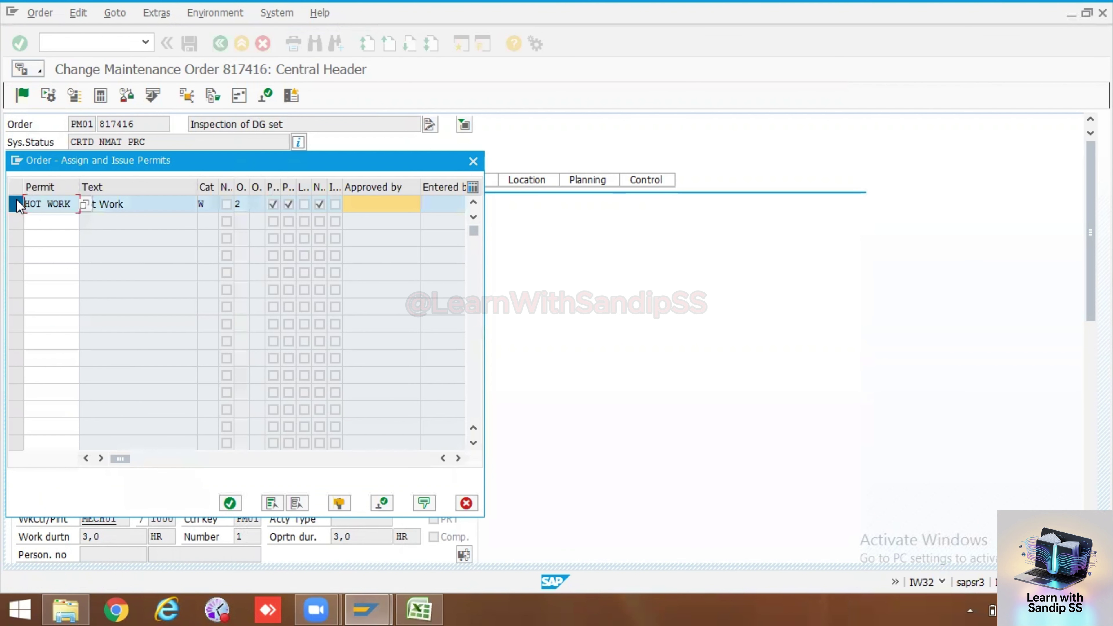
pyautogui.click(382, 503)
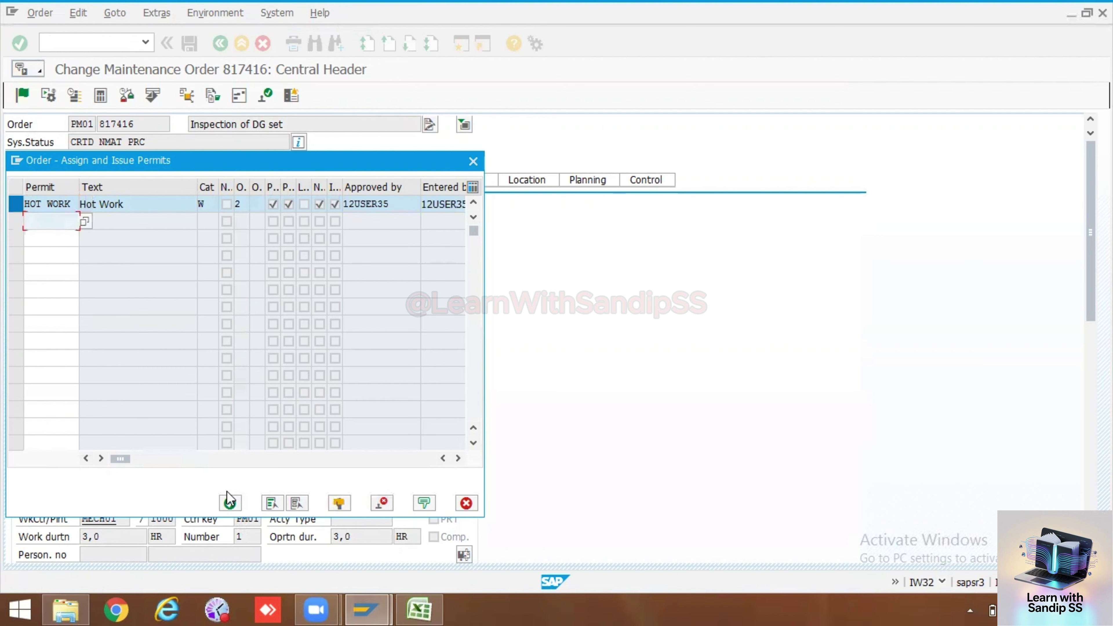
pyautogui.click(230, 503)
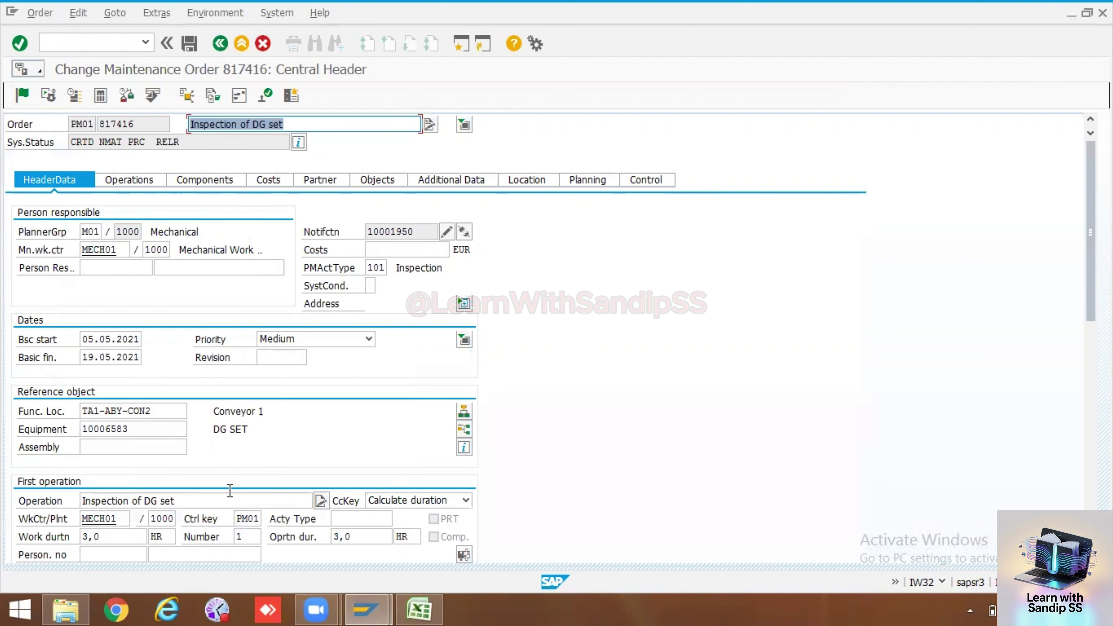
# Release and save the maintenance order, and reopen it in change mode
pyautogui.click(21, 95)
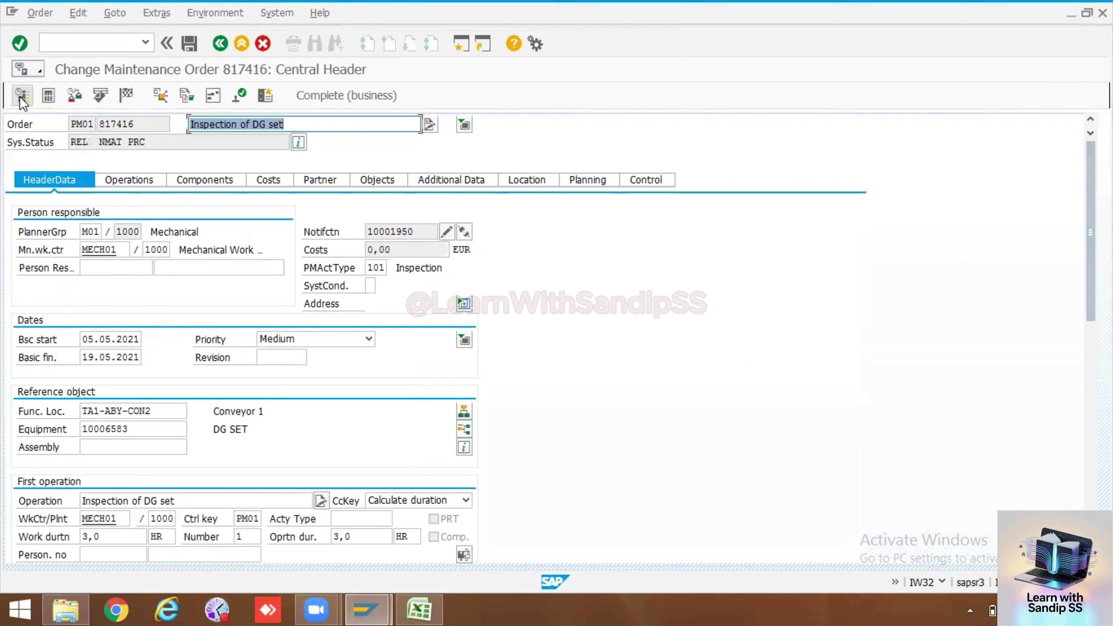
pyautogui.click(189, 44)
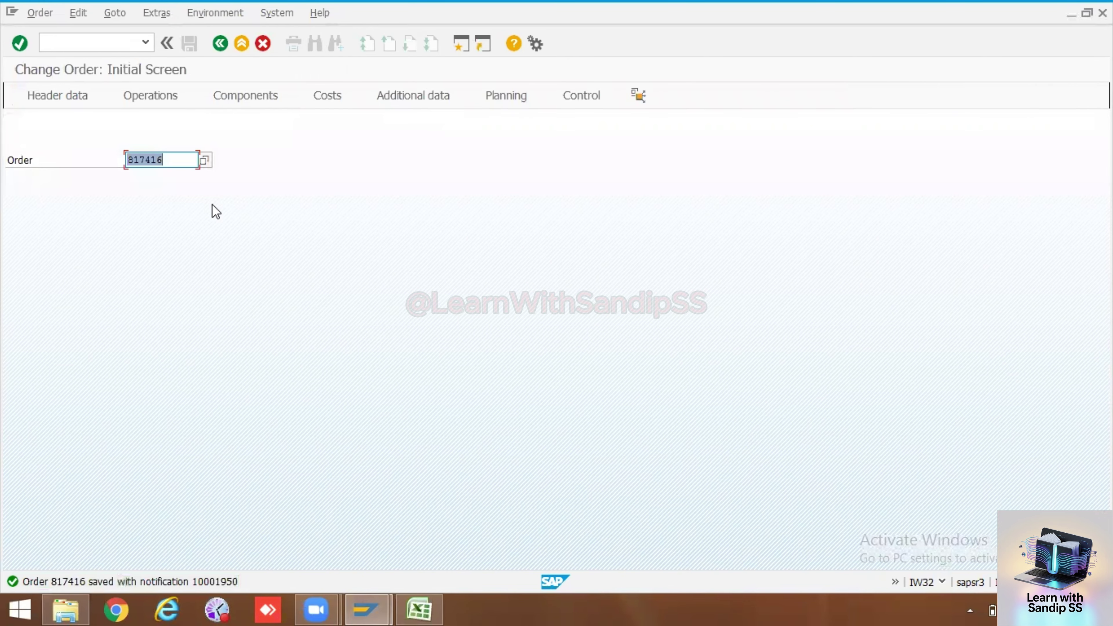
pyautogui.press('Return')
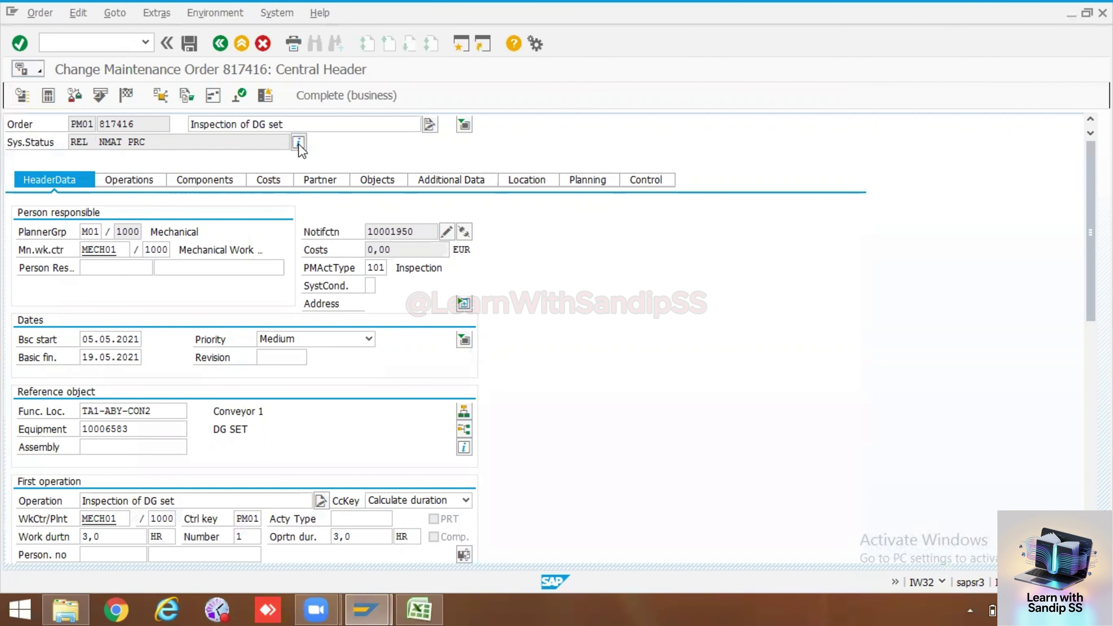
# Examine the meaning of the order's system status codes and return to the order header
pyautogui.click(299, 142)
pyautogui.moveTo(109, 248); pyautogui.dragTo(71, 249)
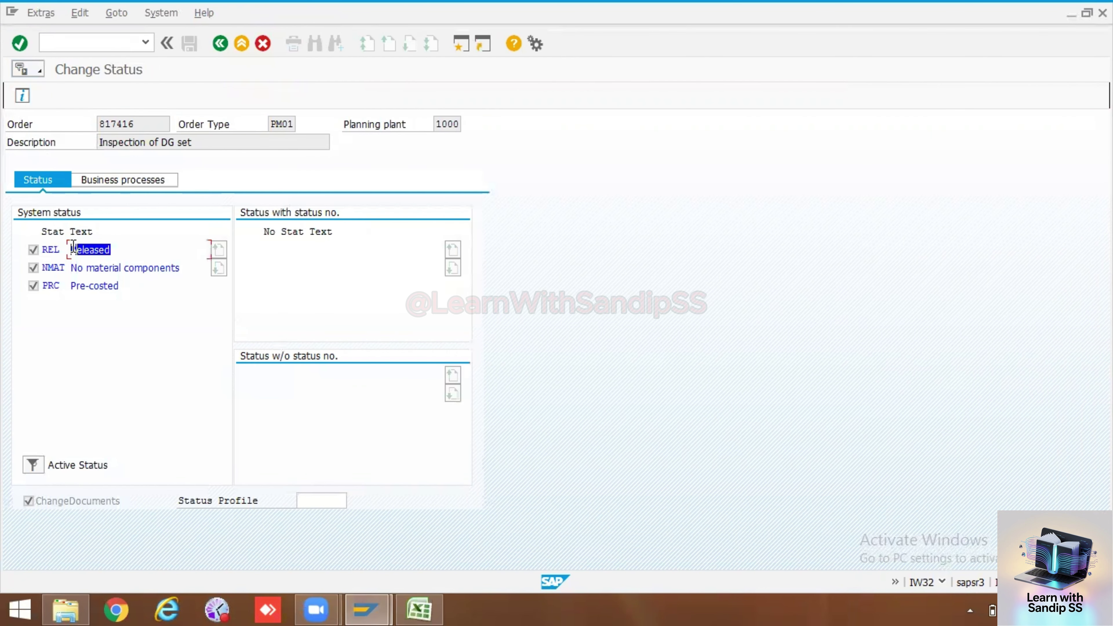
pyautogui.moveTo(181, 268); pyautogui.dragTo(70, 285)
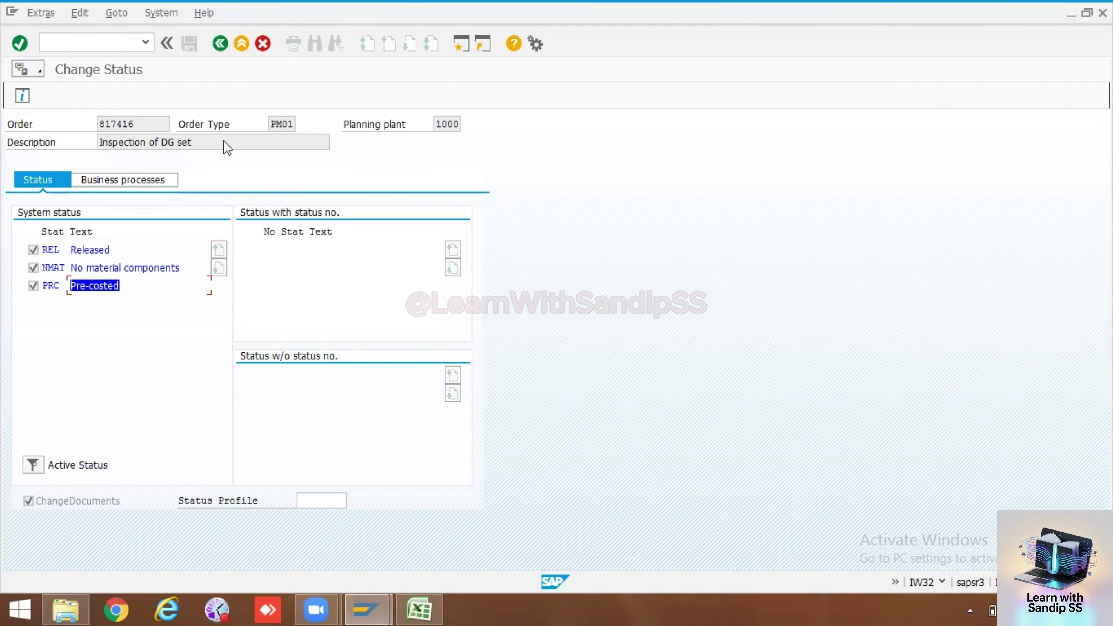
pyautogui.click(221, 43)
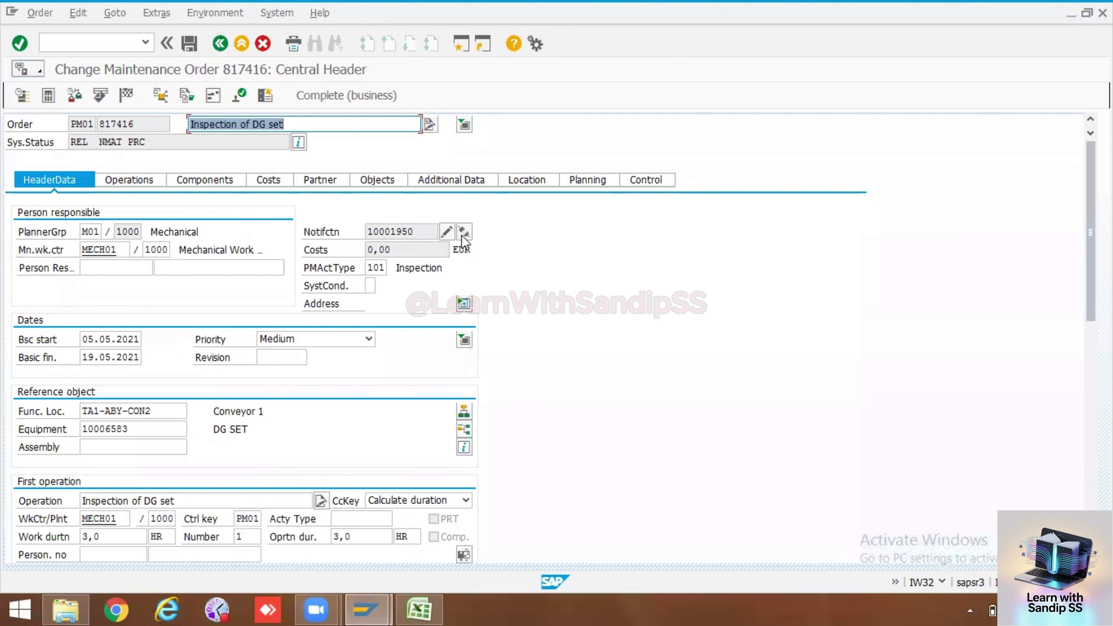
# Open the notification assigned to the order and examine its system status texts
pyautogui.click(447, 231)
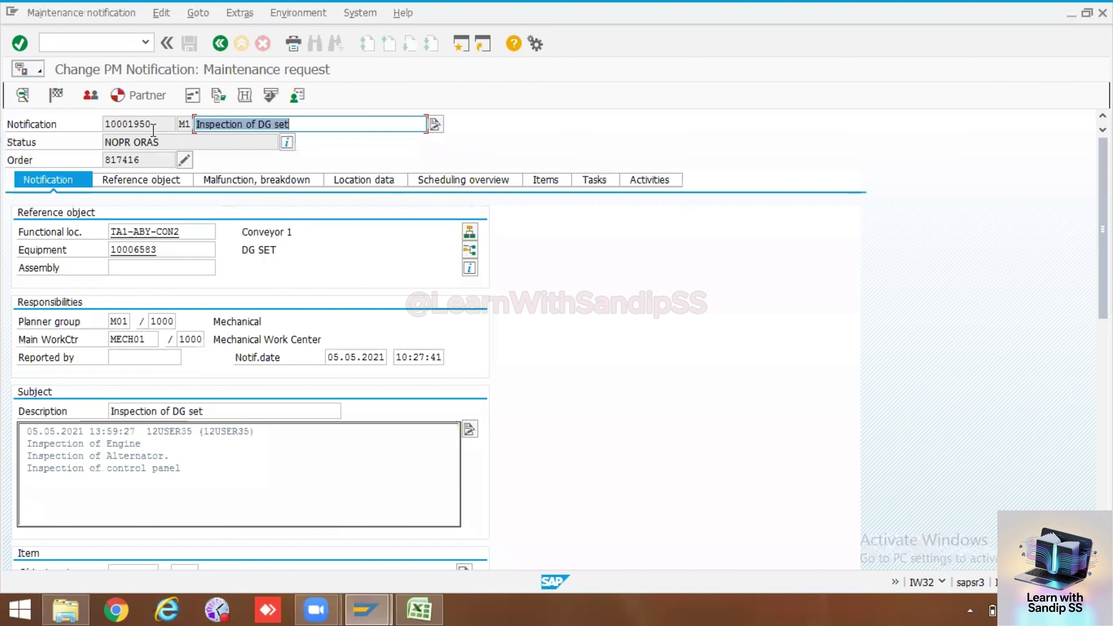
pyautogui.click(287, 142)
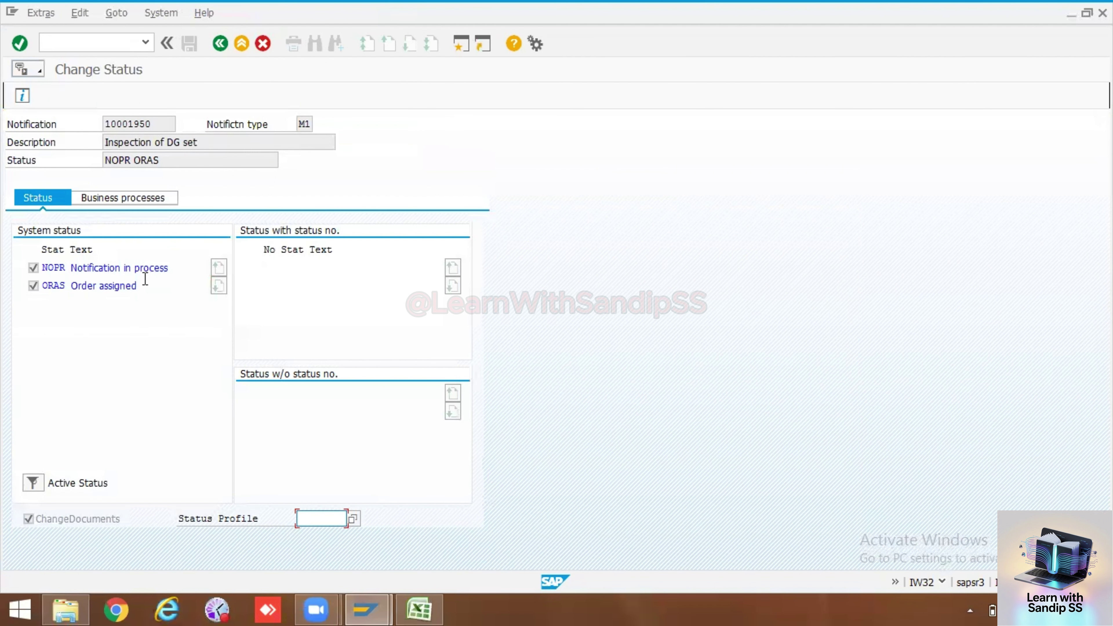
pyautogui.moveTo(164, 270); pyautogui.dragTo(70, 270)
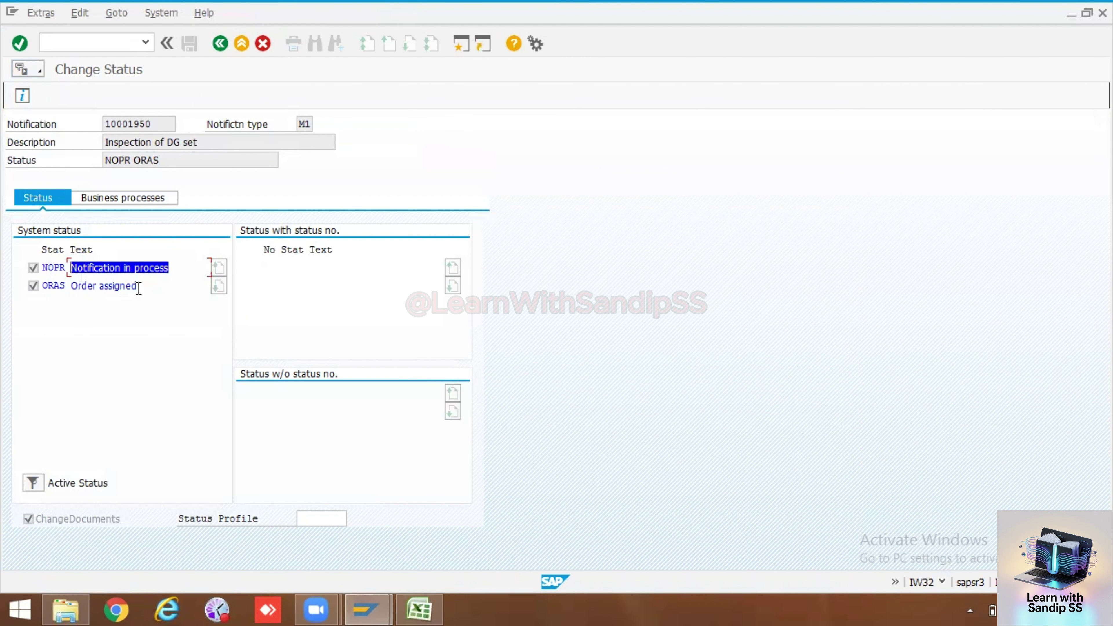
pyautogui.moveTo(139, 288); pyautogui.dragTo(84, 289)
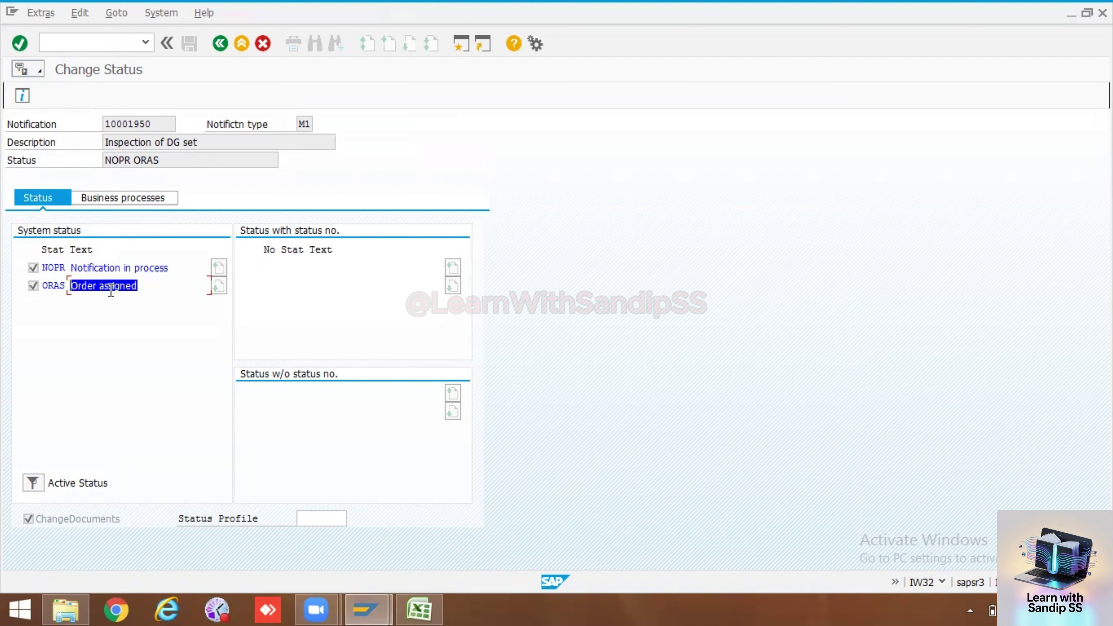
pyautogui.click(219, 45)
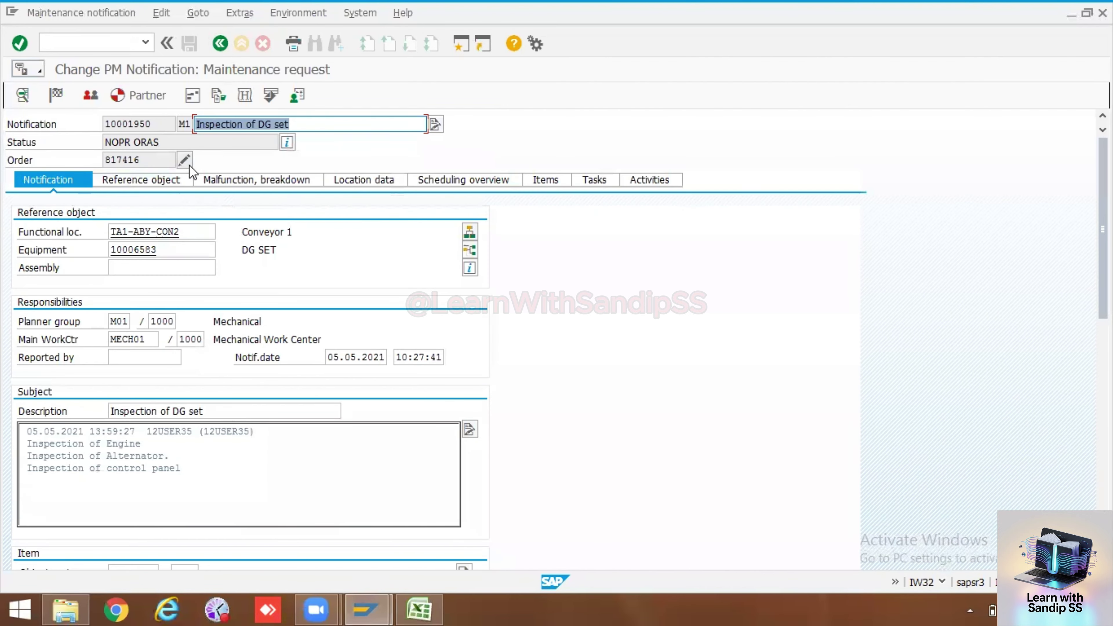
# Return from the notification to its order, check the order's operations and save the order
pyautogui.click(189, 164)
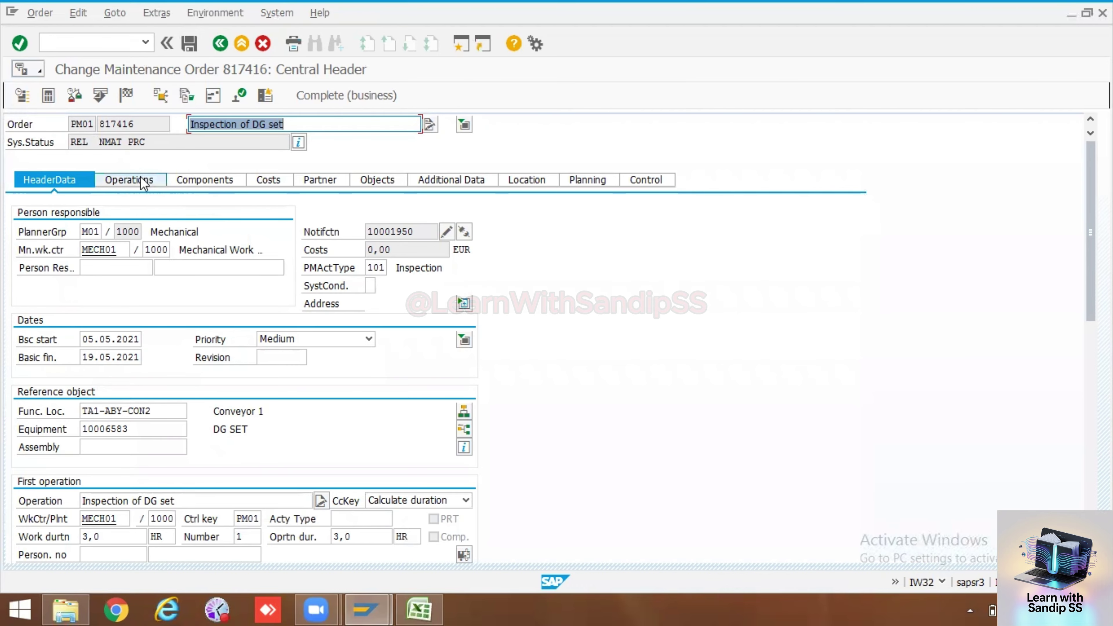
pyautogui.click(129, 179)
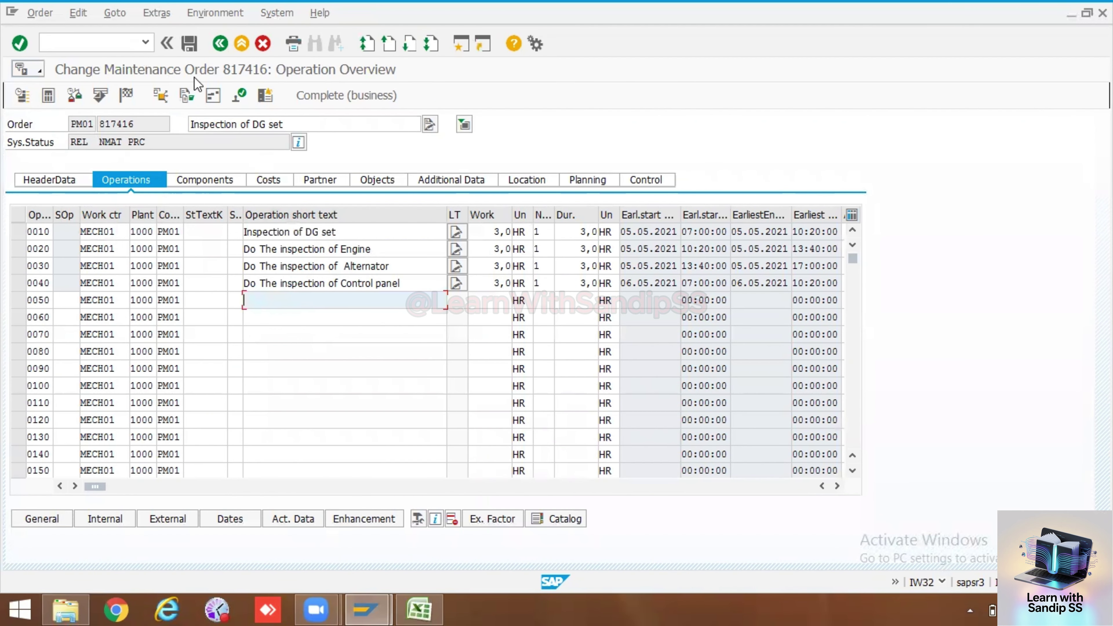
pyautogui.click(190, 44)
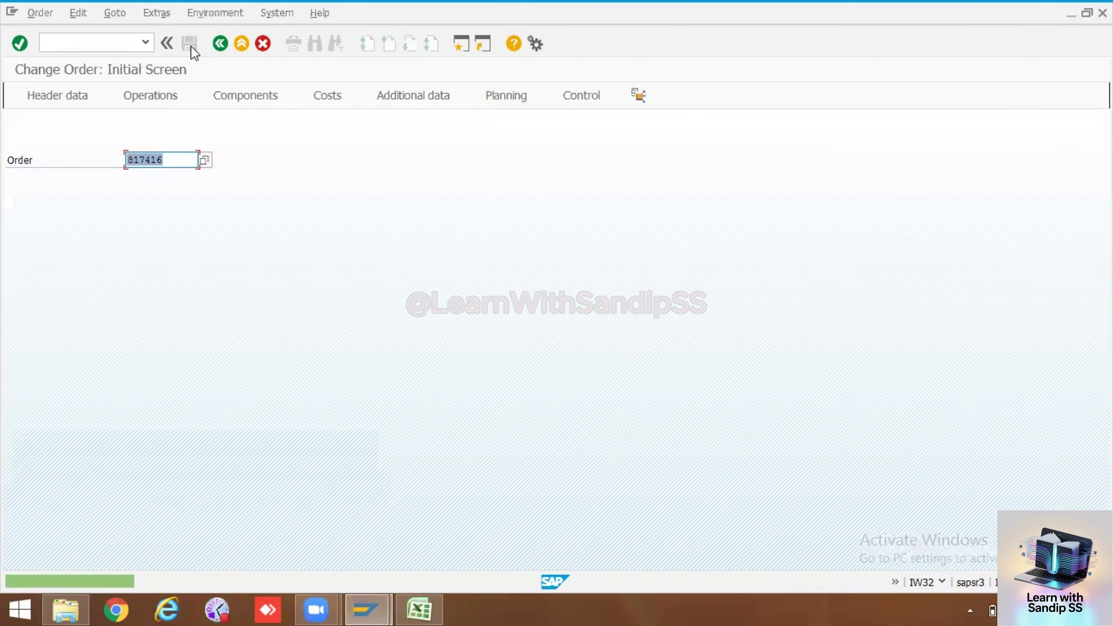
# Open the order confirmation transaction IW41 in a new session and list the inspection order's operations
pyautogui.click(83, 44)
pyautogui.write('/nIW41')
pyautogui.press('Return')
pyautogui.click(149, 196)
pyautogui.moveTo(149, 195); pyautogui.dragTo(100, 196)
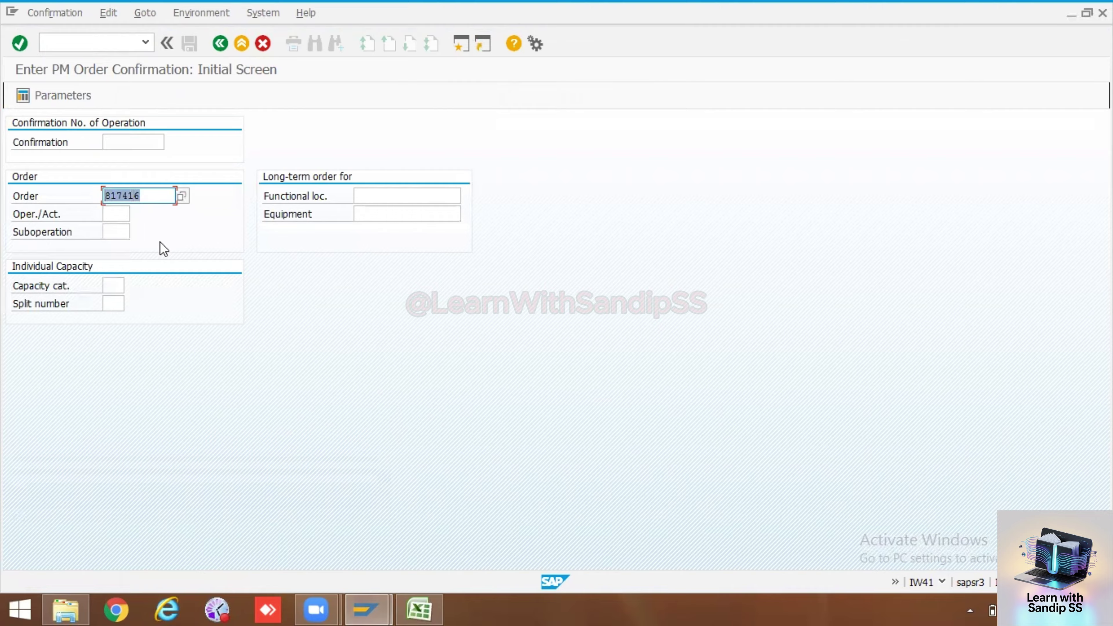
pyautogui.press('Return')
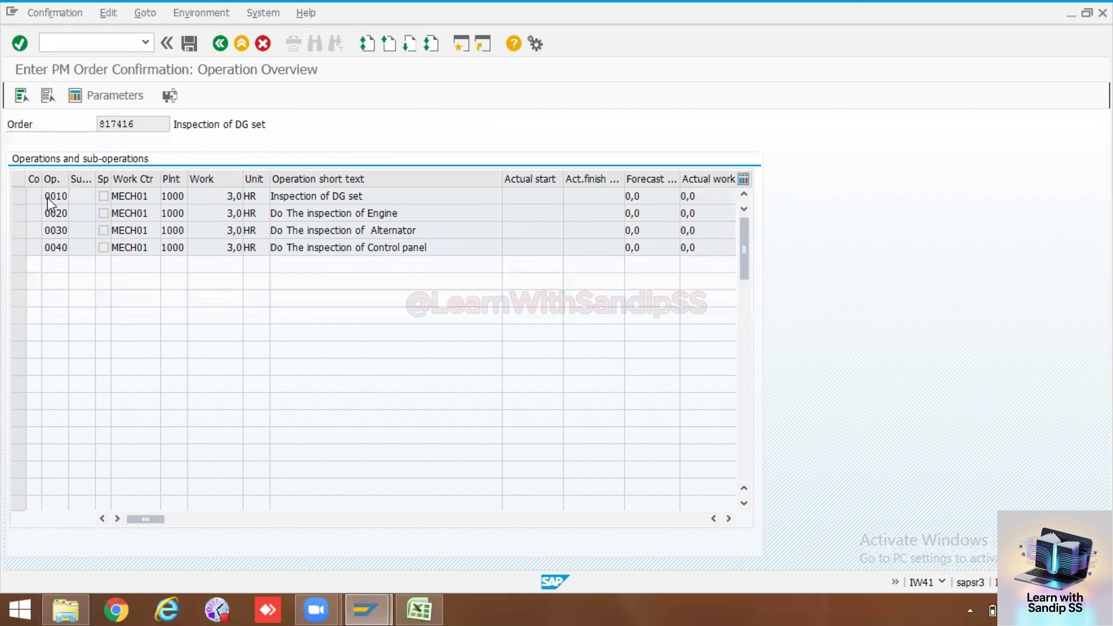
# Open the actual data confirmation for operation 0010, Inspection of DG set
pyautogui.doubleClick(57, 197)
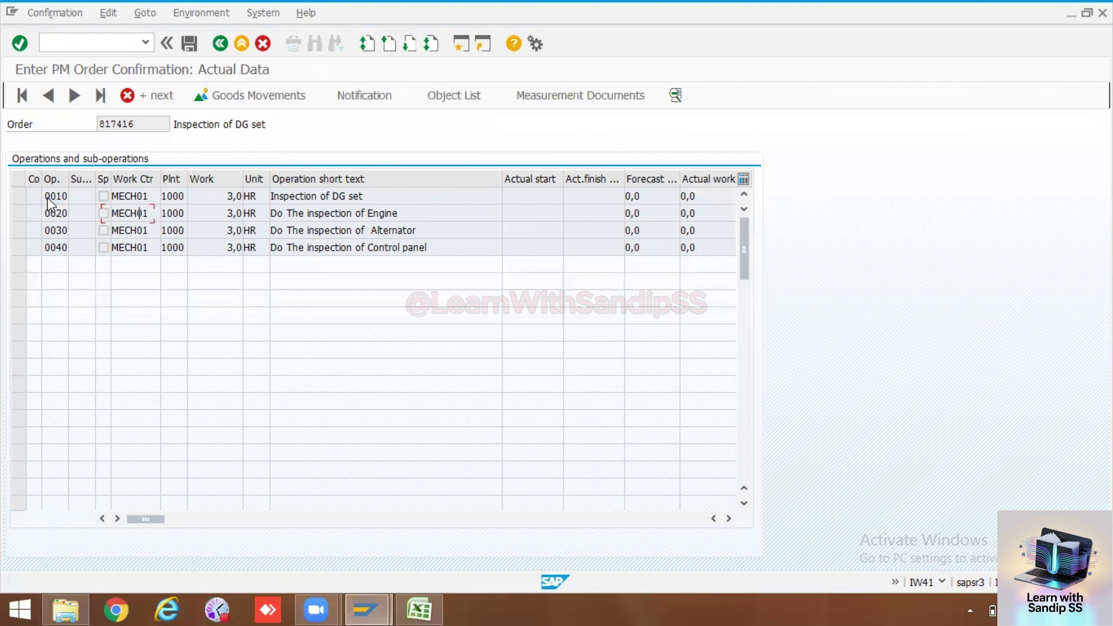
pyautogui.doubleClick(50, 201)
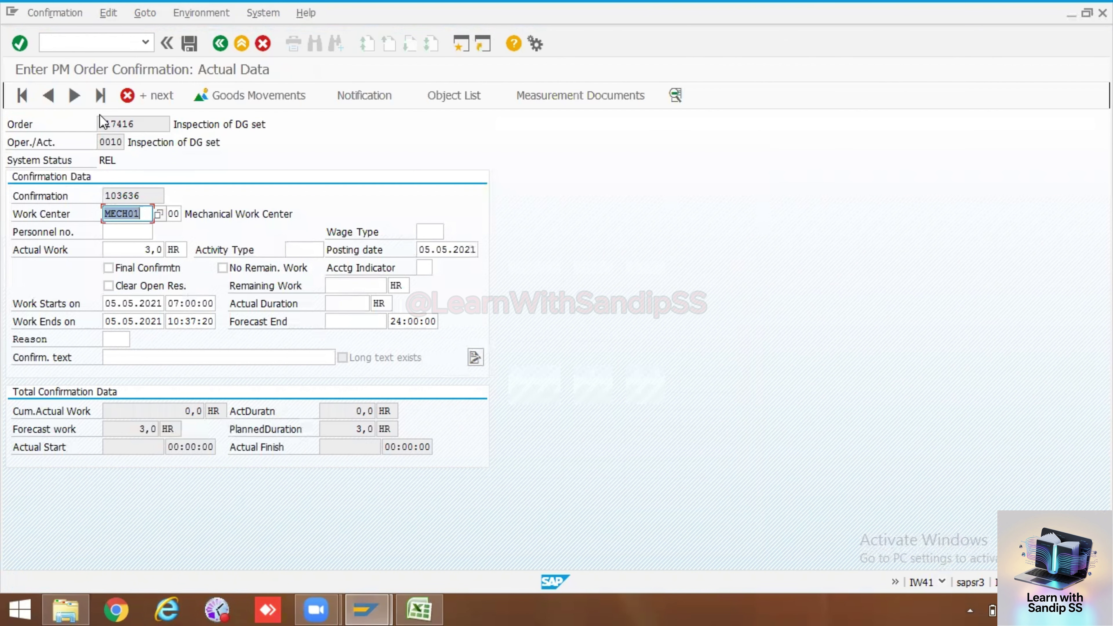
pyautogui.doubleClick(130, 123)
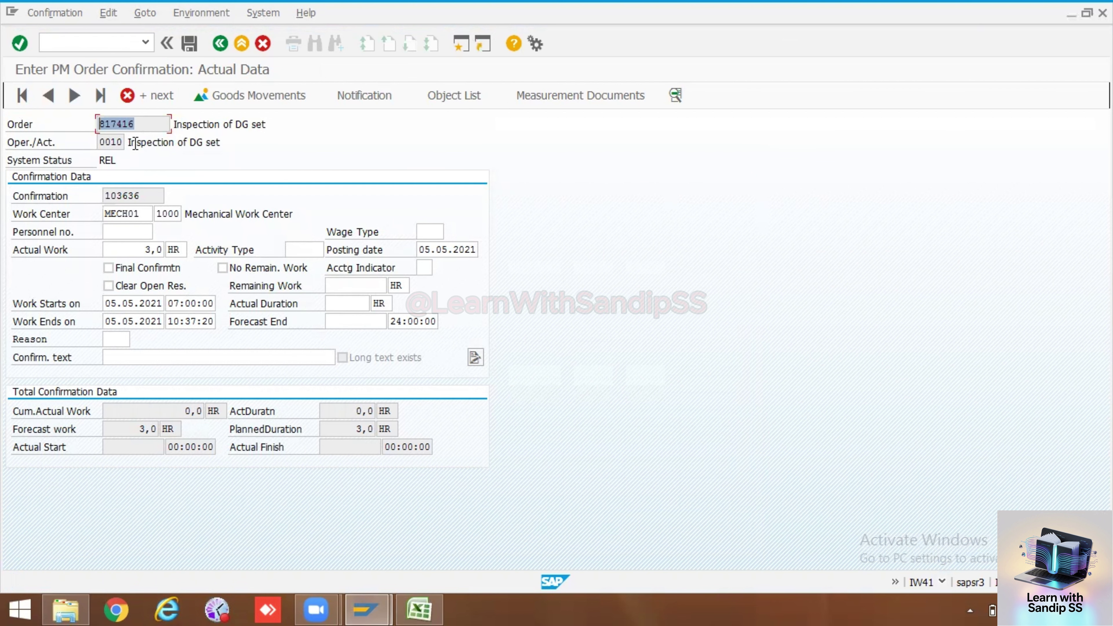
# Look up the persons for work center MECH01 and fill in operation 0010's personnel number from the list
pyautogui.click(121, 232)
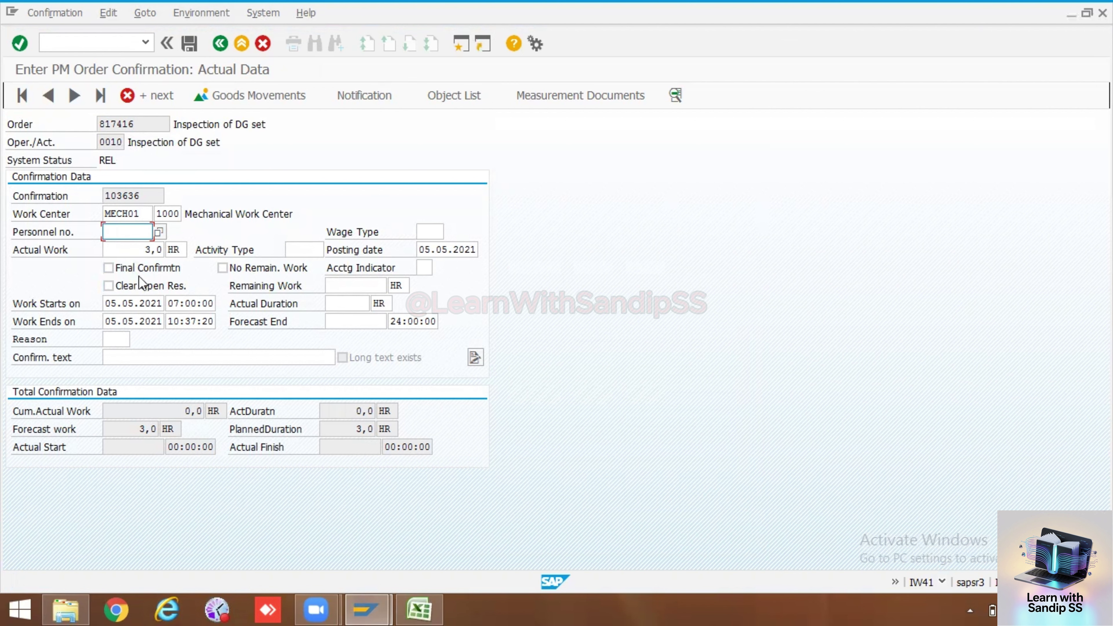
pyautogui.click(159, 232)
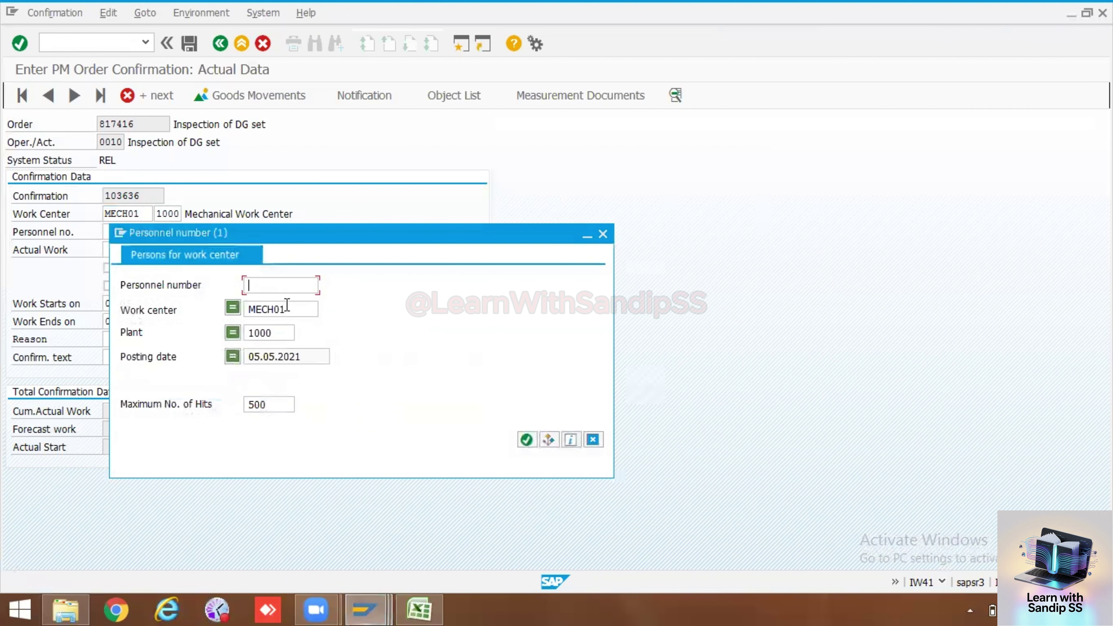
pyautogui.click(526, 439)
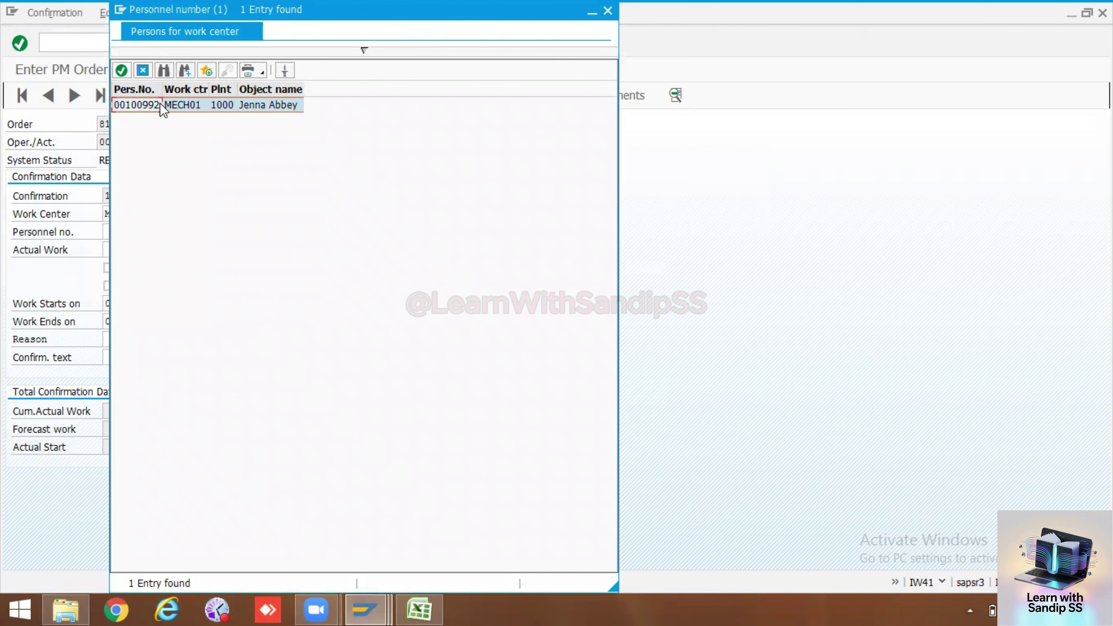
pyautogui.doubleClick(151, 105)
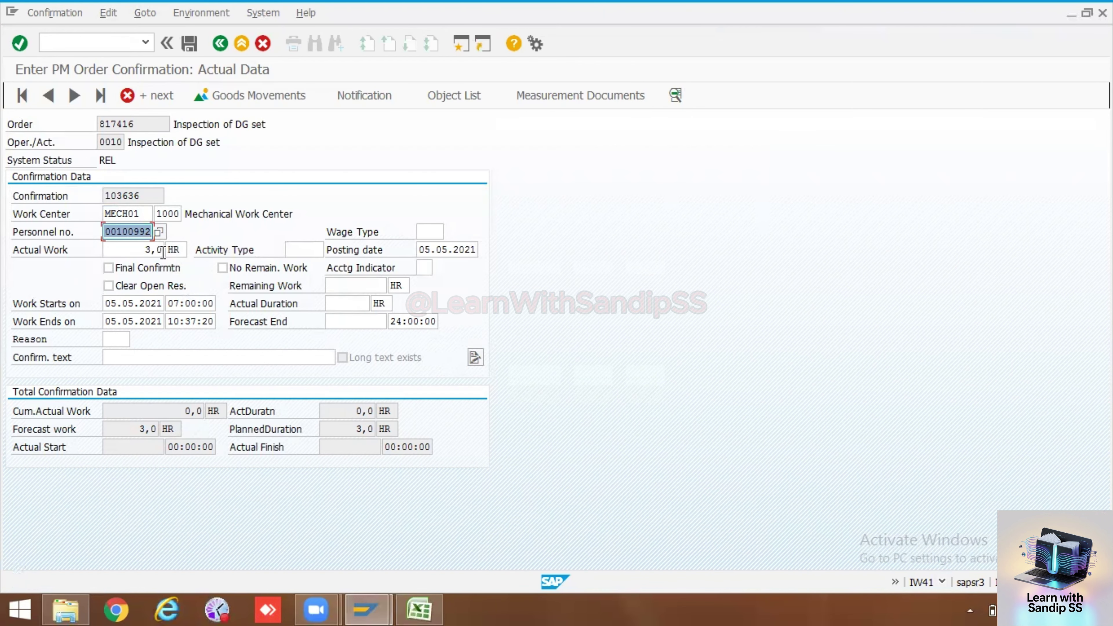
# Mark operation 0010 as a final confirmation with open reservations cleared and no remaining work
pyautogui.click(109, 268)
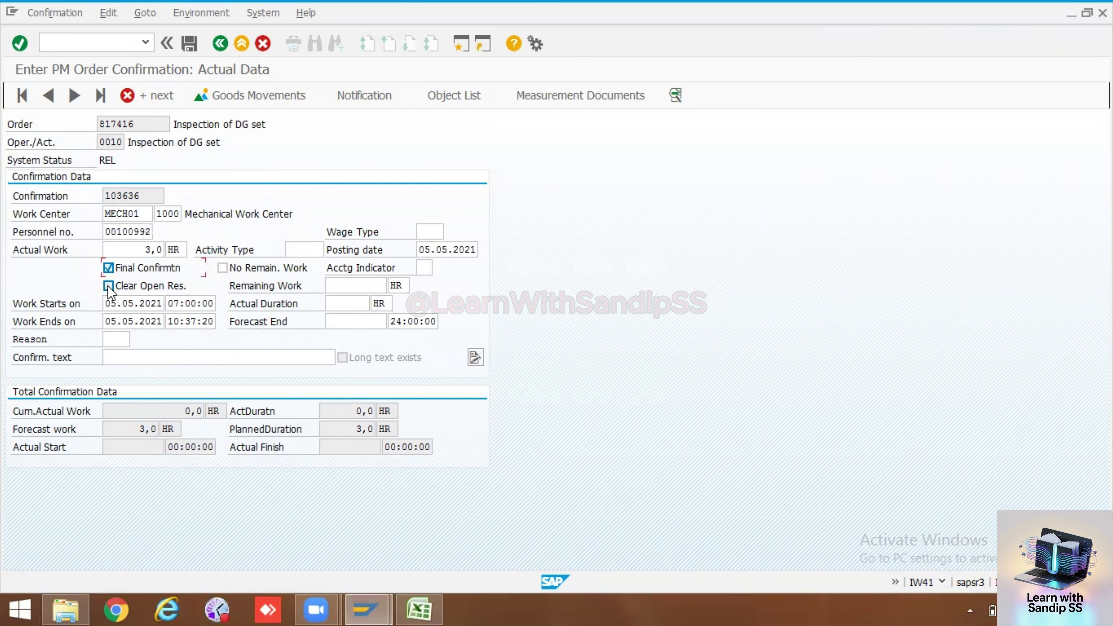
pyautogui.click(108, 287)
pyautogui.click(222, 268)
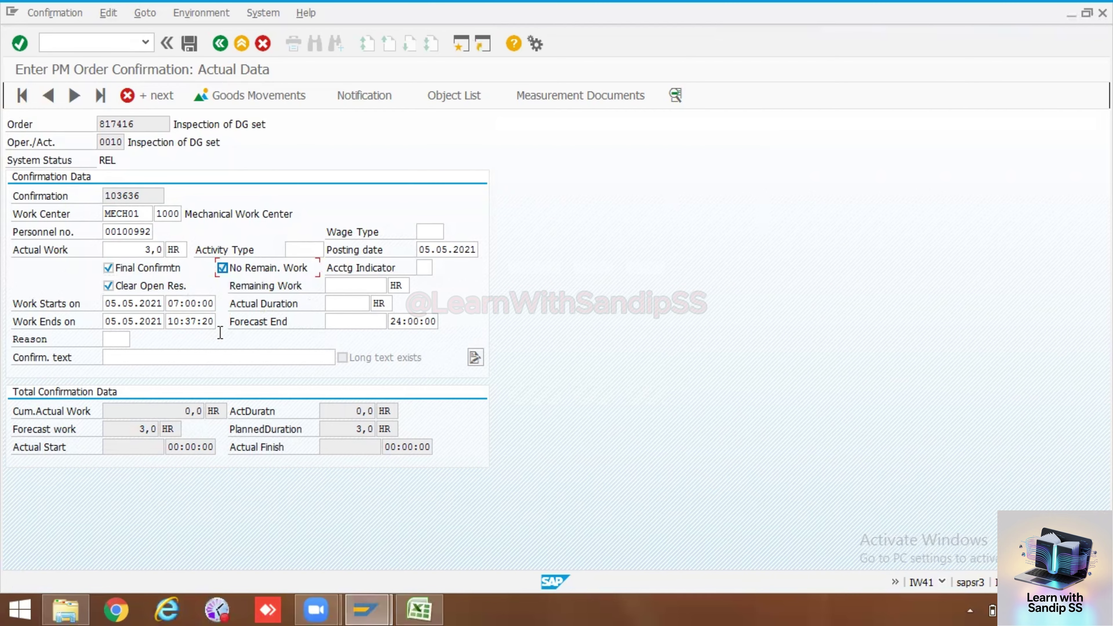
# Enter "Inspection done" as operation 0010's confirmation text and go on to the next operation
pyautogui.click(198, 361)
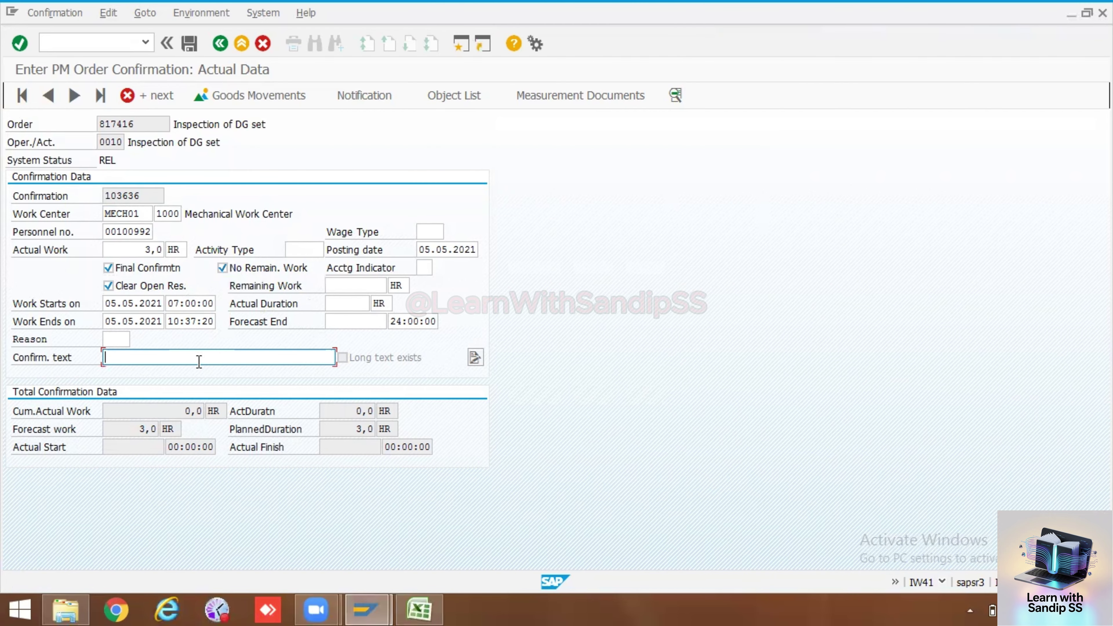
pyautogui.write('Inspection done')
pyautogui.press('Return')
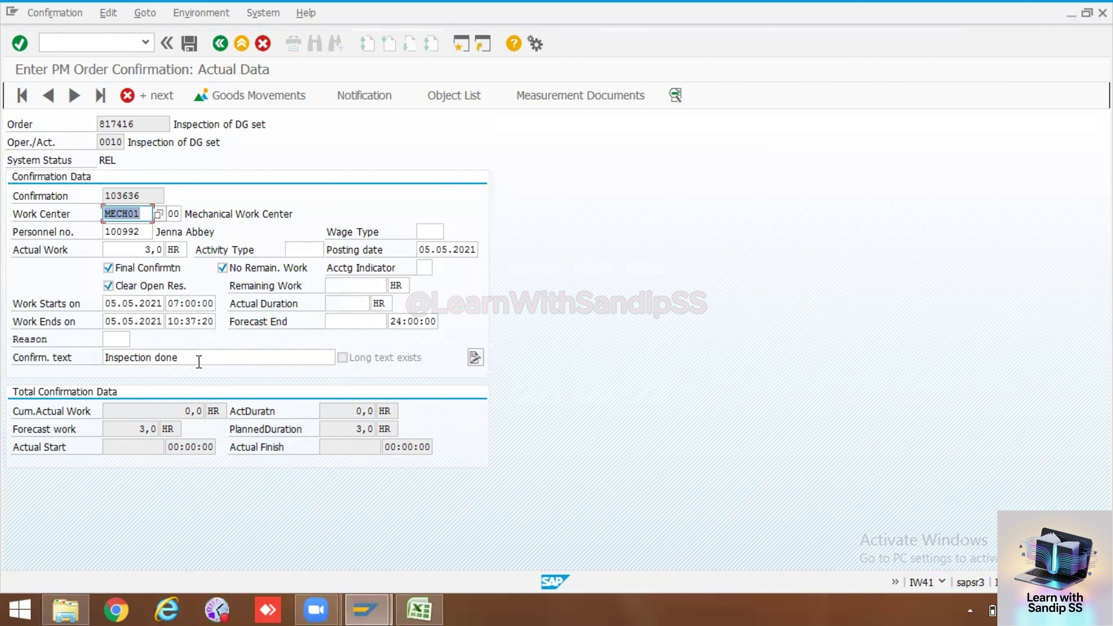
pyautogui.click(74, 96)
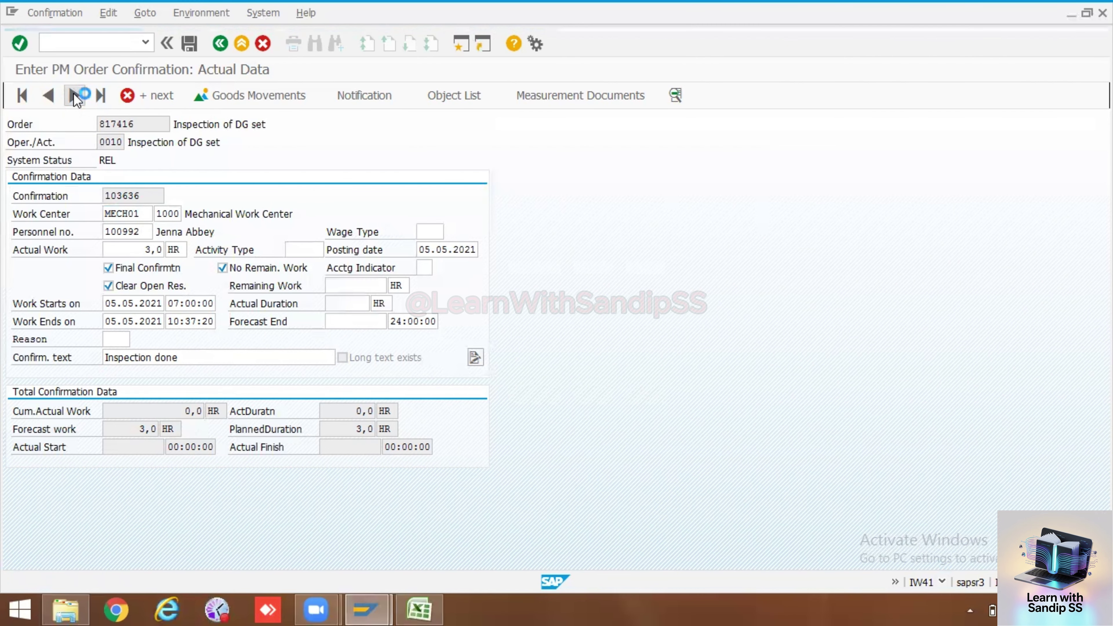
pyautogui.click(99, 97)
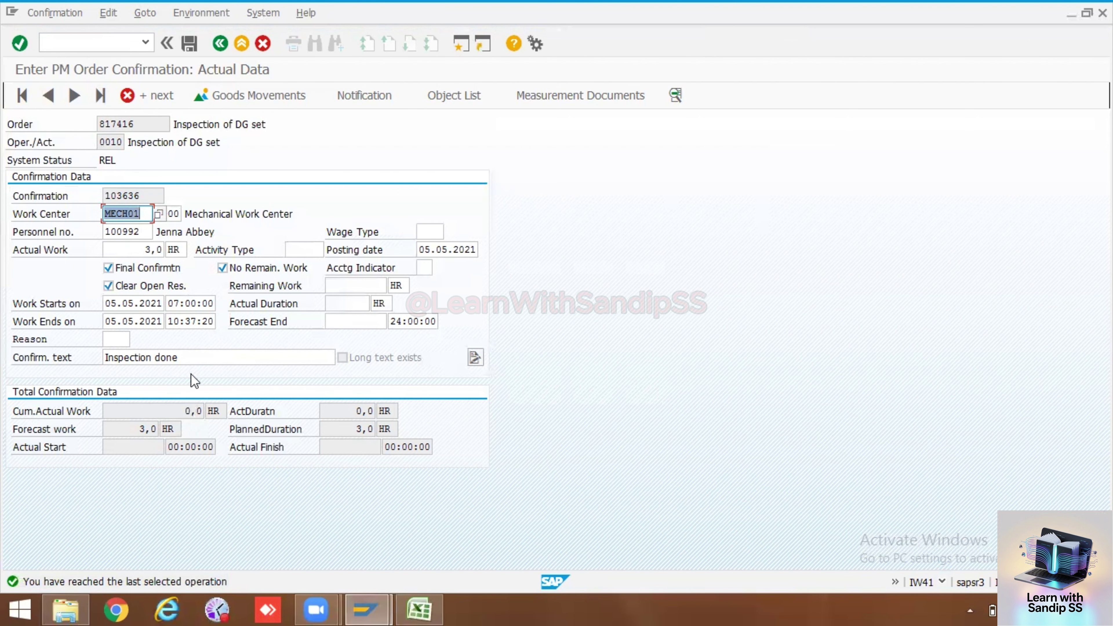
pyautogui.click(149, 95)
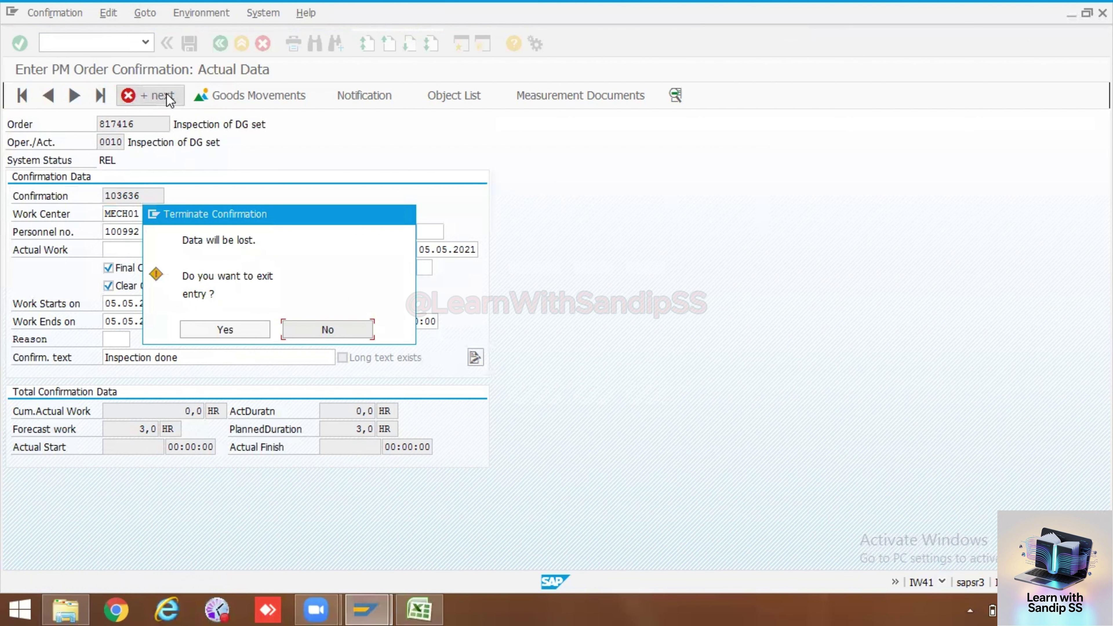
pyautogui.click(332, 332)
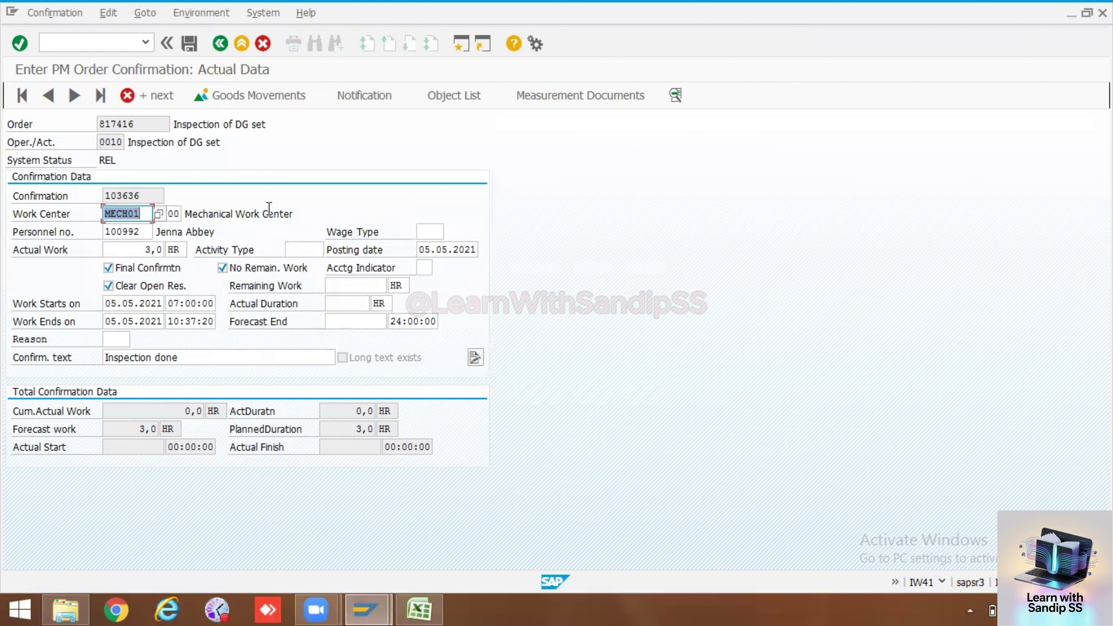
# Save the confirmation of operation 0010, Inspection of DG set
pyautogui.click(189, 43)
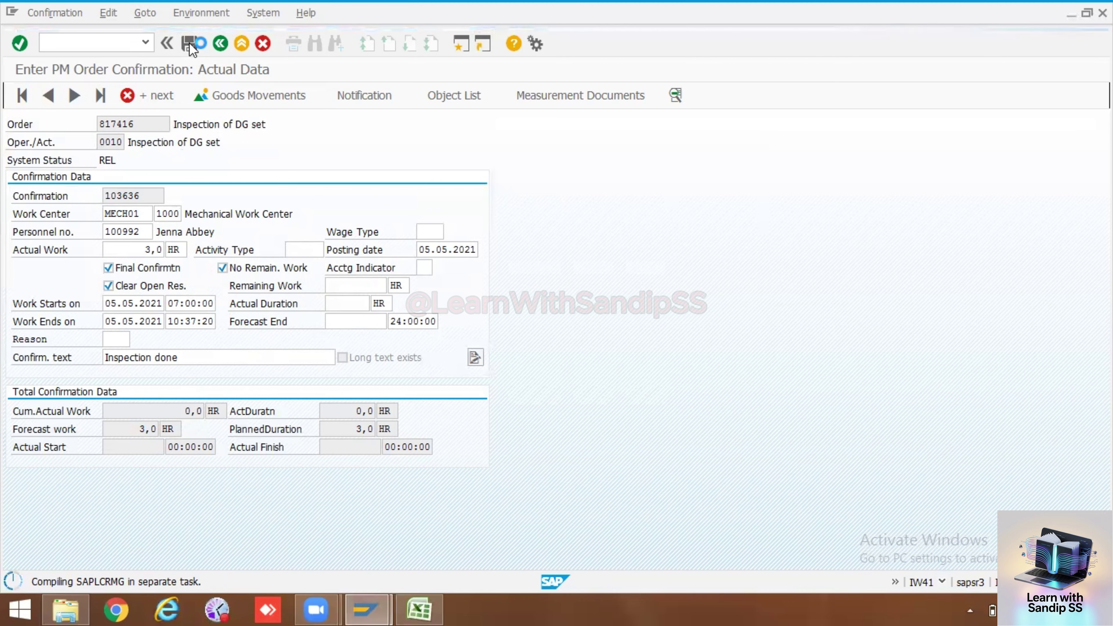
# Mark operation 0020, Do The inspection of Engine, as a final confirmation and save it
pyautogui.click(360, 288)
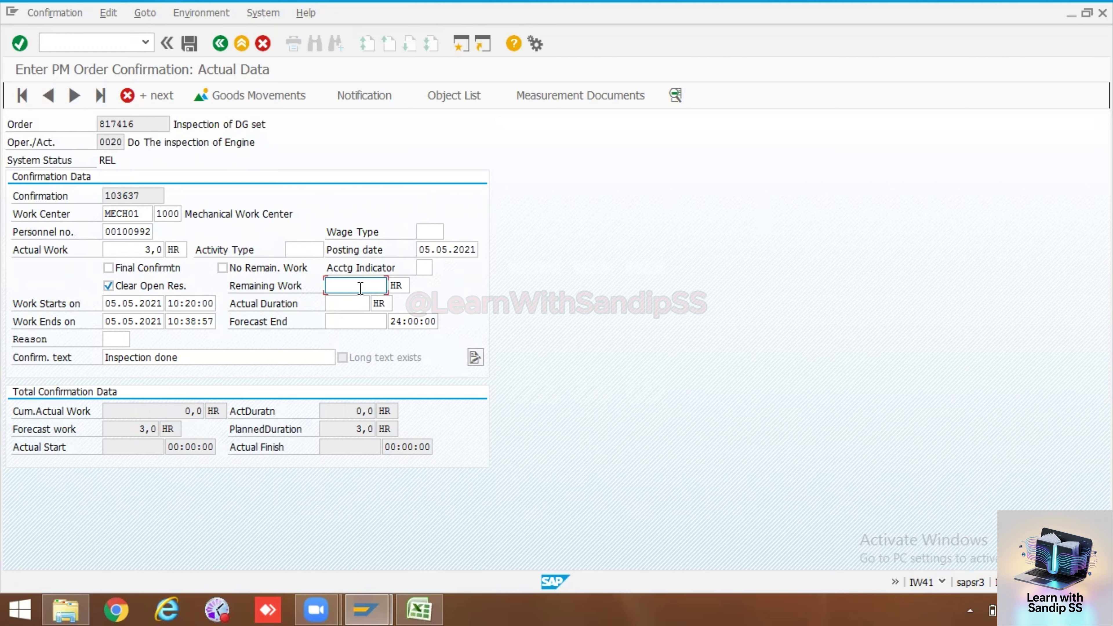
pyautogui.press('Return')
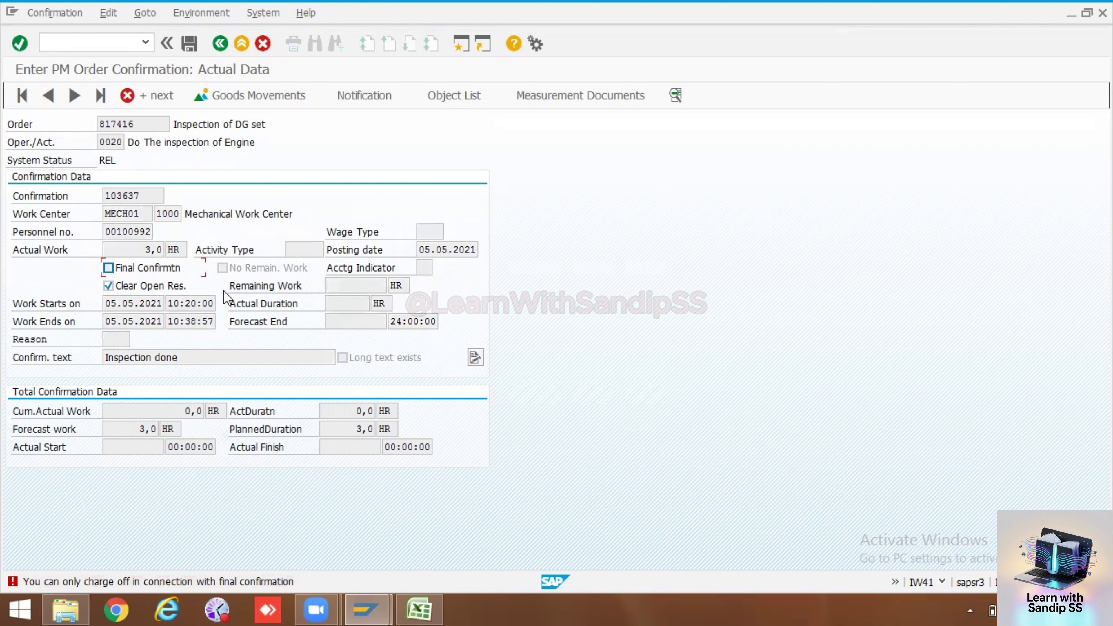
pyautogui.click(359, 285)
pyautogui.click(108, 268)
pyautogui.press('Return')
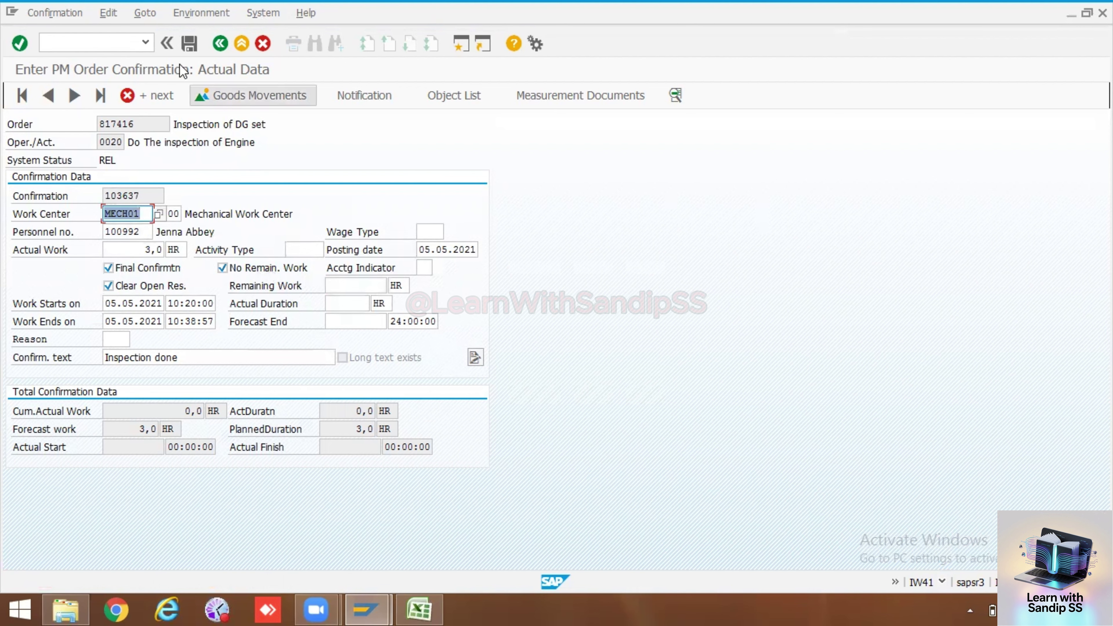
pyautogui.click(189, 42)
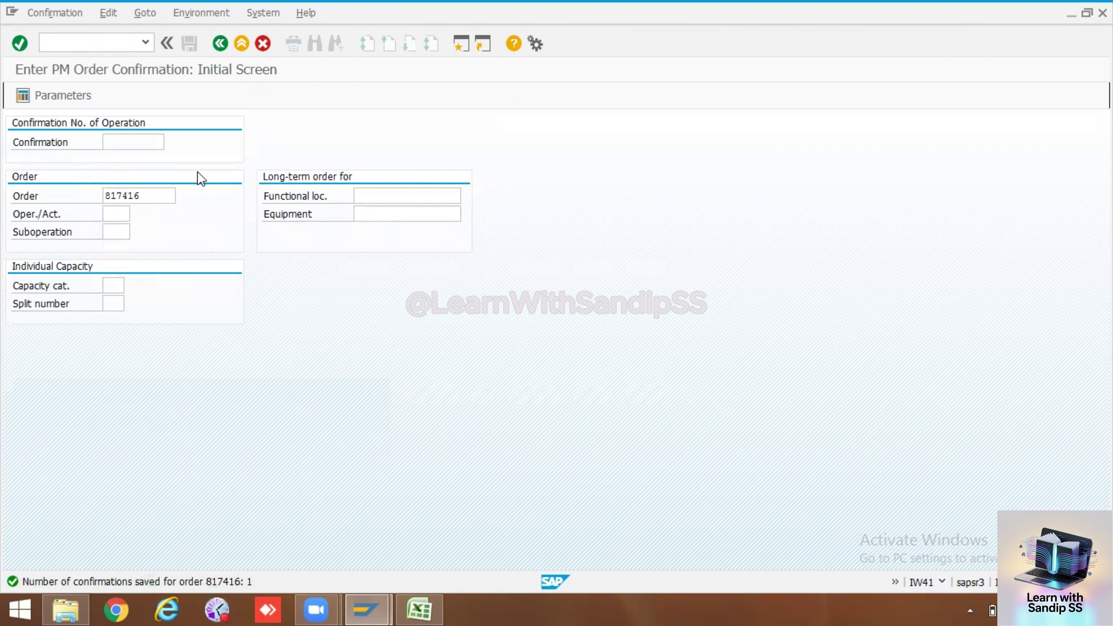
# Open the order's operation 0030, inspection of Alternator, for confirmation and fill in the previously used personnel number
pyautogui.press('Return')
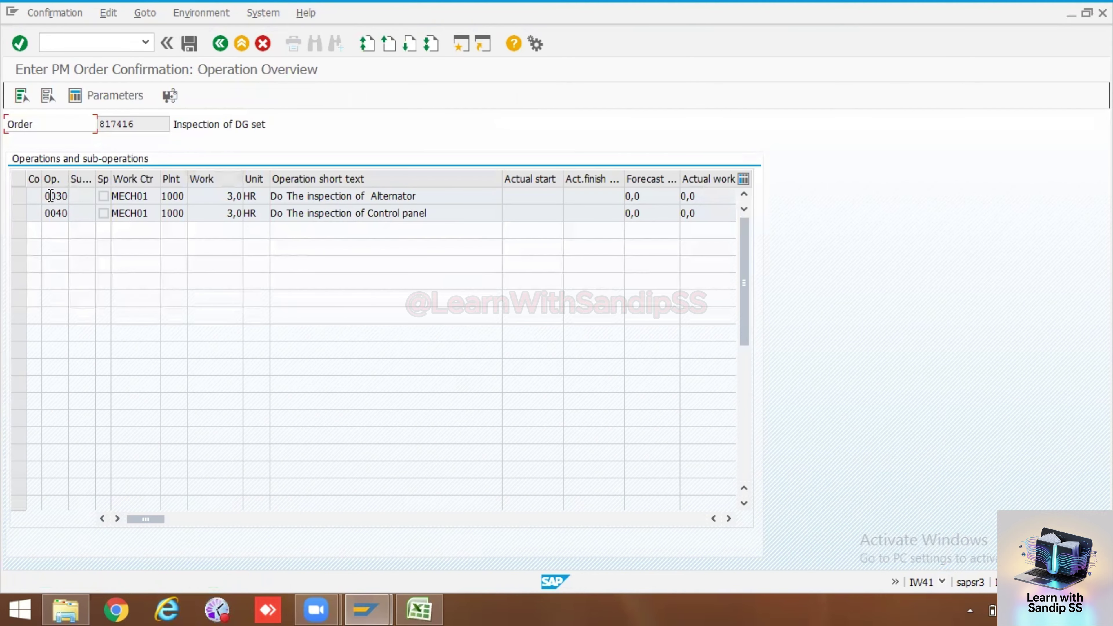
pyautogui.doubleClick(52, 196)
pyautogui.click(137, 232)
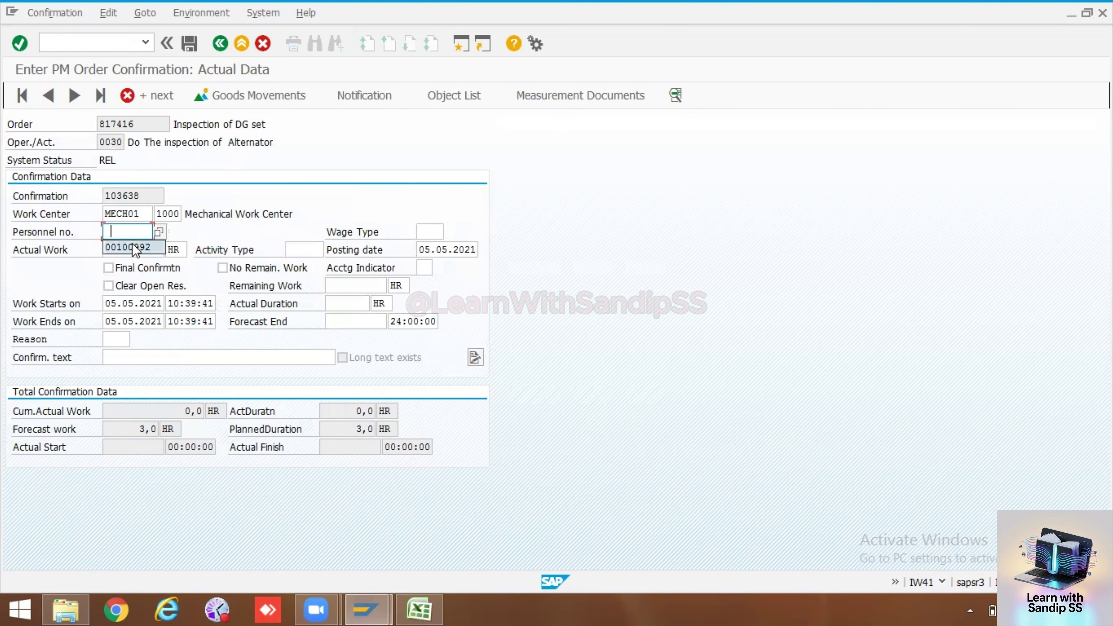
pyautogui.click(131, 250)
# Save operation 0030 as a final confirmation with open reservations cleared, no remaining work and the confirmation text "Inspection done"
pyautogui.click(128, 267)
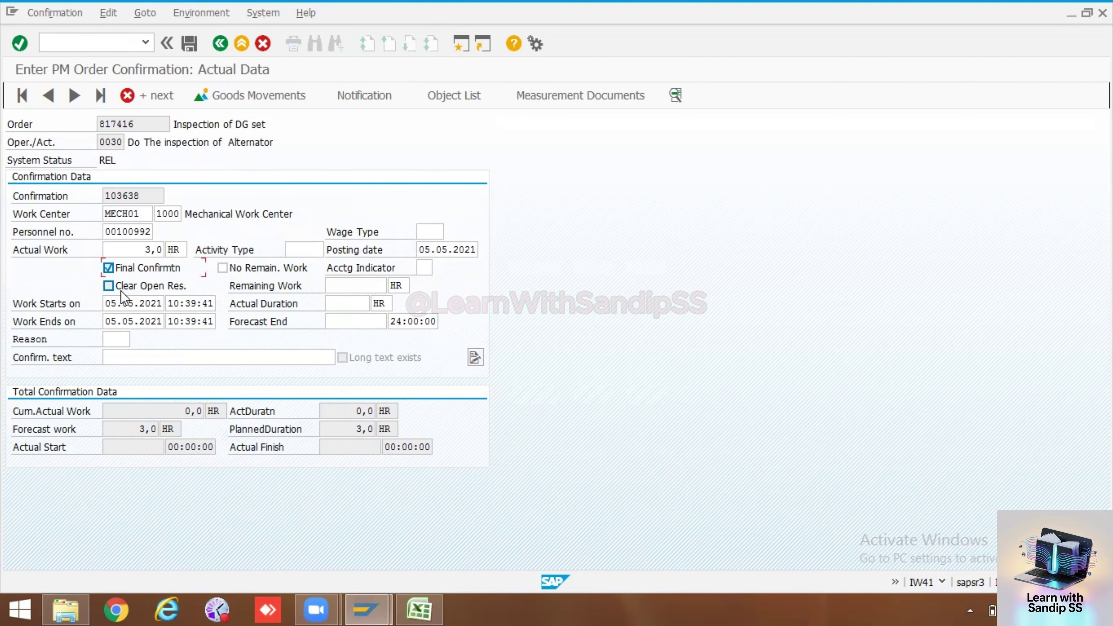
pyautogui.click(223, 268)
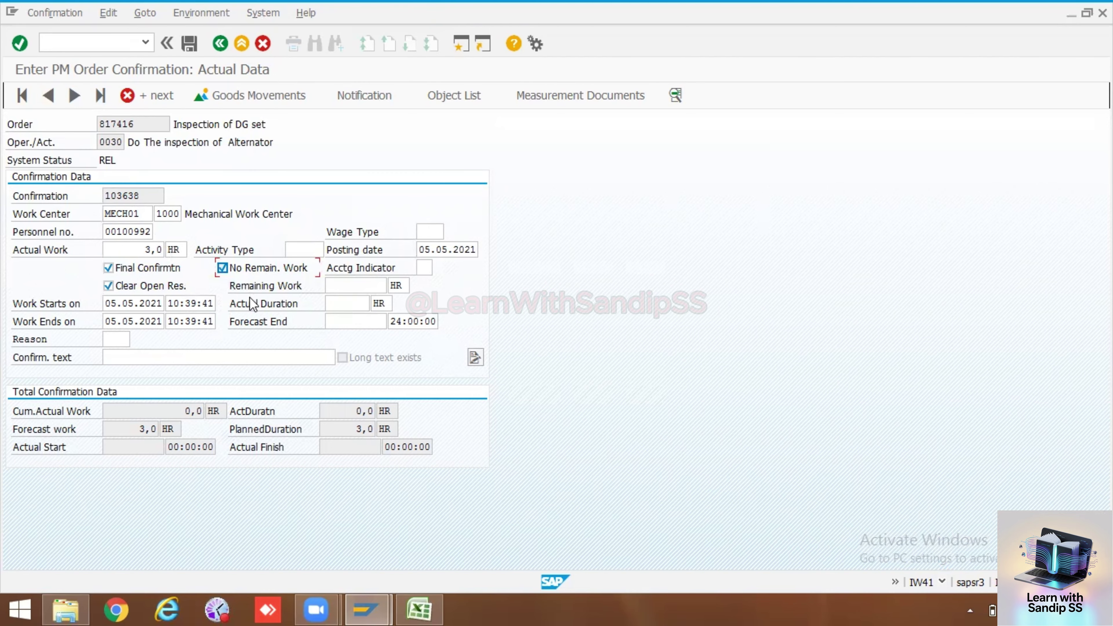
pyautogui.click(174, 357)
pyautogui.click(174, 375)
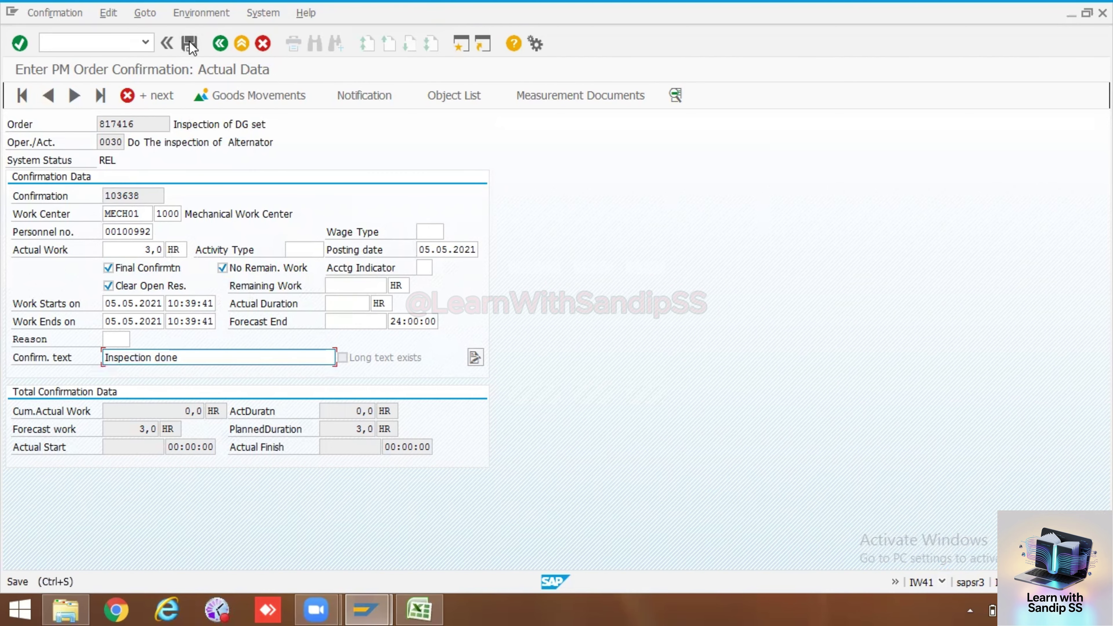
pyautogui.click(189, 42)
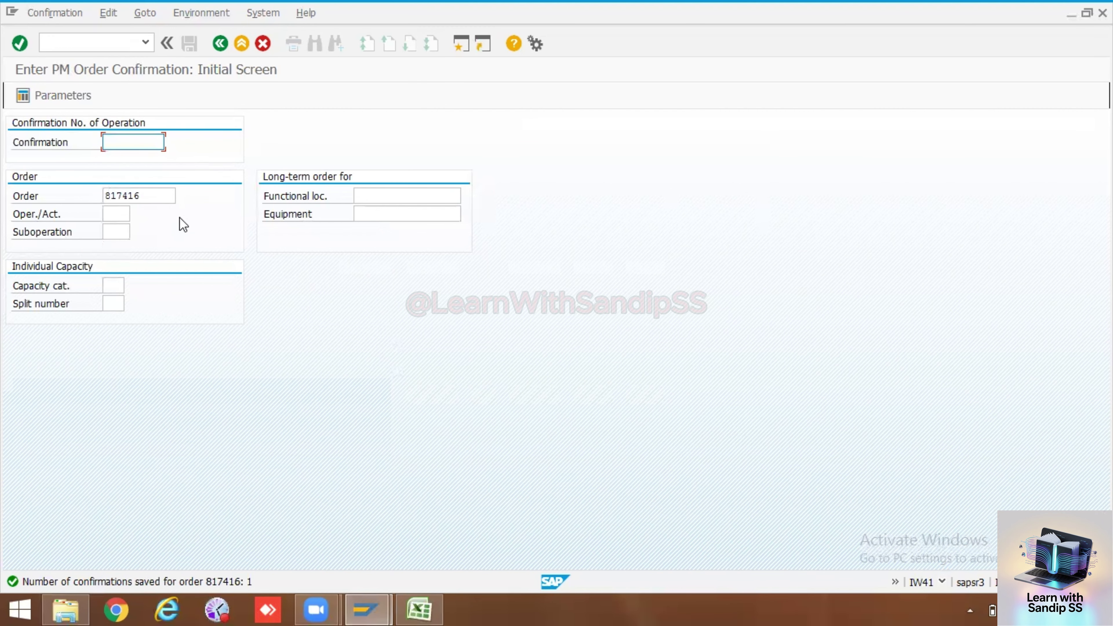
# Open the actual data confirmation for the same order's remaining operation 0040, inspection of Control panel
pyautogui.press('Return')
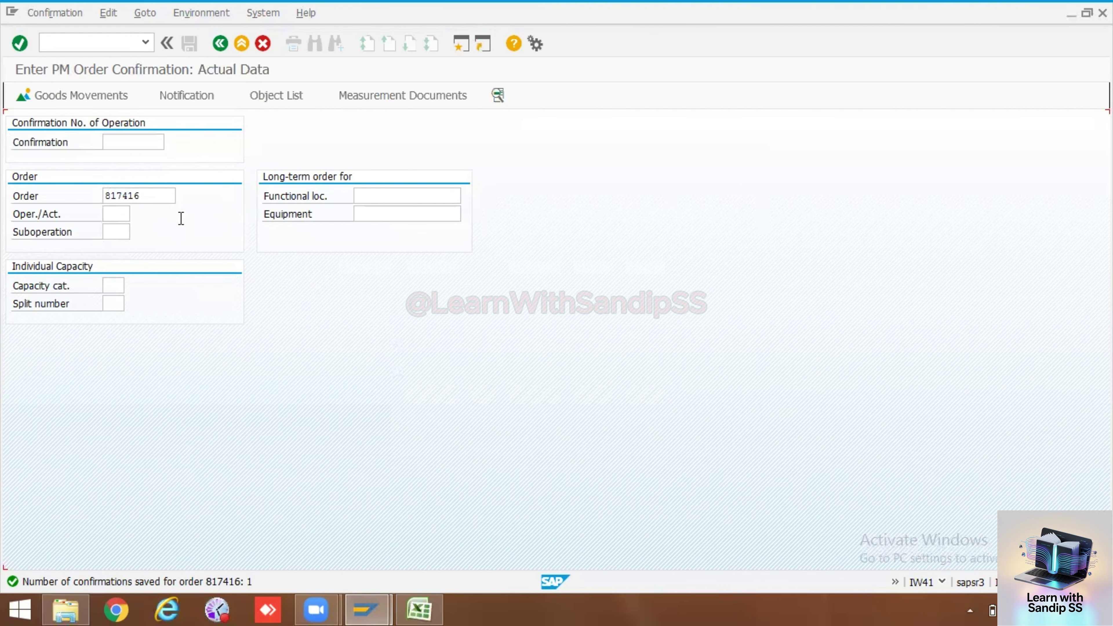